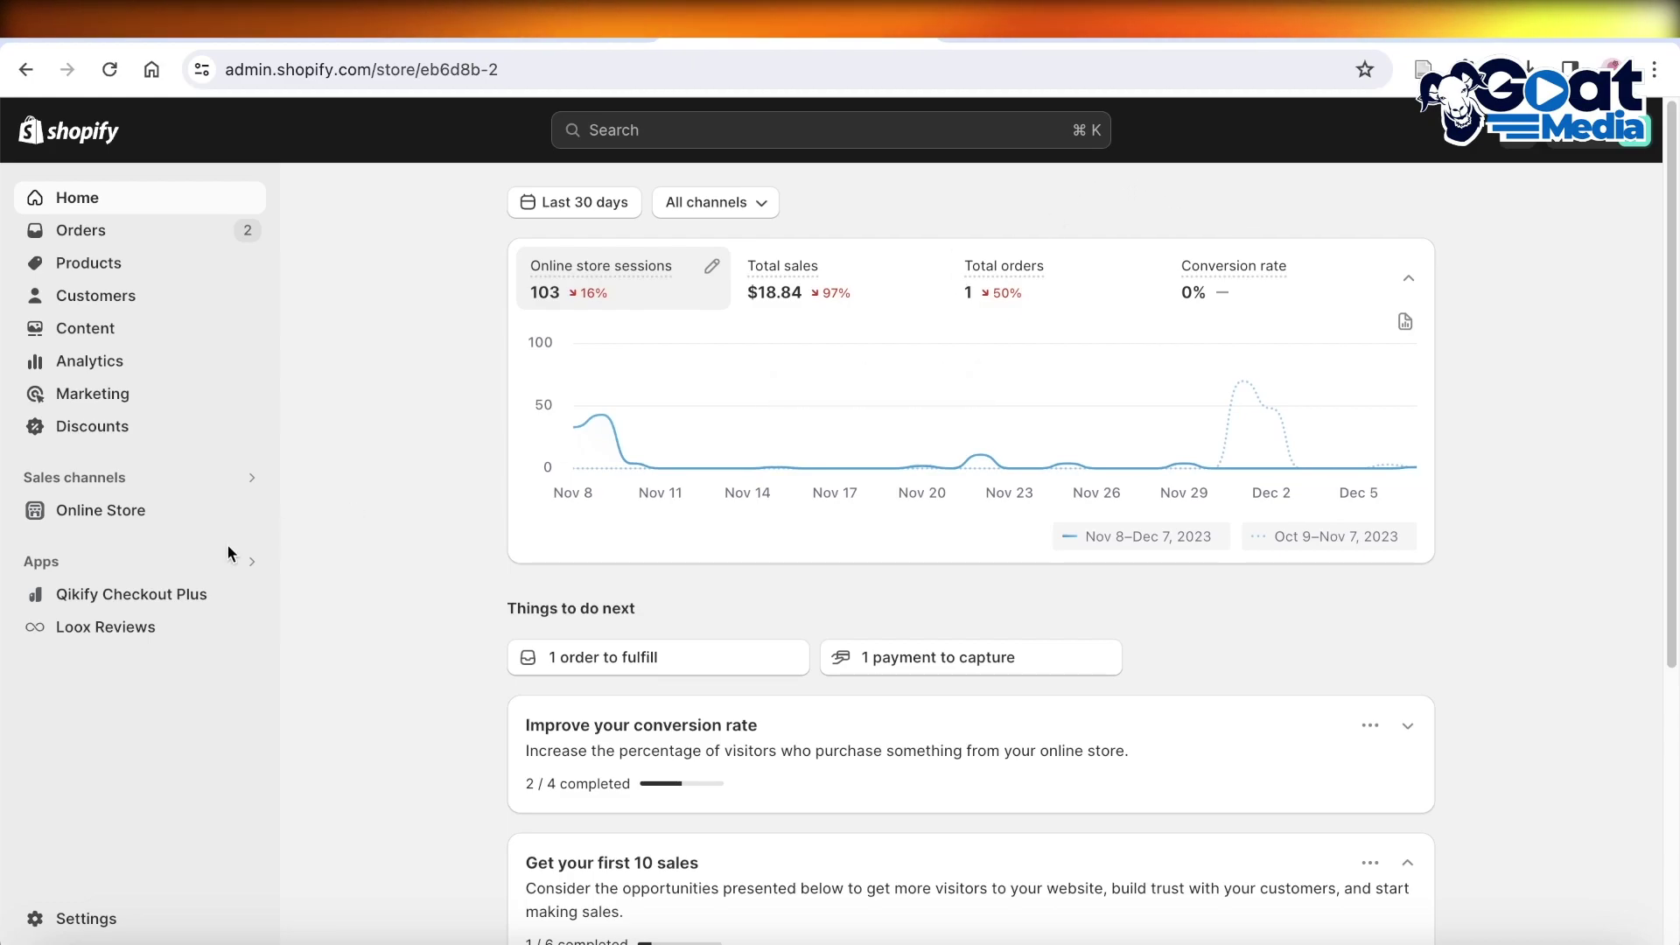
Open Loox Reviews and preview the storefront's Anon Tote page with its three-star photo review
{"action": "left_click", "coordinate": [107, 636]}
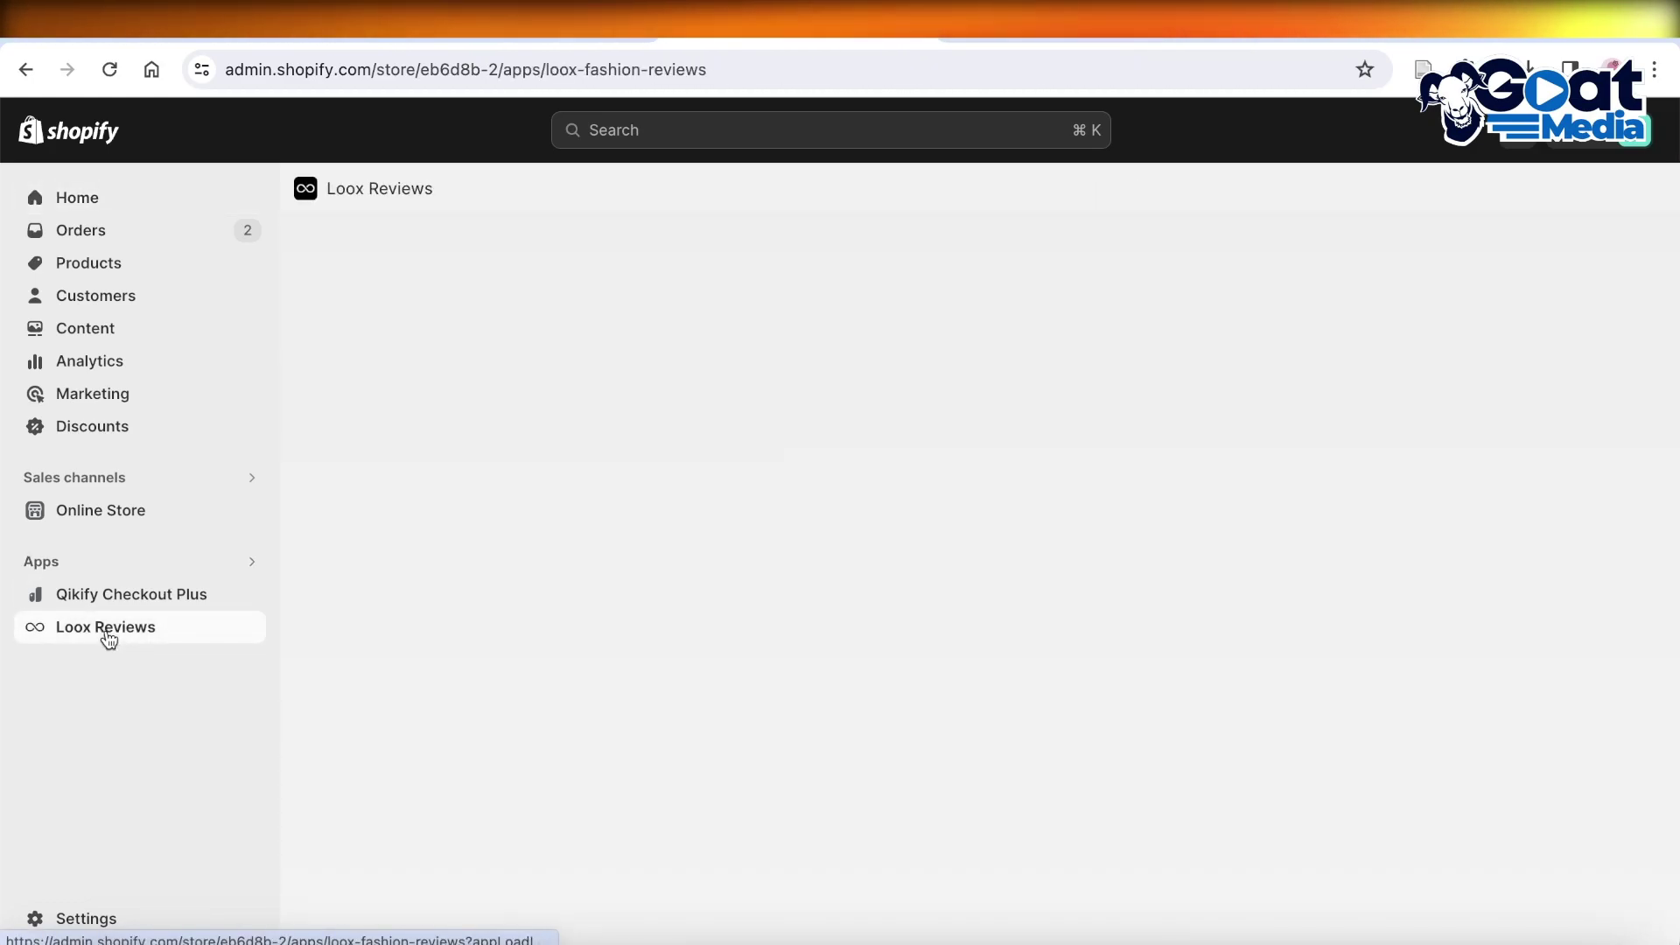
{"action": "left_click", "coordinate": [245, 516]}
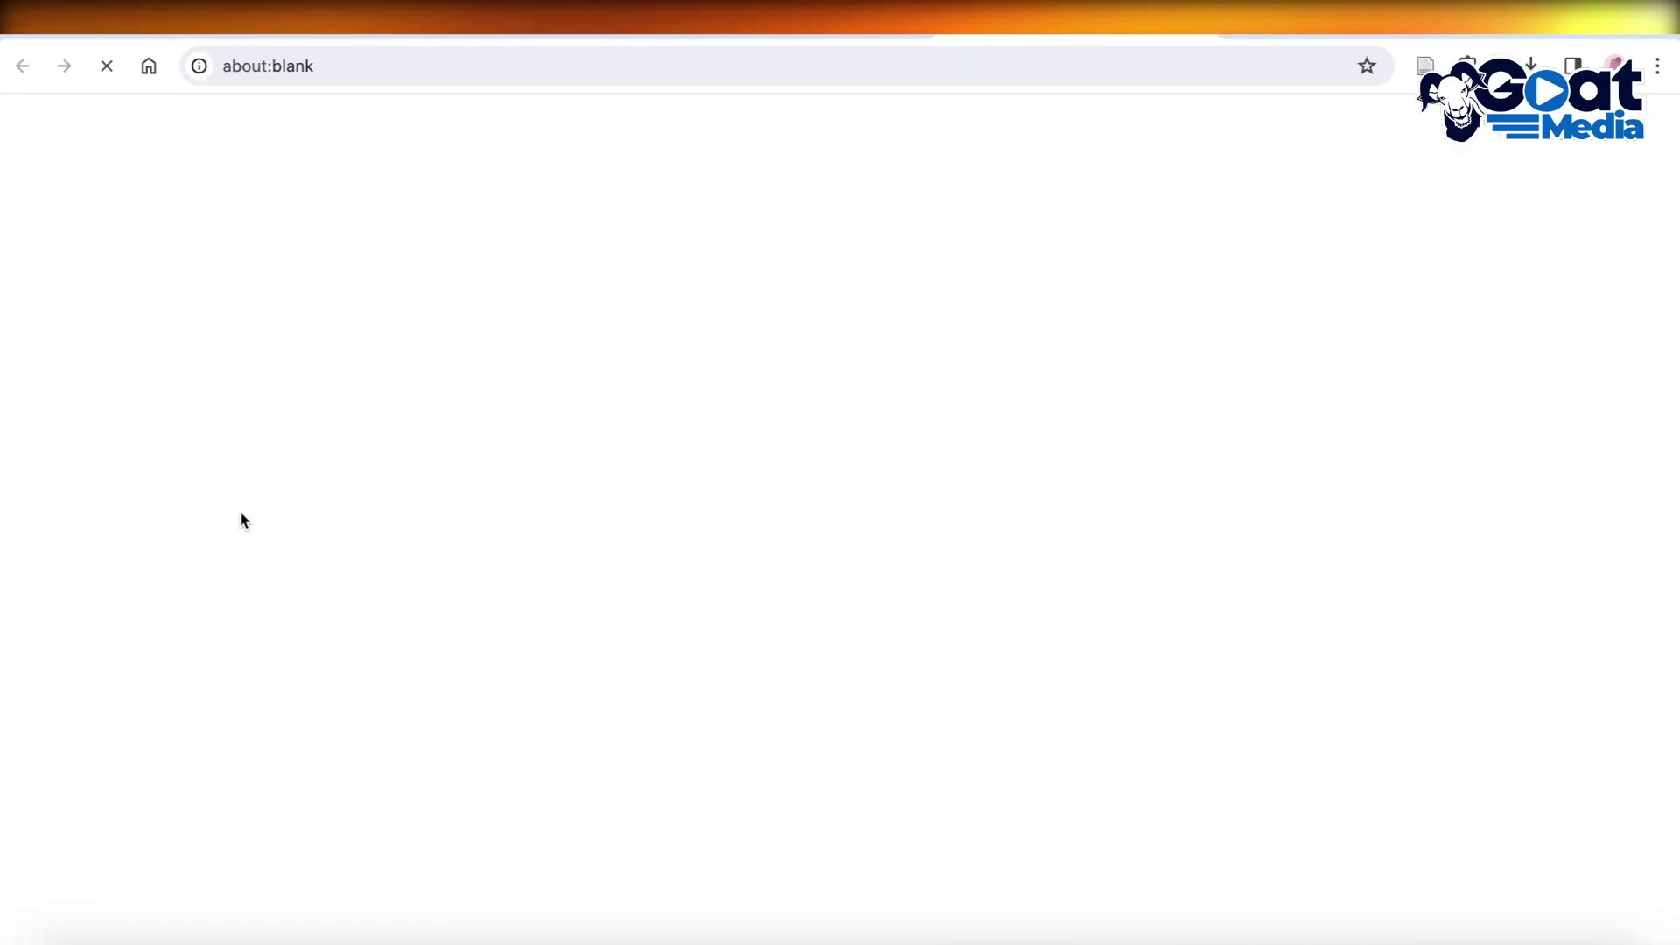
{"action": "scroll", "coordinate": [787, 357], "scroll_direction": "down", "scroll_amount": 5}
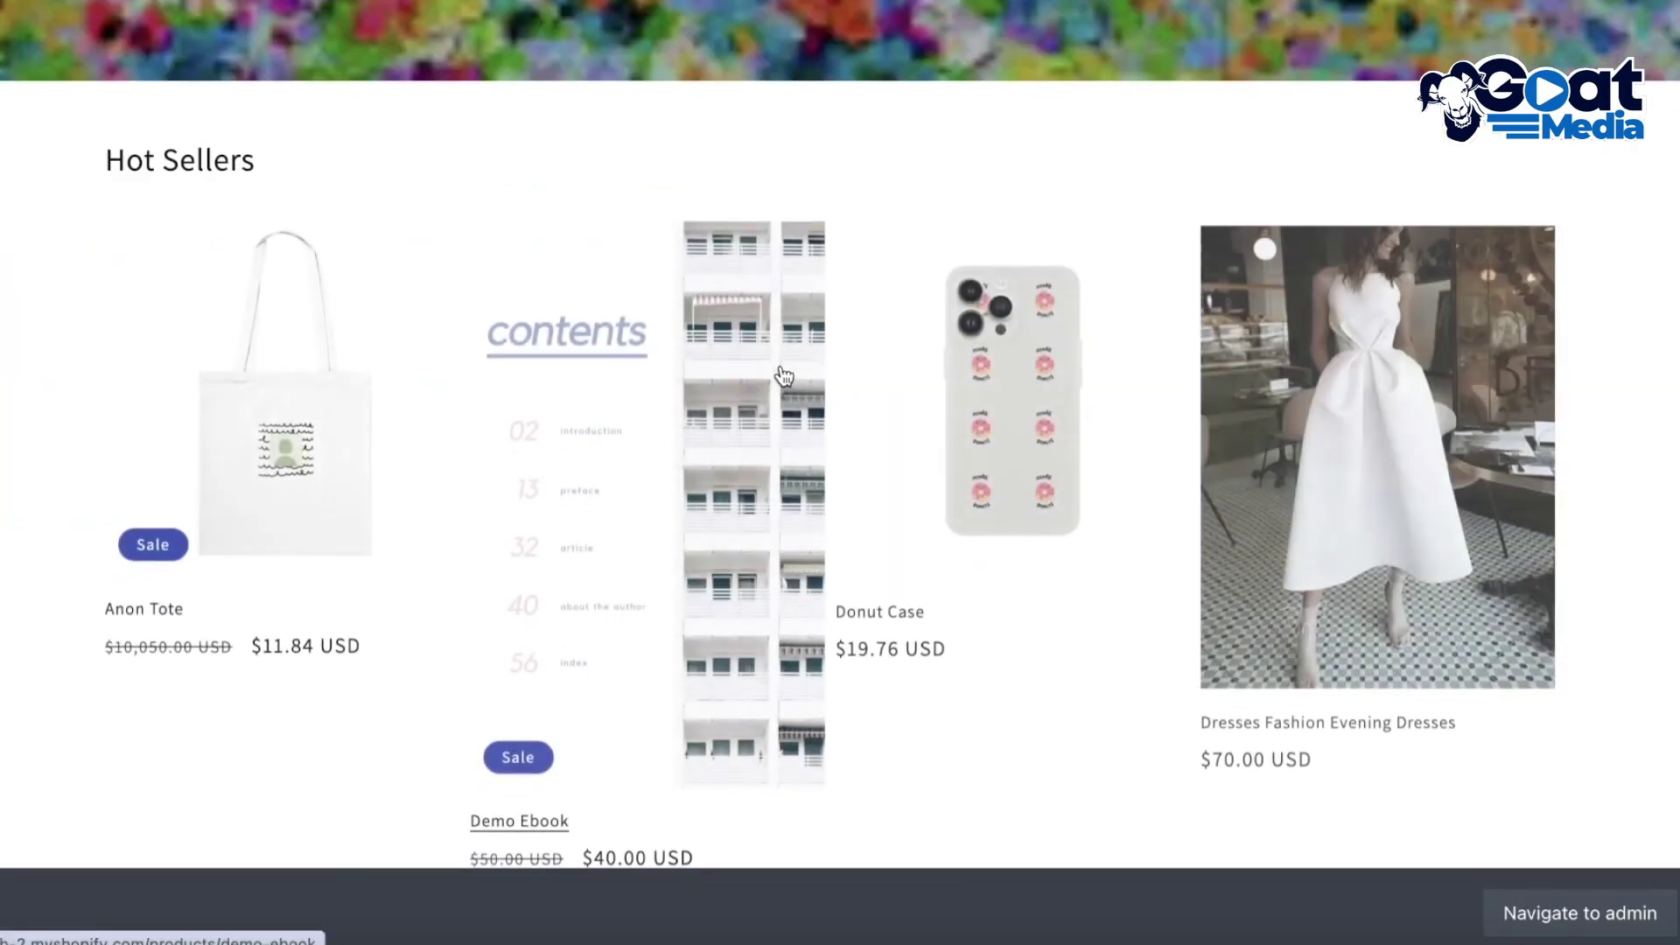
{"action": "left_click", "coordinate": [364, 469]}
{"action": "scroll", "coordinate": [945, 420], "scroll_direction": "down", "scroll_amount": 6}
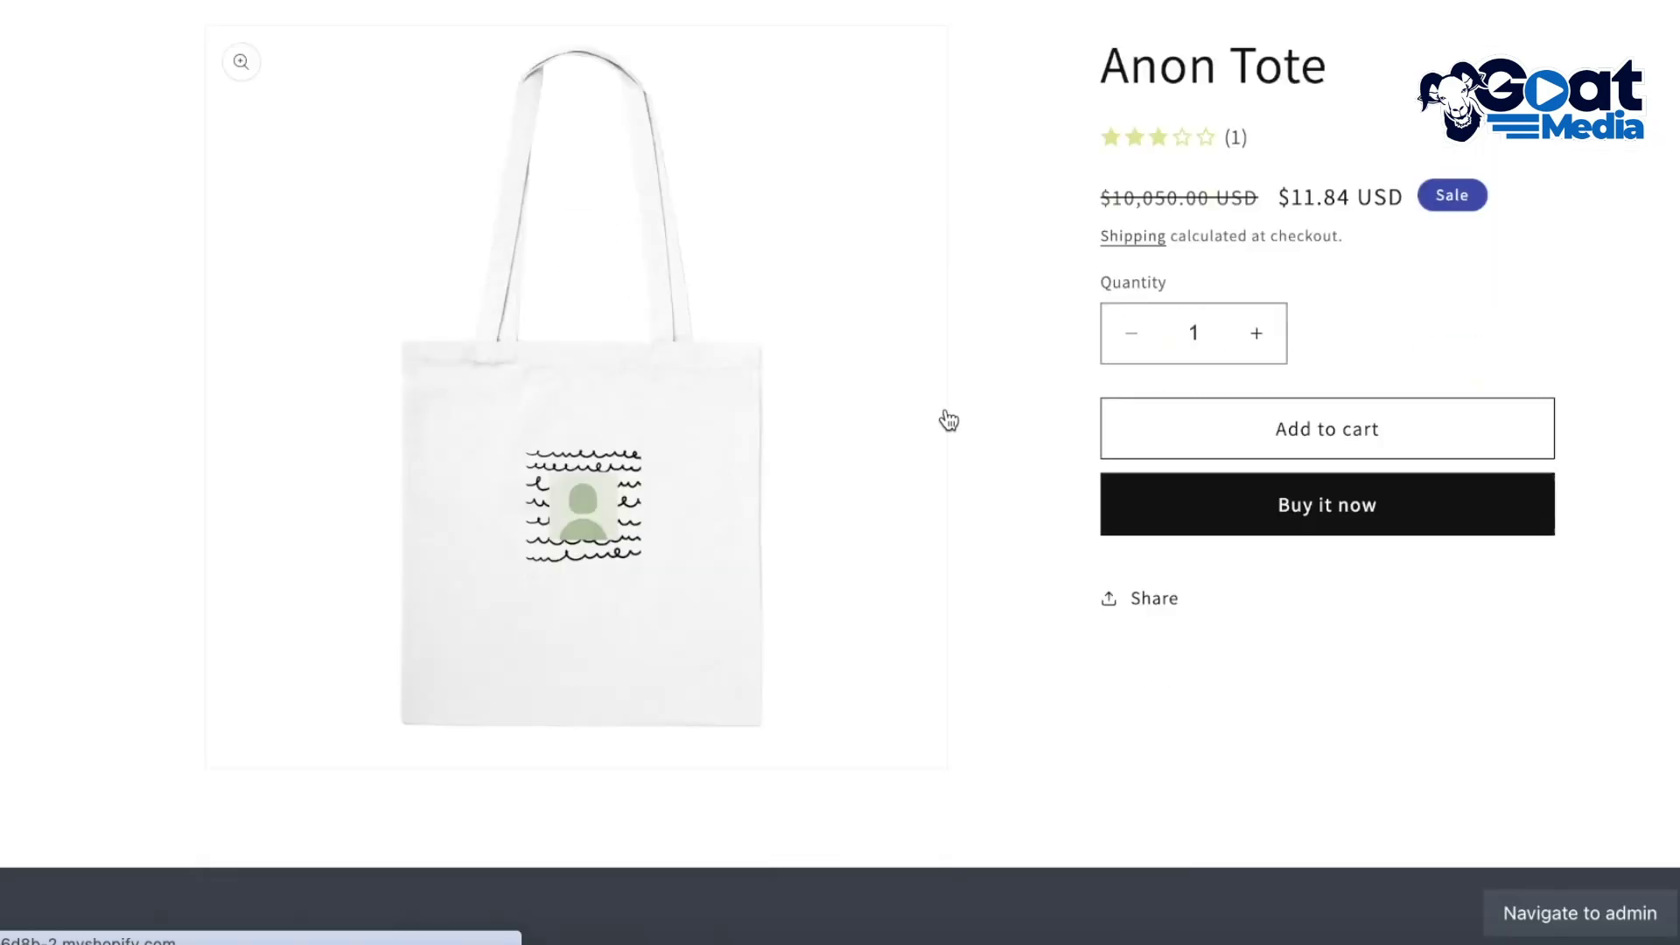
{"action": "scroll", "coordinate": [875, 437], "scroll_direction": "up", "scroll_amount": 3}
{"action": "scroll", "coordinate": [753, 462], "scroll_direction": "down", "scroll_amount": 3}
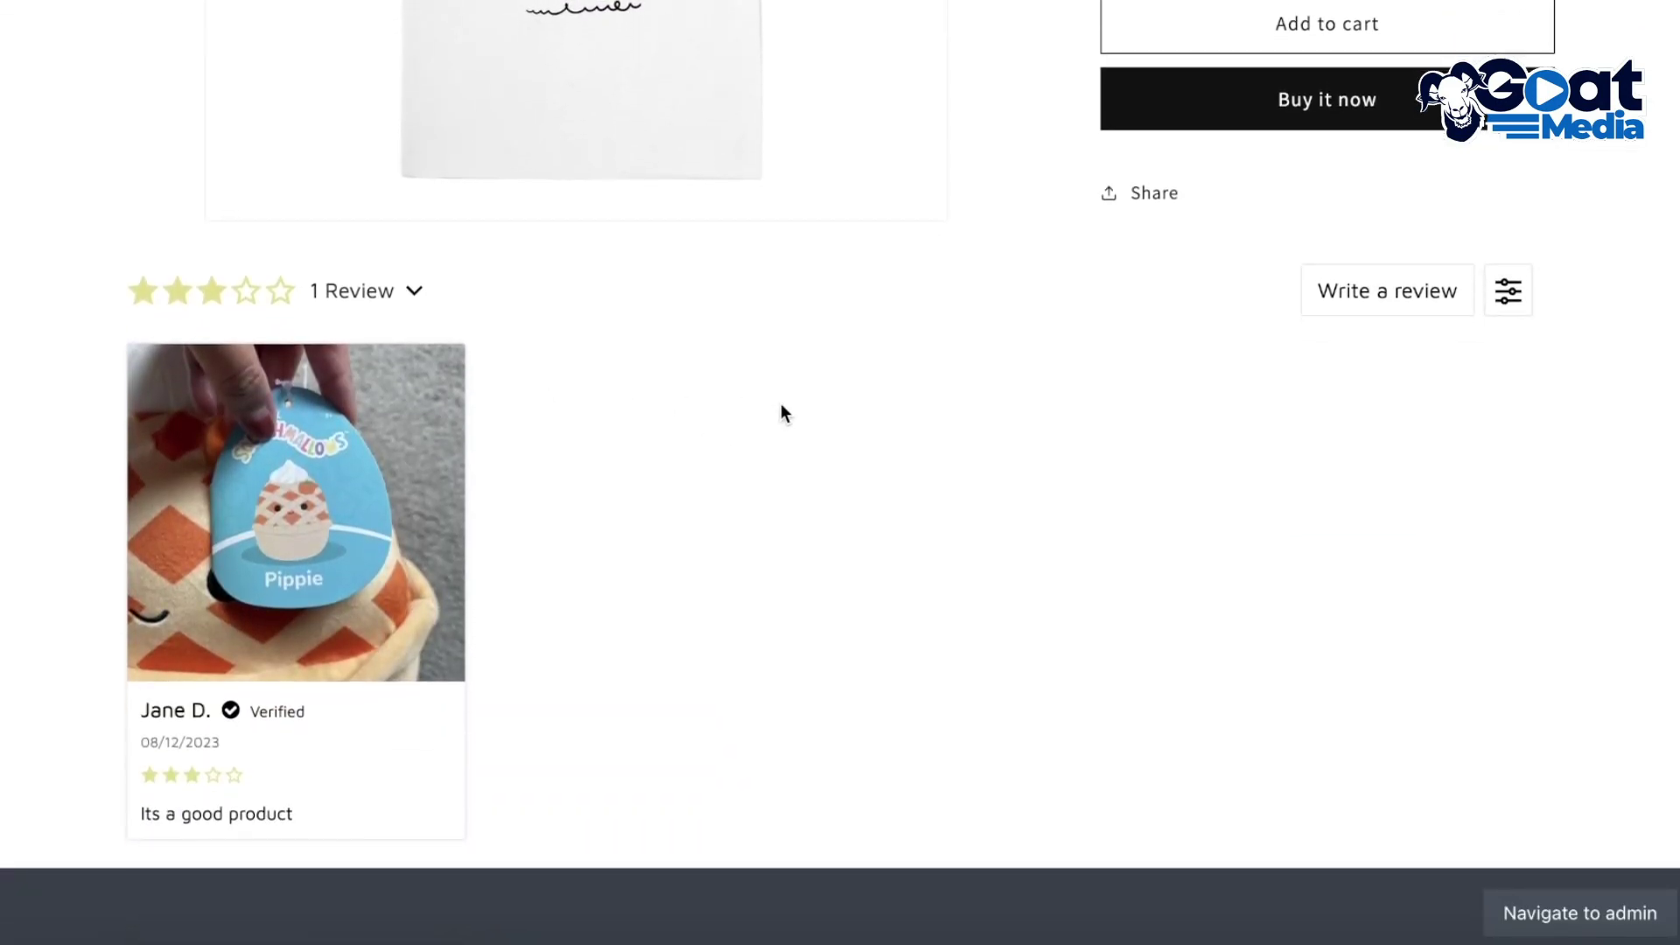
{"action": "scroll", "coordinate": [781, 410], "scroll_direction": "down", "scroll_amount": 3}
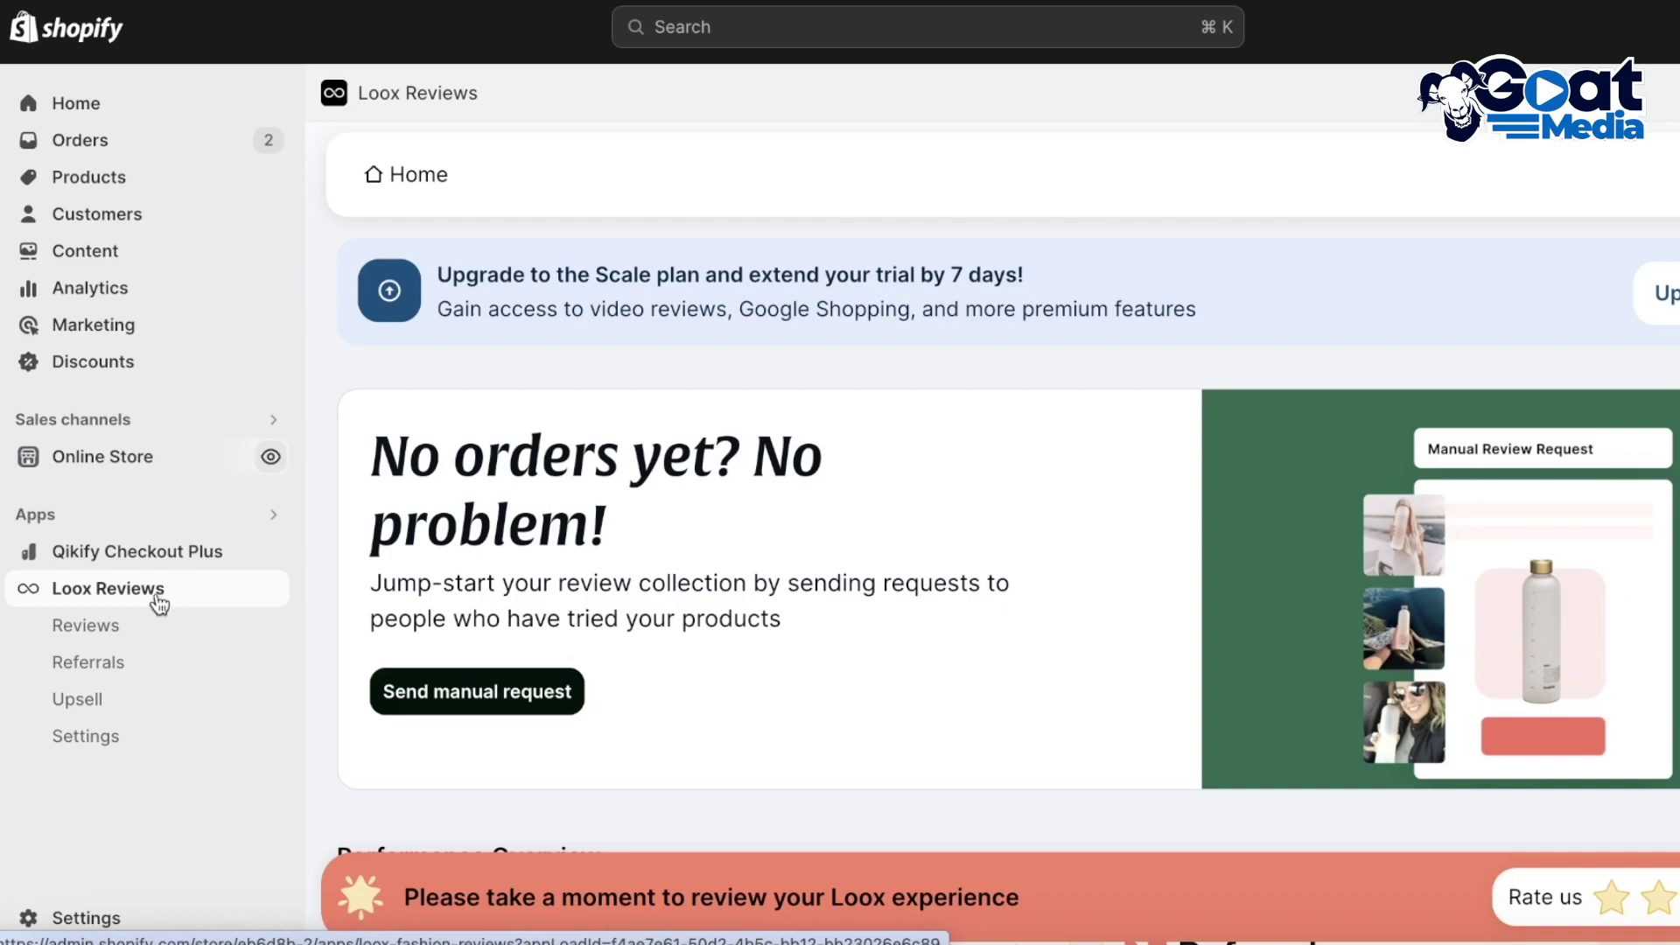
Go to Loox's Import reviews page and collapse the AliExpress import card
{"action": "left_click", "coordinate": [111, 635]}
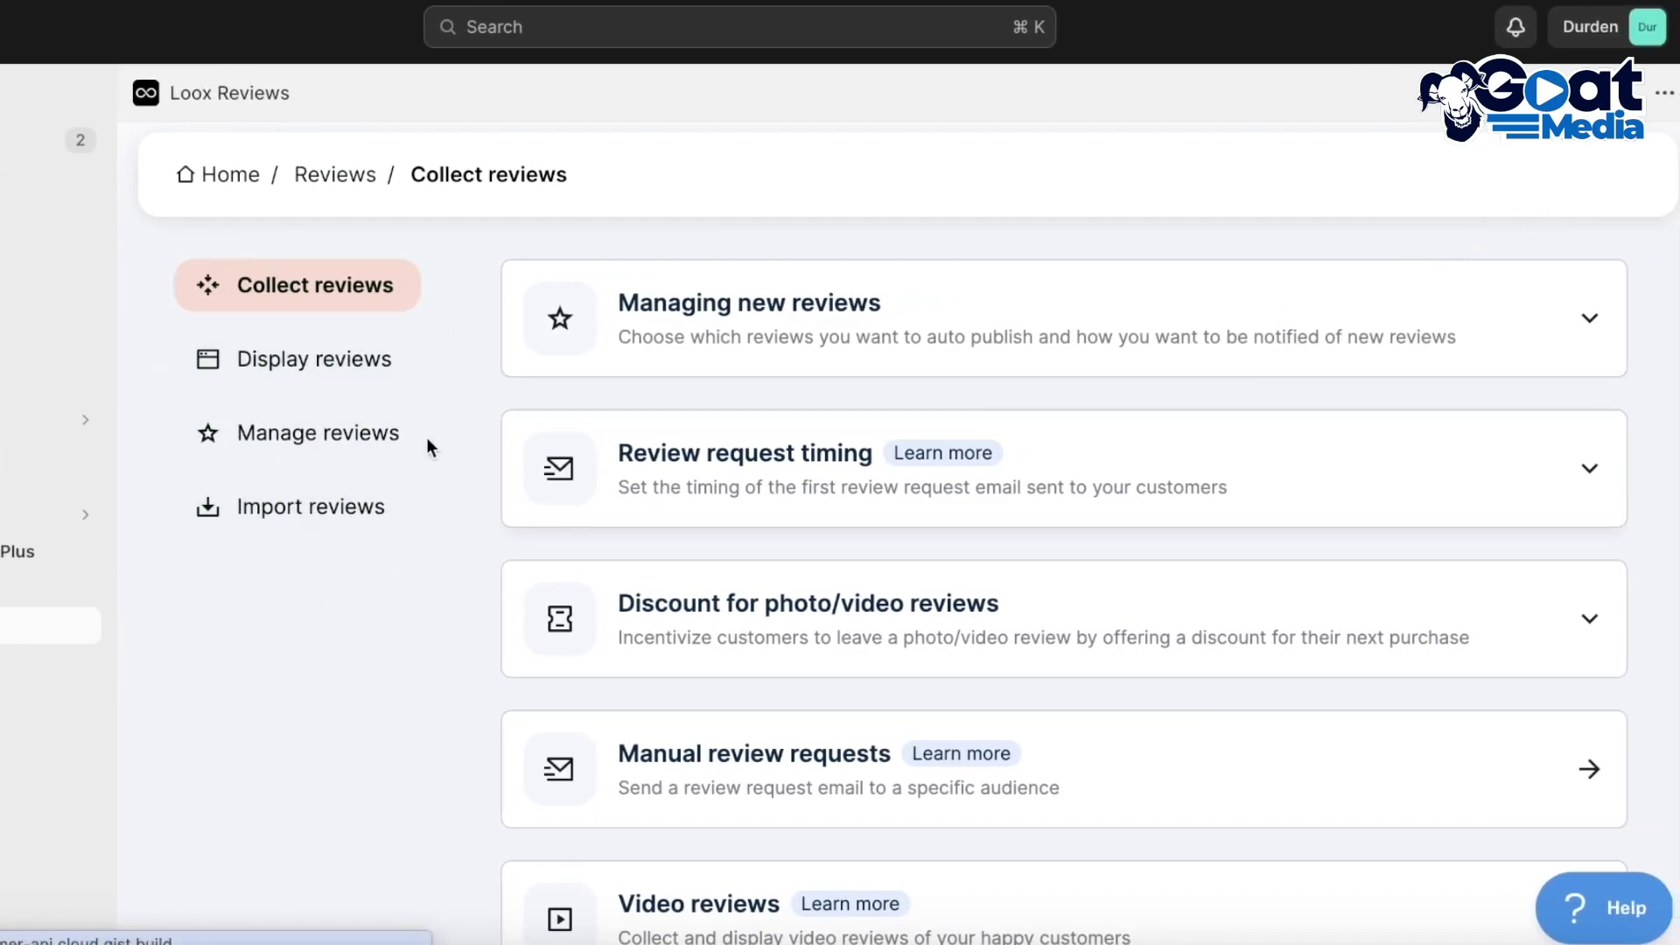
{"action": "left_click", "coordinate": [276, 512]}
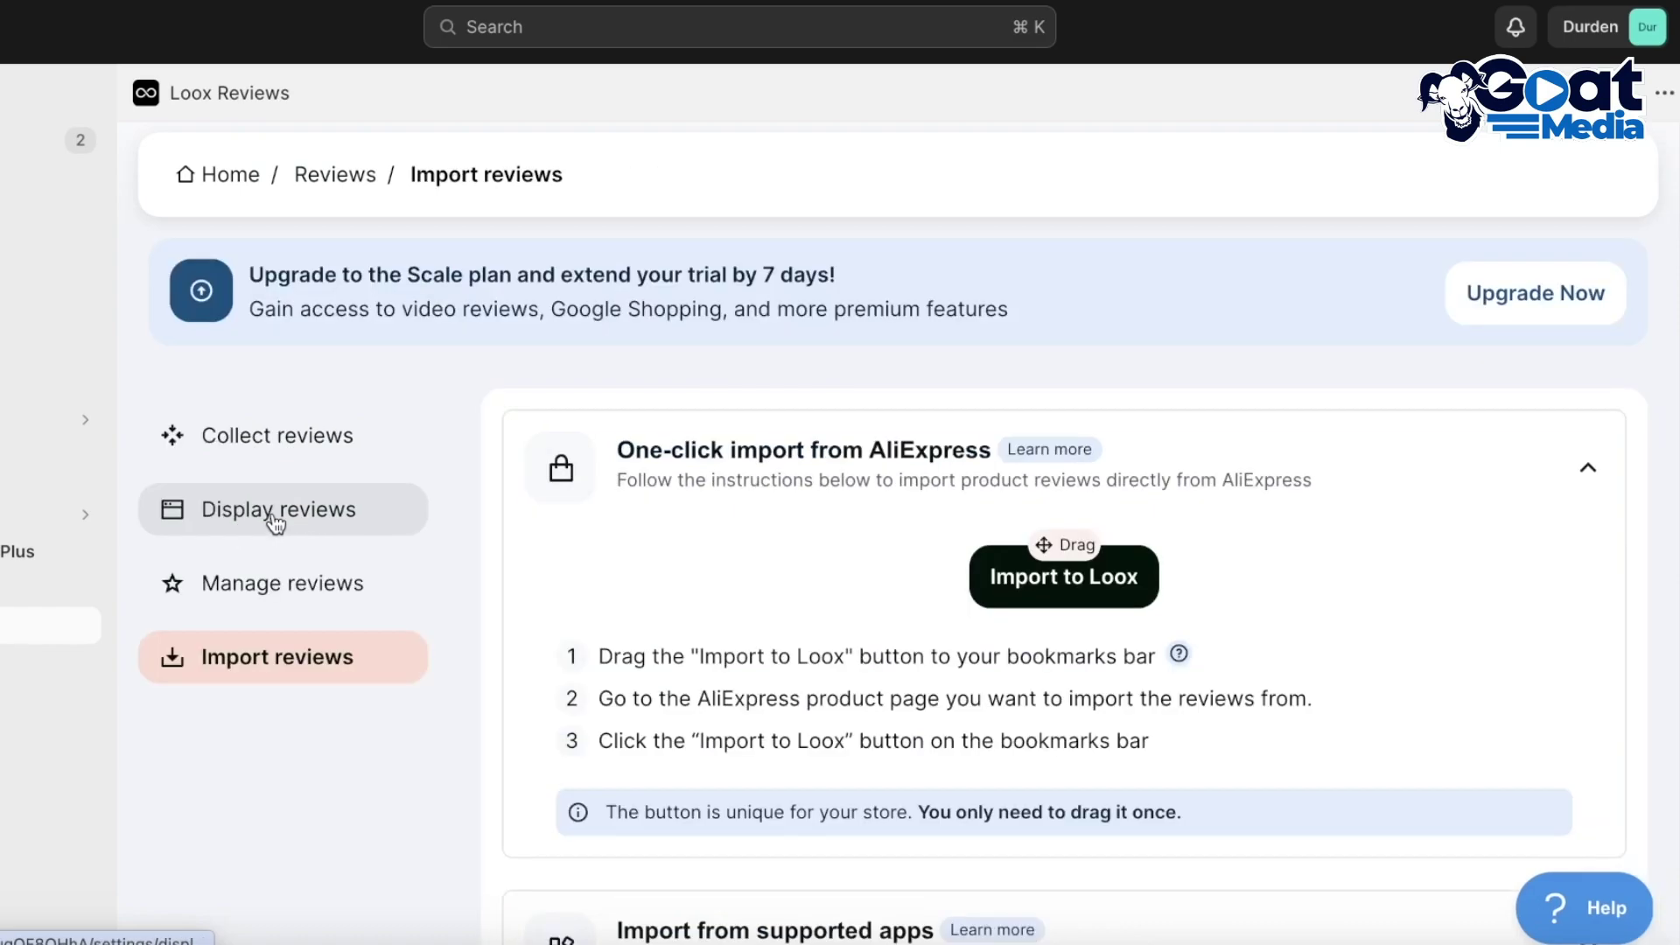
{"action": "scroll", "coordinate": [908, 345], "scroll_direction": "down", "scroll_amount": 3}
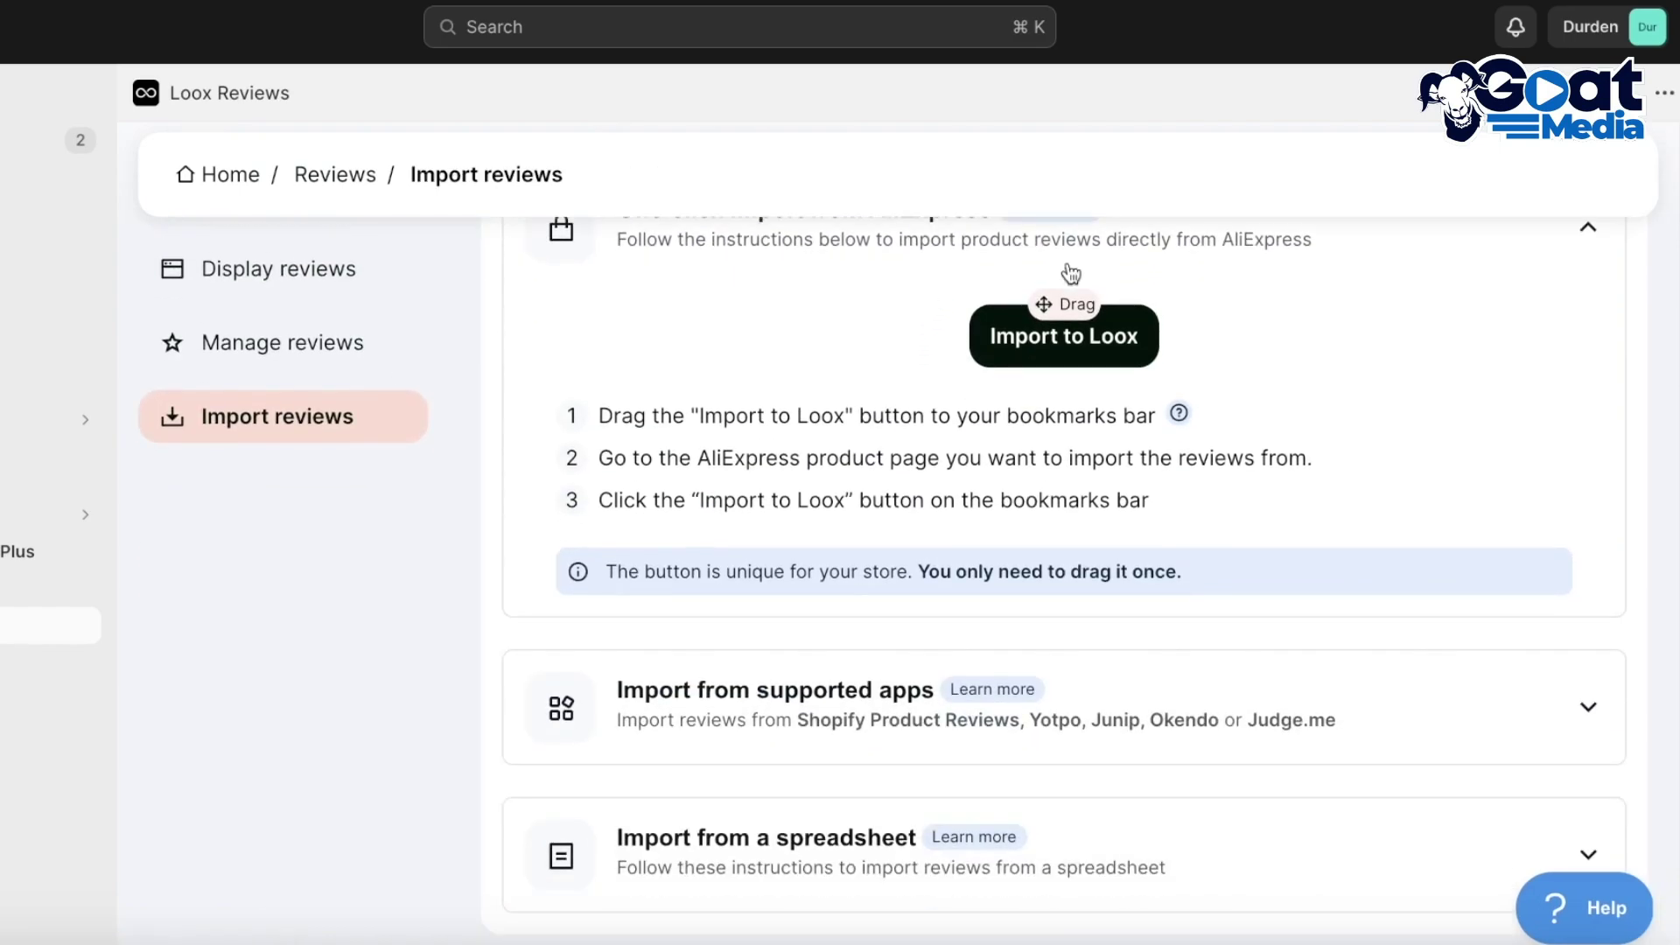
{"action": "left_click", "coordinate": [1593, 263]}
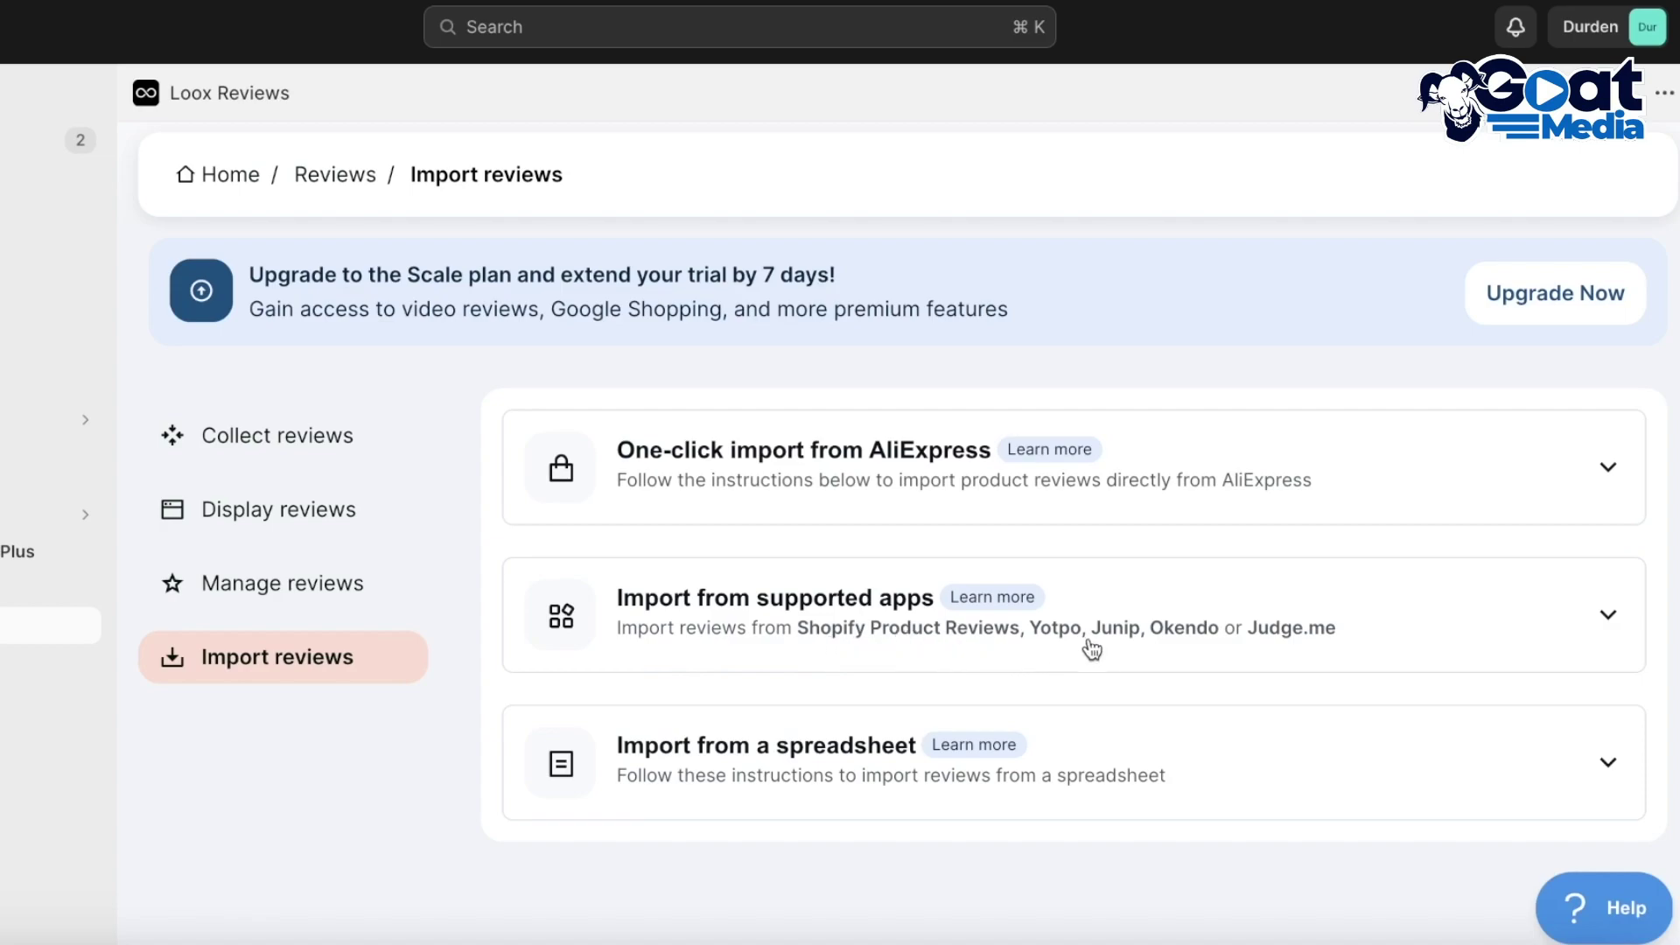
Expand the supported-apps import instructions and view the Learn more help article on importing
{"action": "left_click", "coordinate": [1293, 637]}
{"action": "scroll", "coordinate": [1293, 639], "scroll_direction": "down", "scroll_amount": 3}
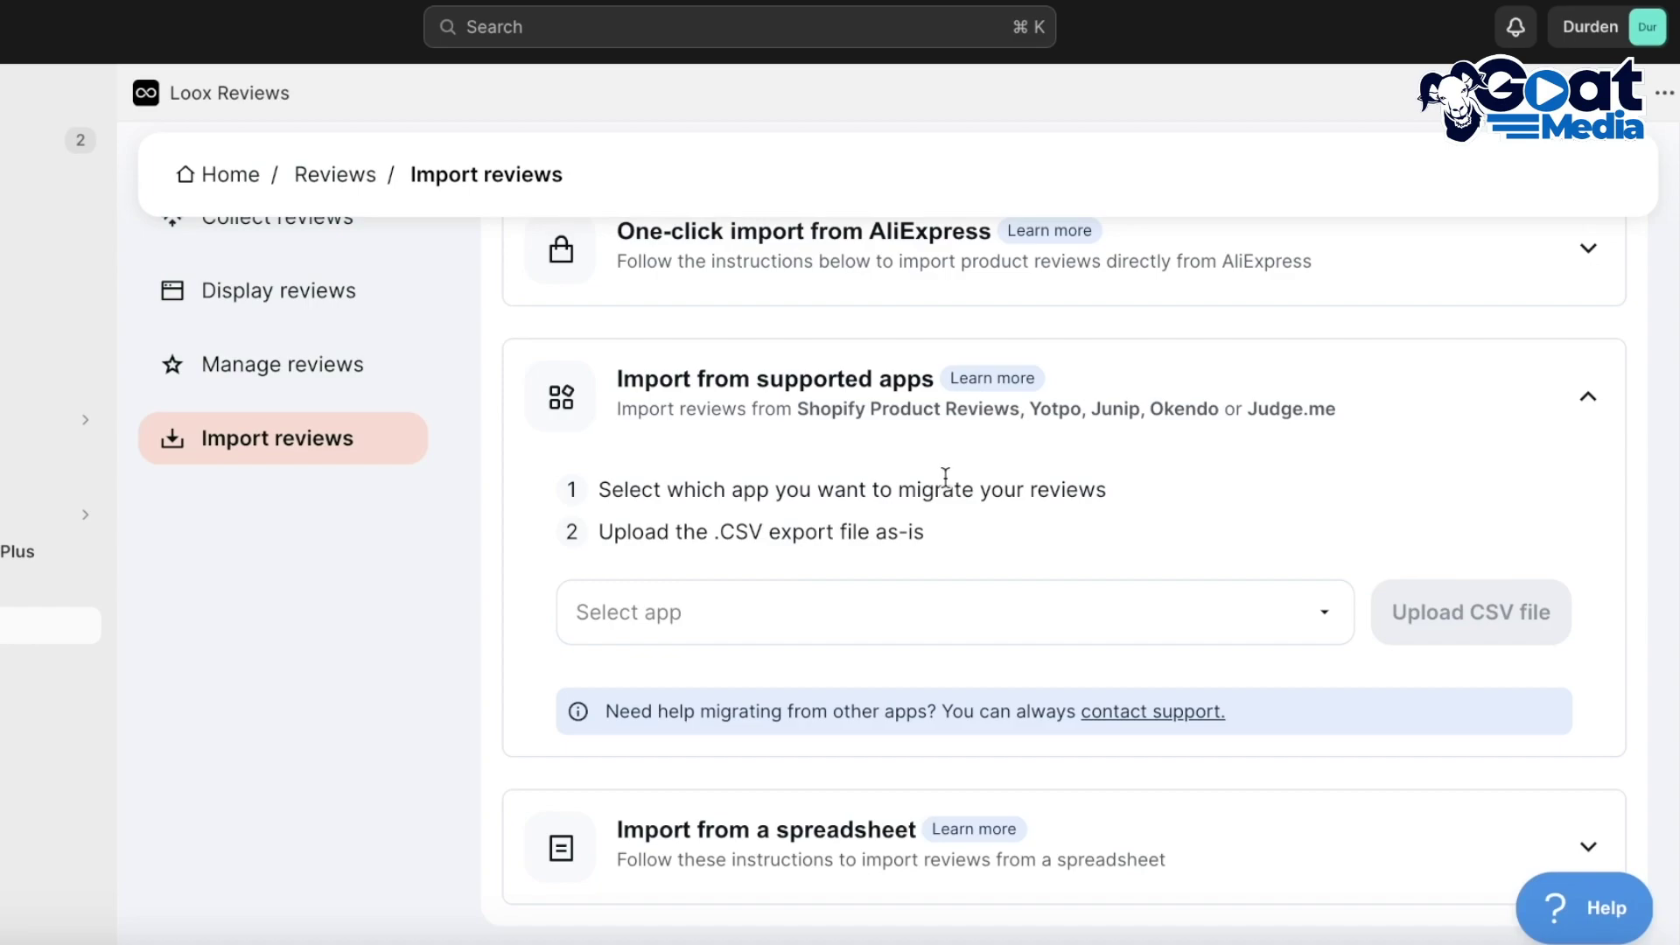
{"action": "left_click", "coordinate": [991, 378]}
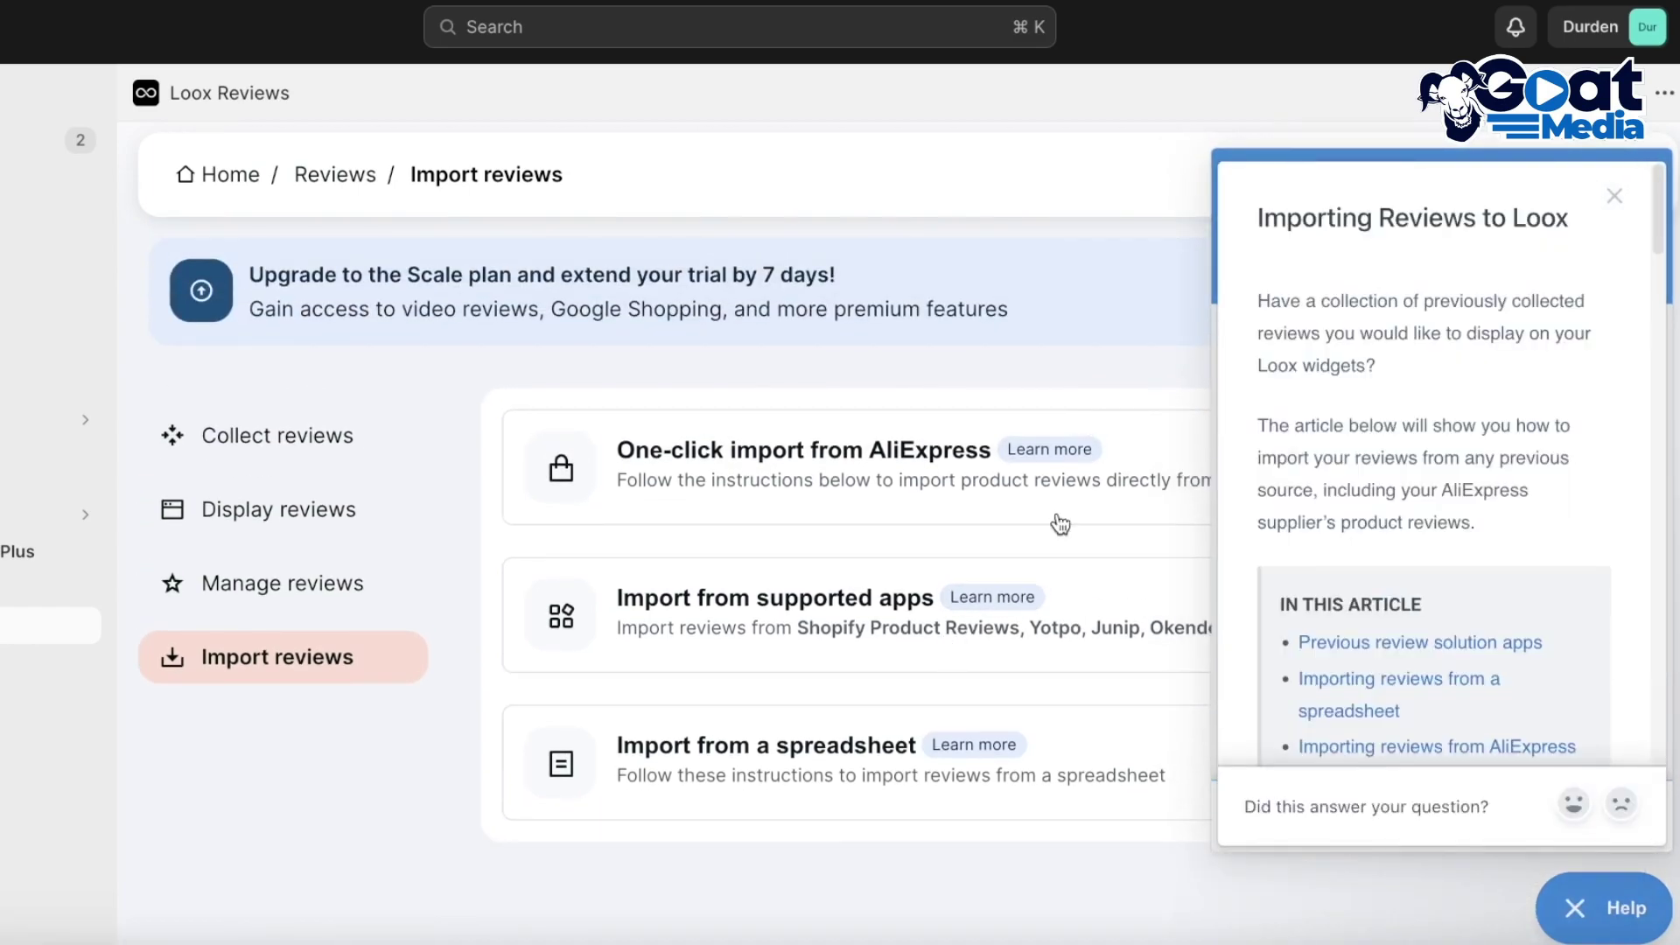
{"action": "left_click", "coordinate": [1614, 197]}
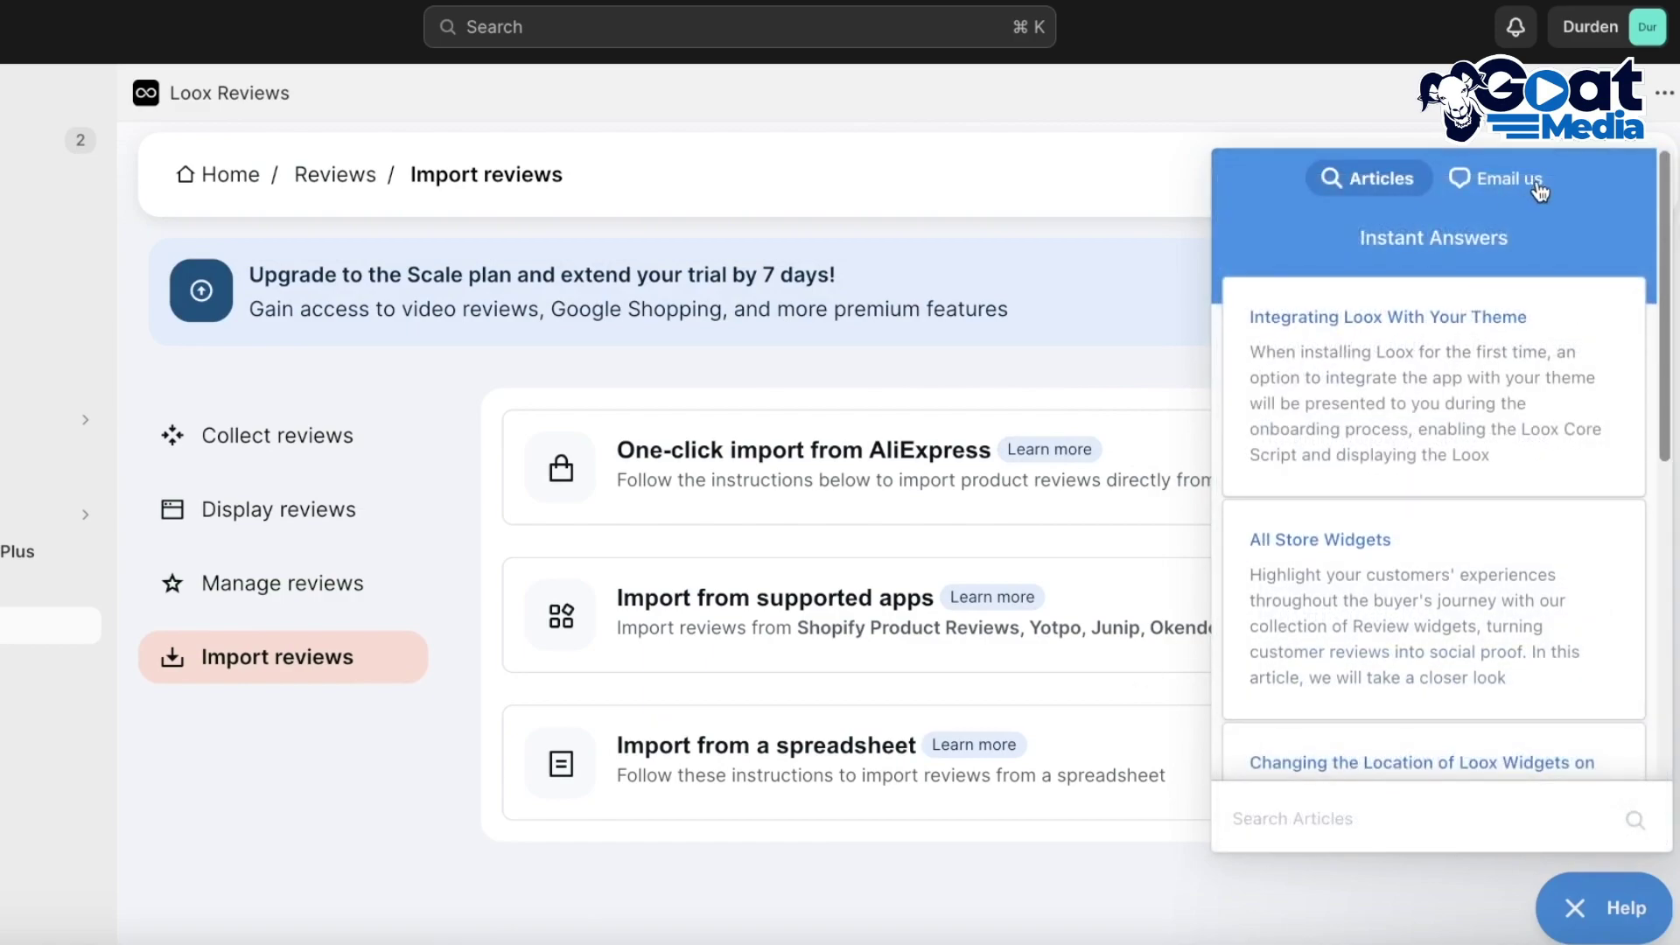
Expand the Import from a spreadsheet instructions and close the Help panel
{"action": "left_click", "coordinate": [1031, 778]}
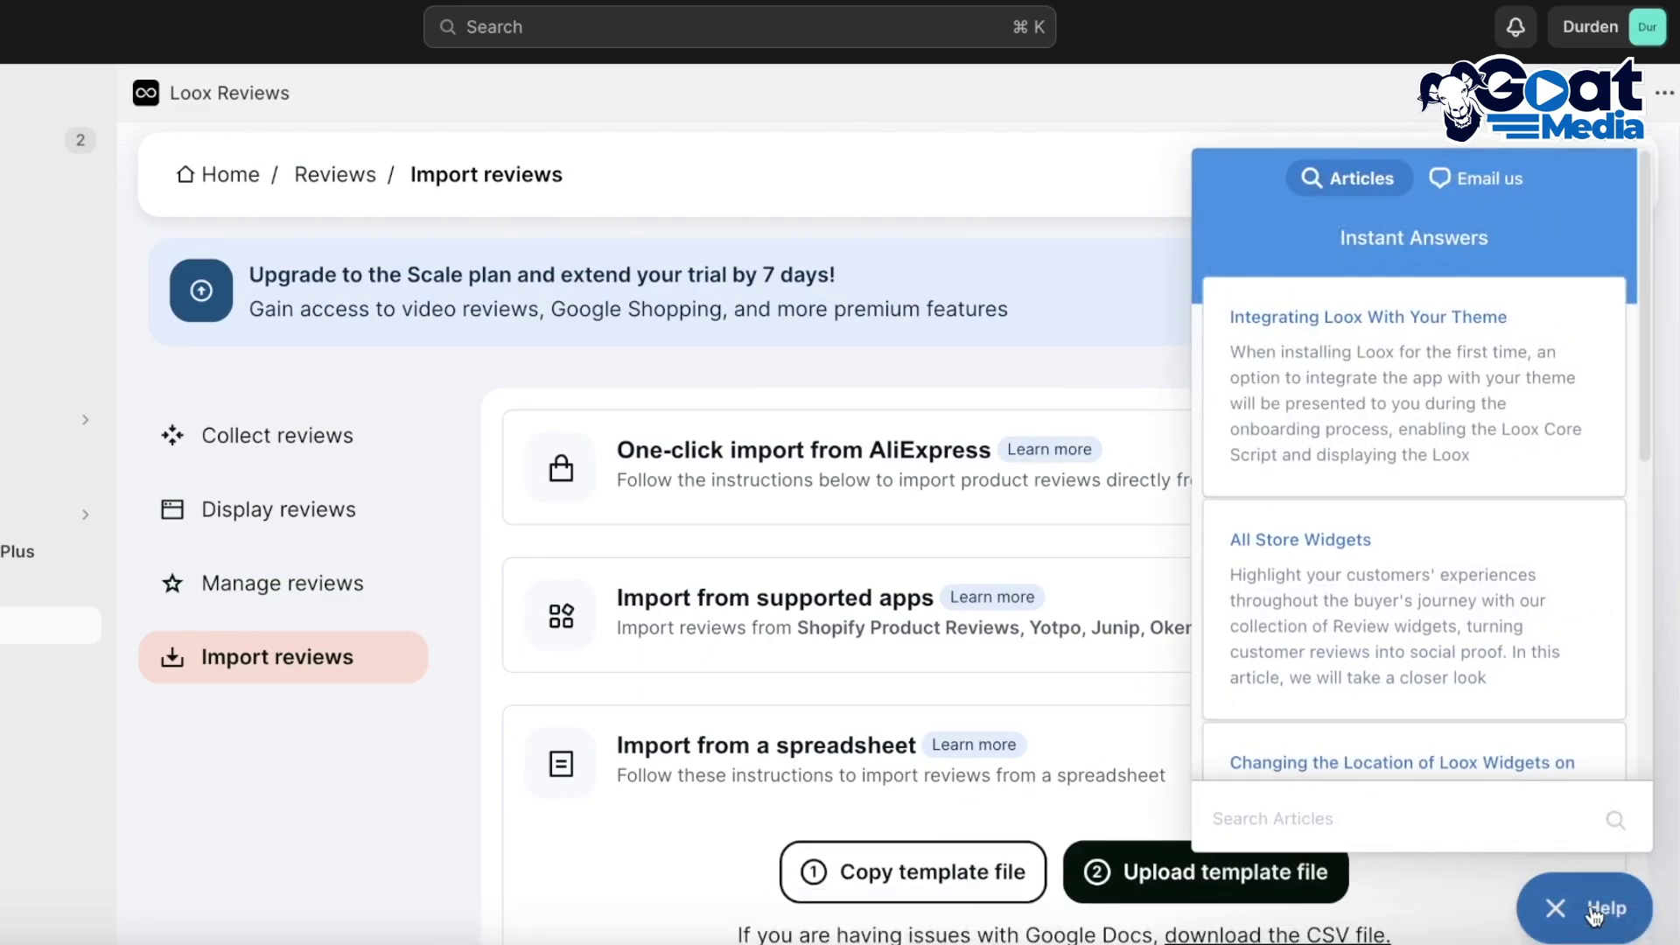
{"action": "left_click", "coordinate": [1554, 907]}
{"action": "scroll", "coordinate": [1272, 631], "scroll_direction": "down", "scroll_amount": 2}
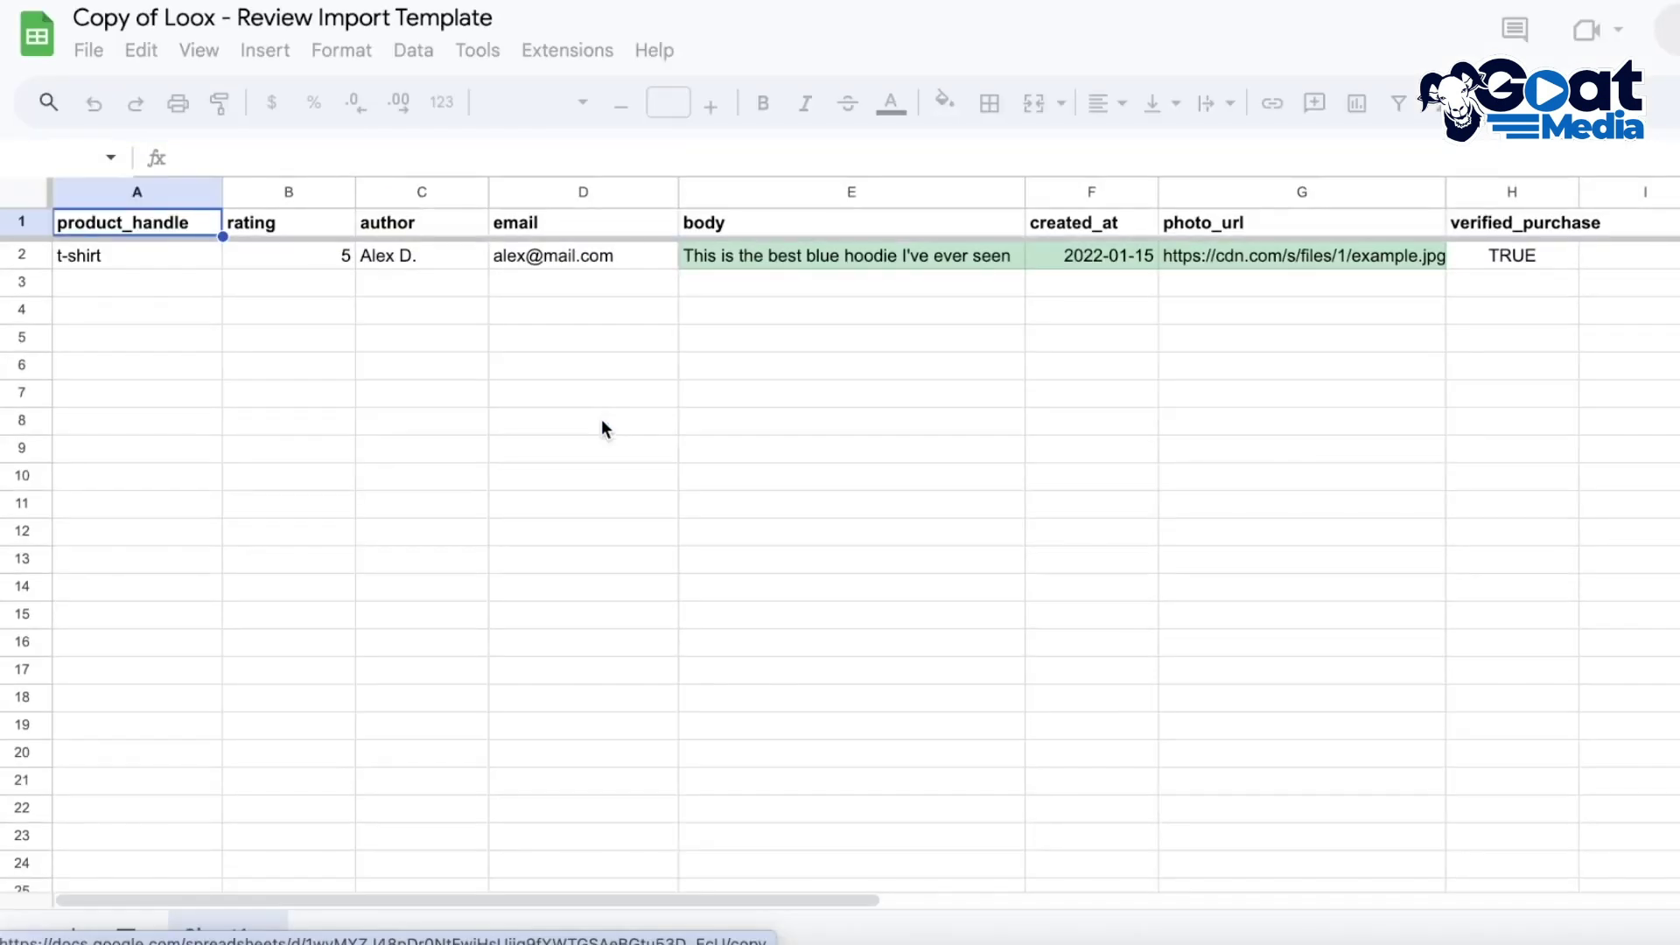
Select the sample t-shirt handle in A2, then browse the storefront's All Products page
{"action": "left_click", "coordinate": [156, 260]}
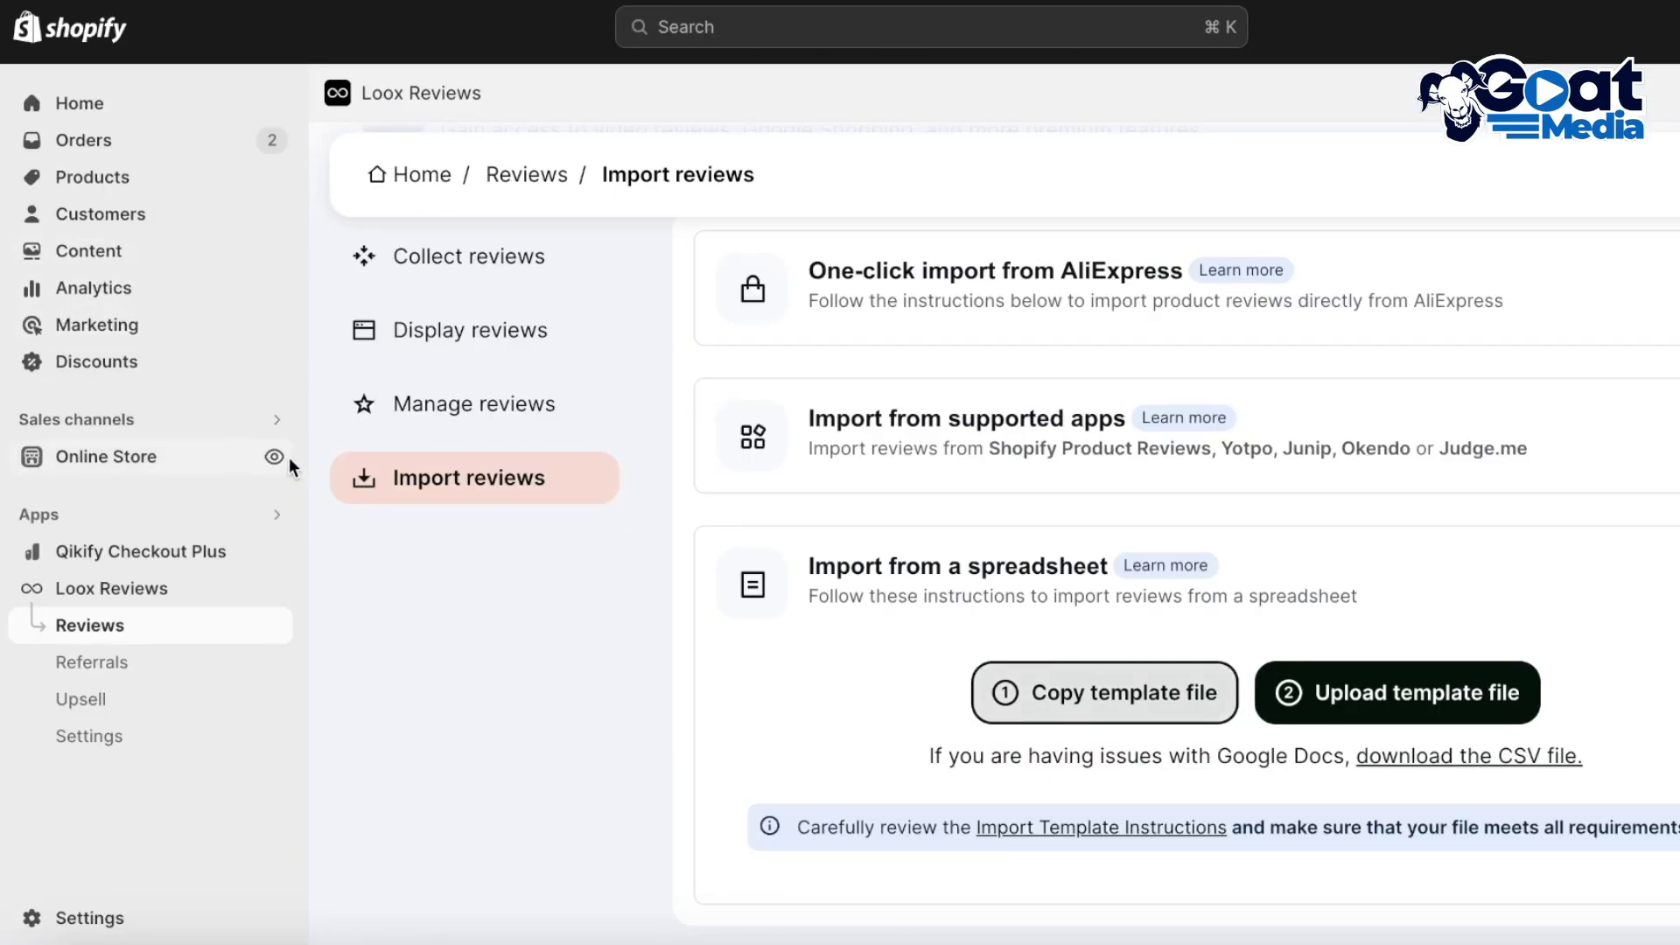
{"action": "left_click", "coordinate": [285, 459]}
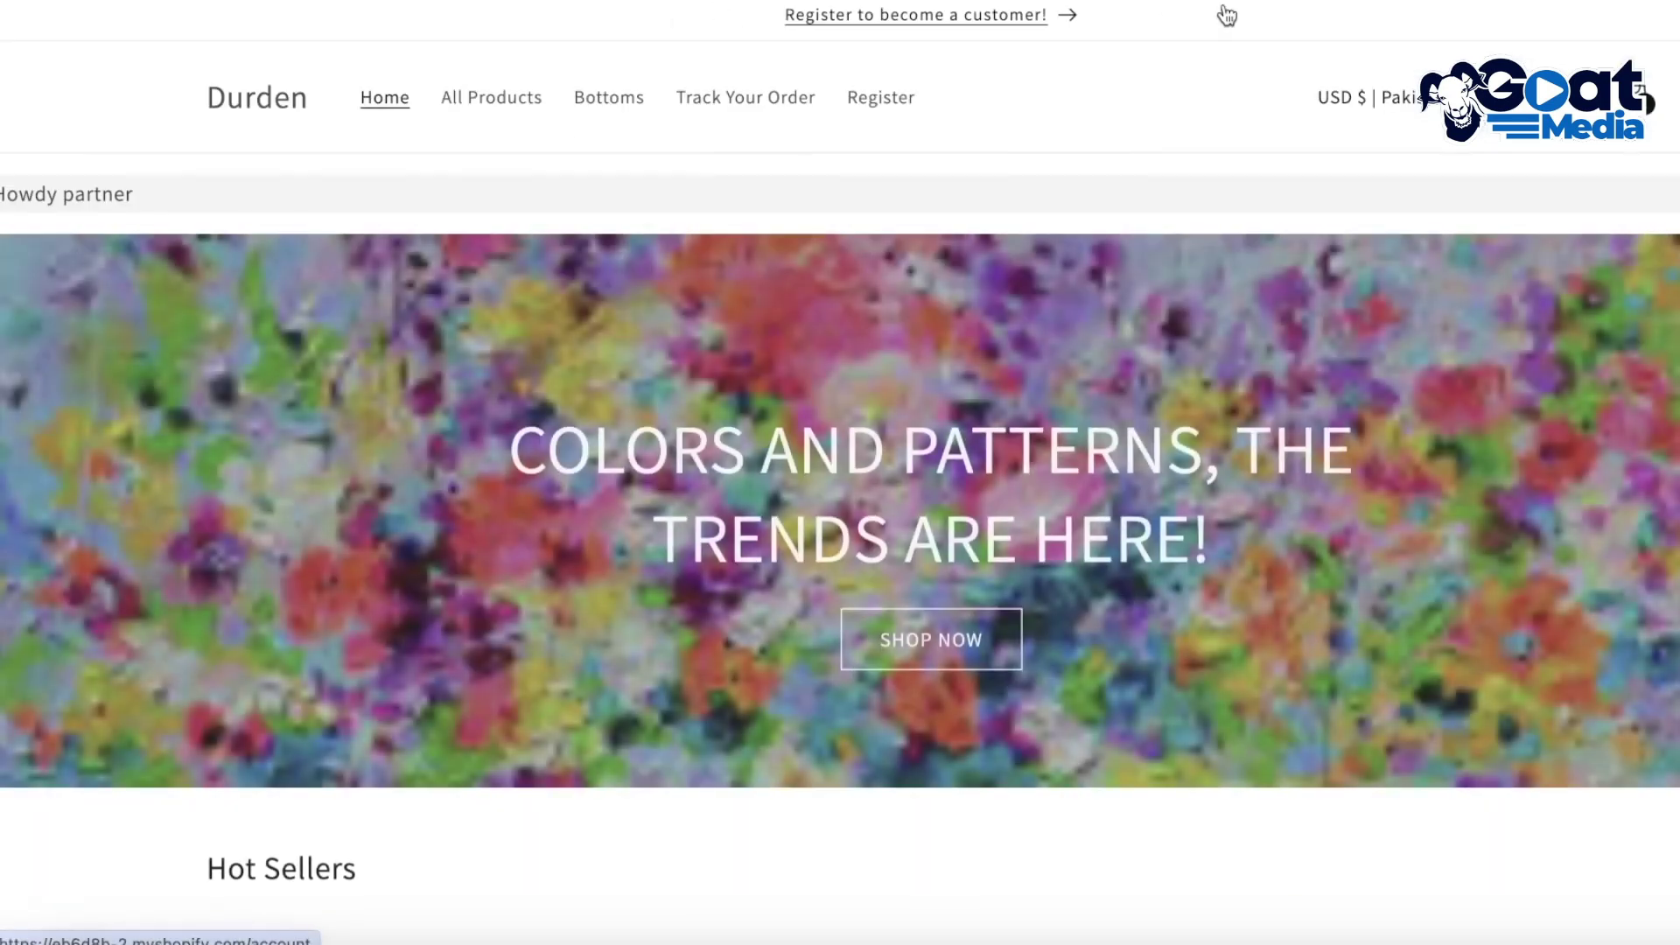
{"action": "left_click", "coordinate": [532, 99]}
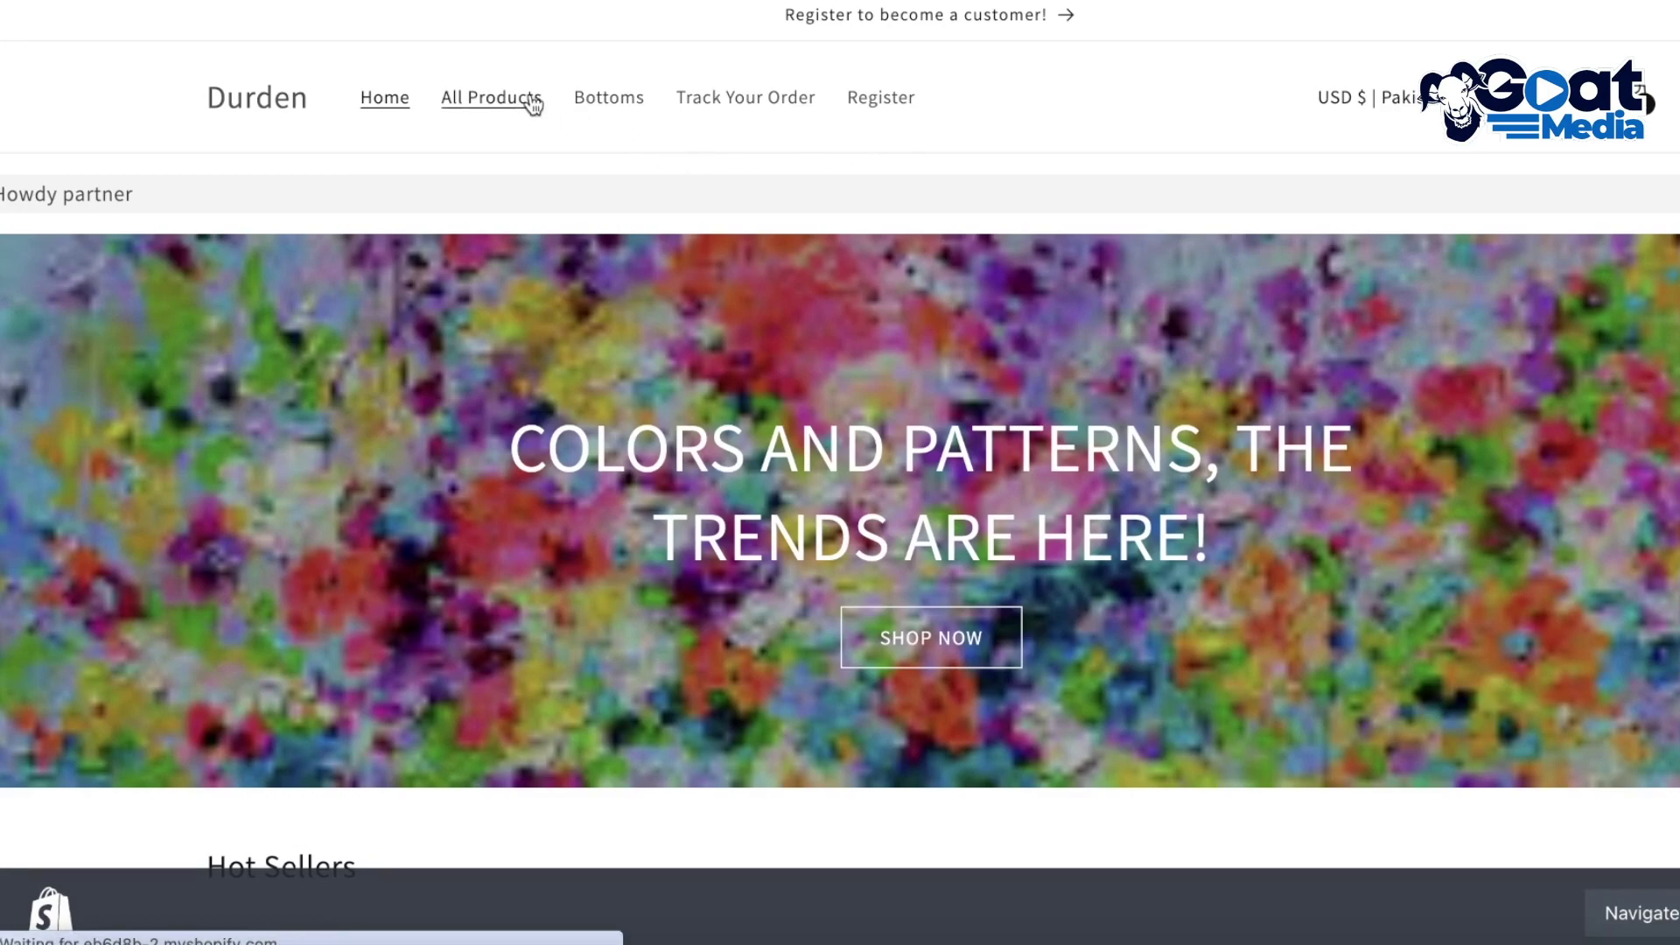
{"action": "scroll", "coordinate": [612, 332], "scroll_direction": "down", "scroll_amount": 3}
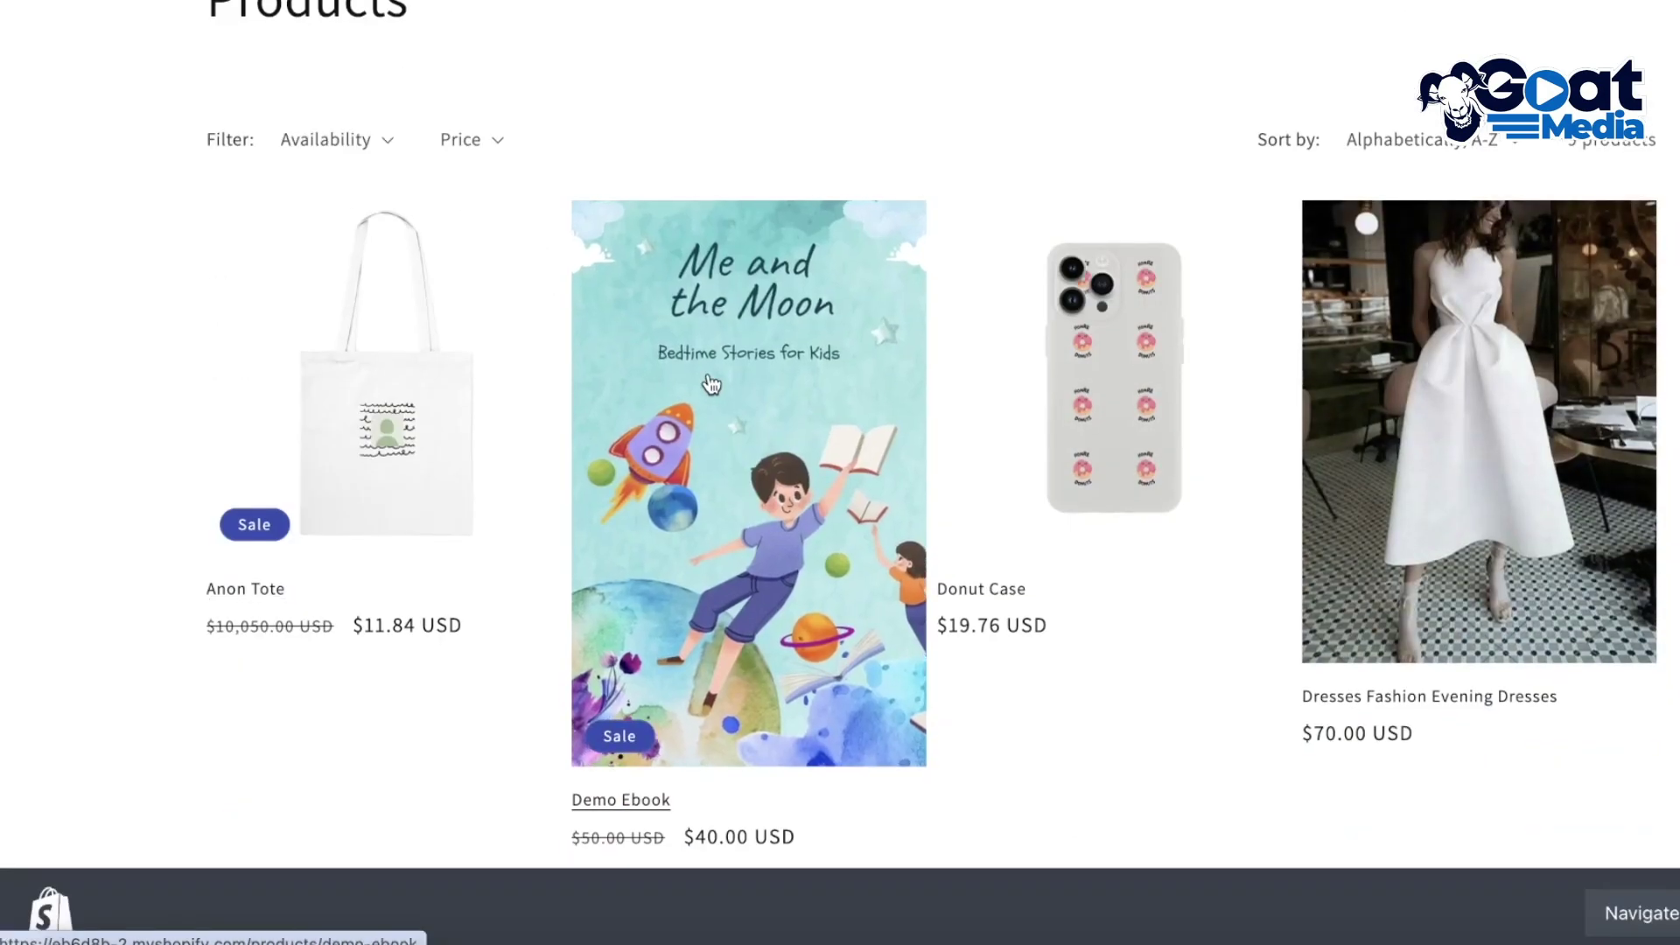
{"action": "scroll", "coordinate": [710, 383], "scroll_direction": "down", "scroll_amount": 3}
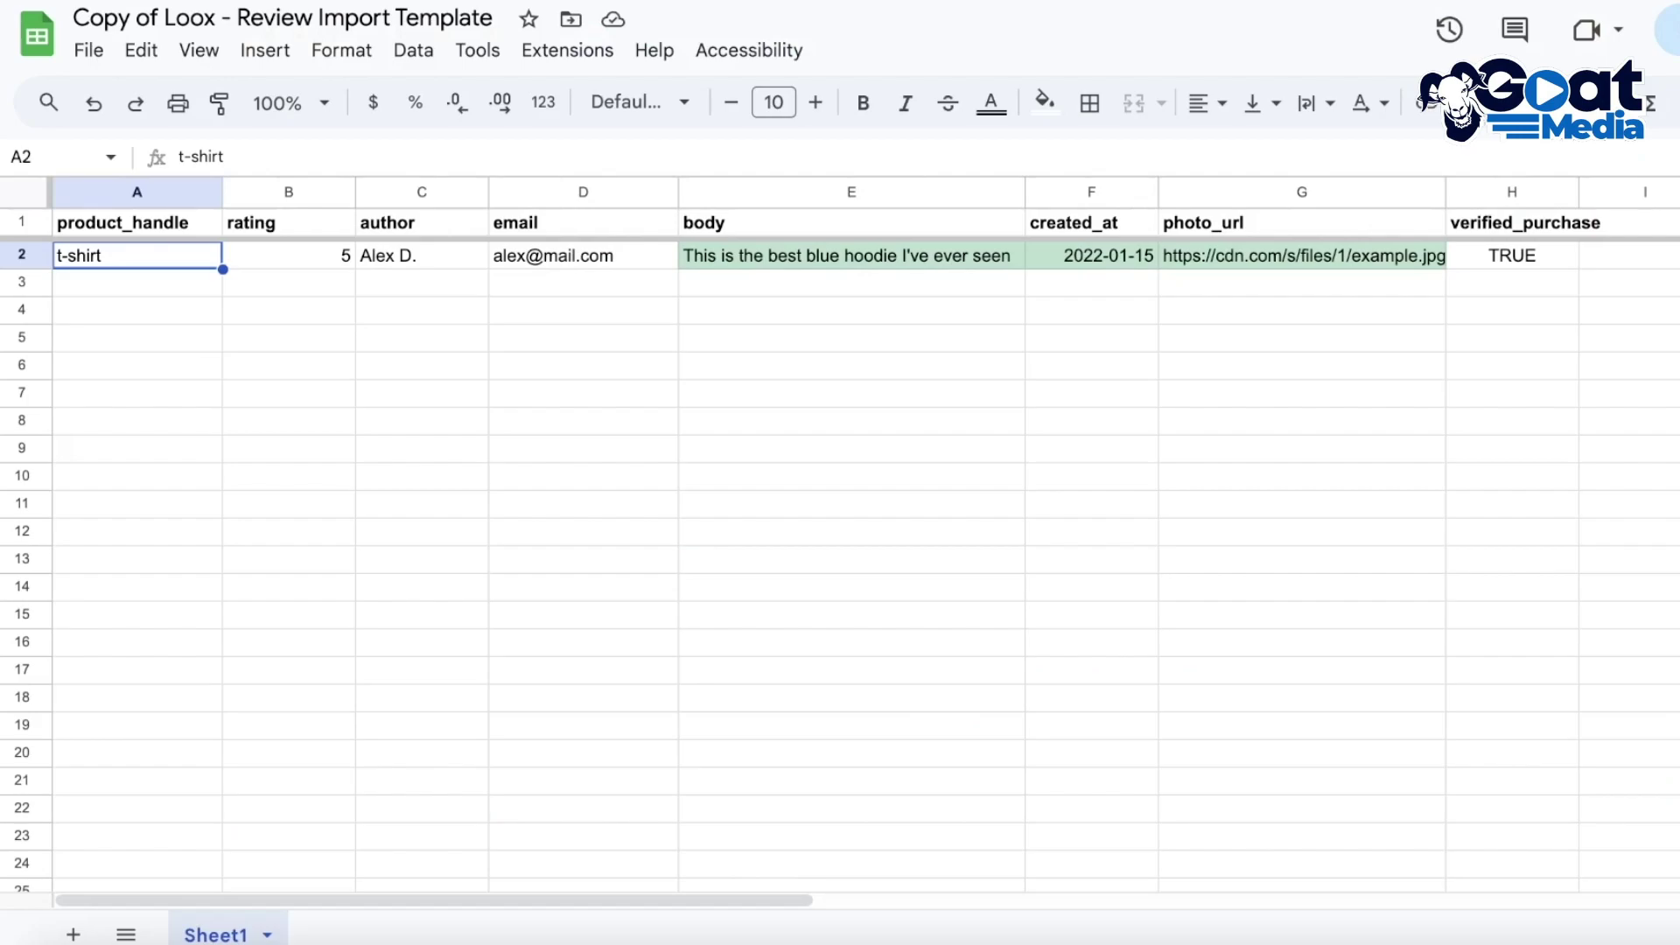
Open the Copy of Loox - Review Import Template workbook in Excel and read A2's product handle tooltip
{"action": "left_click", "coordinate": [1121, 938]}
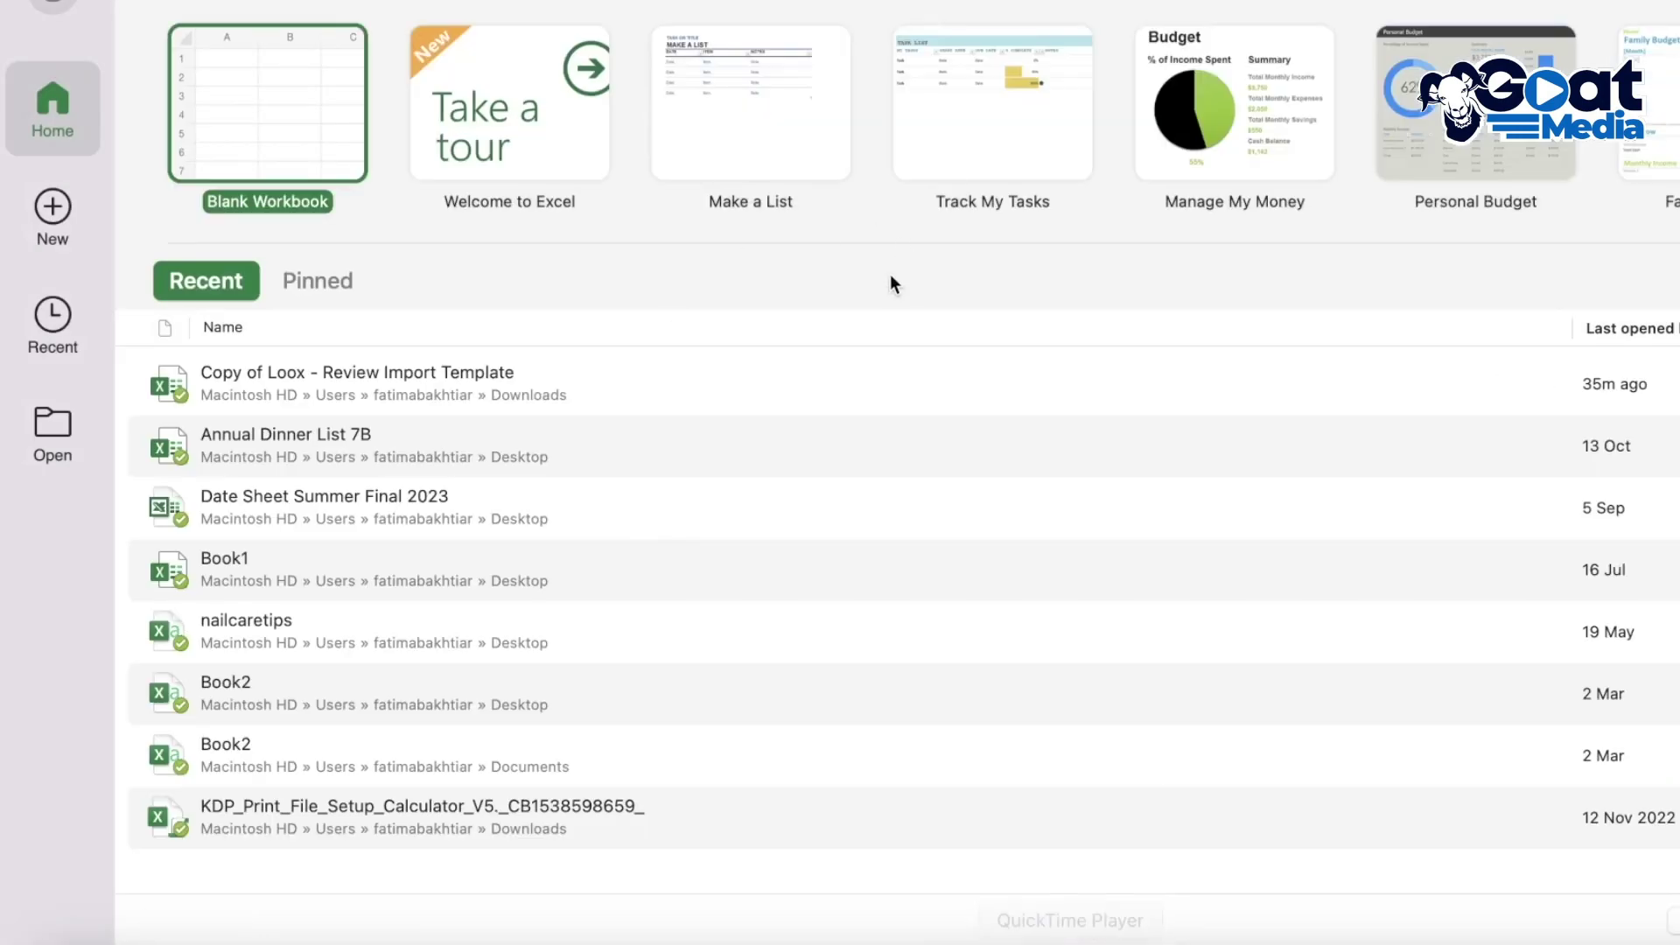
{"action": "left_click", "coordinate": [243, 388]}
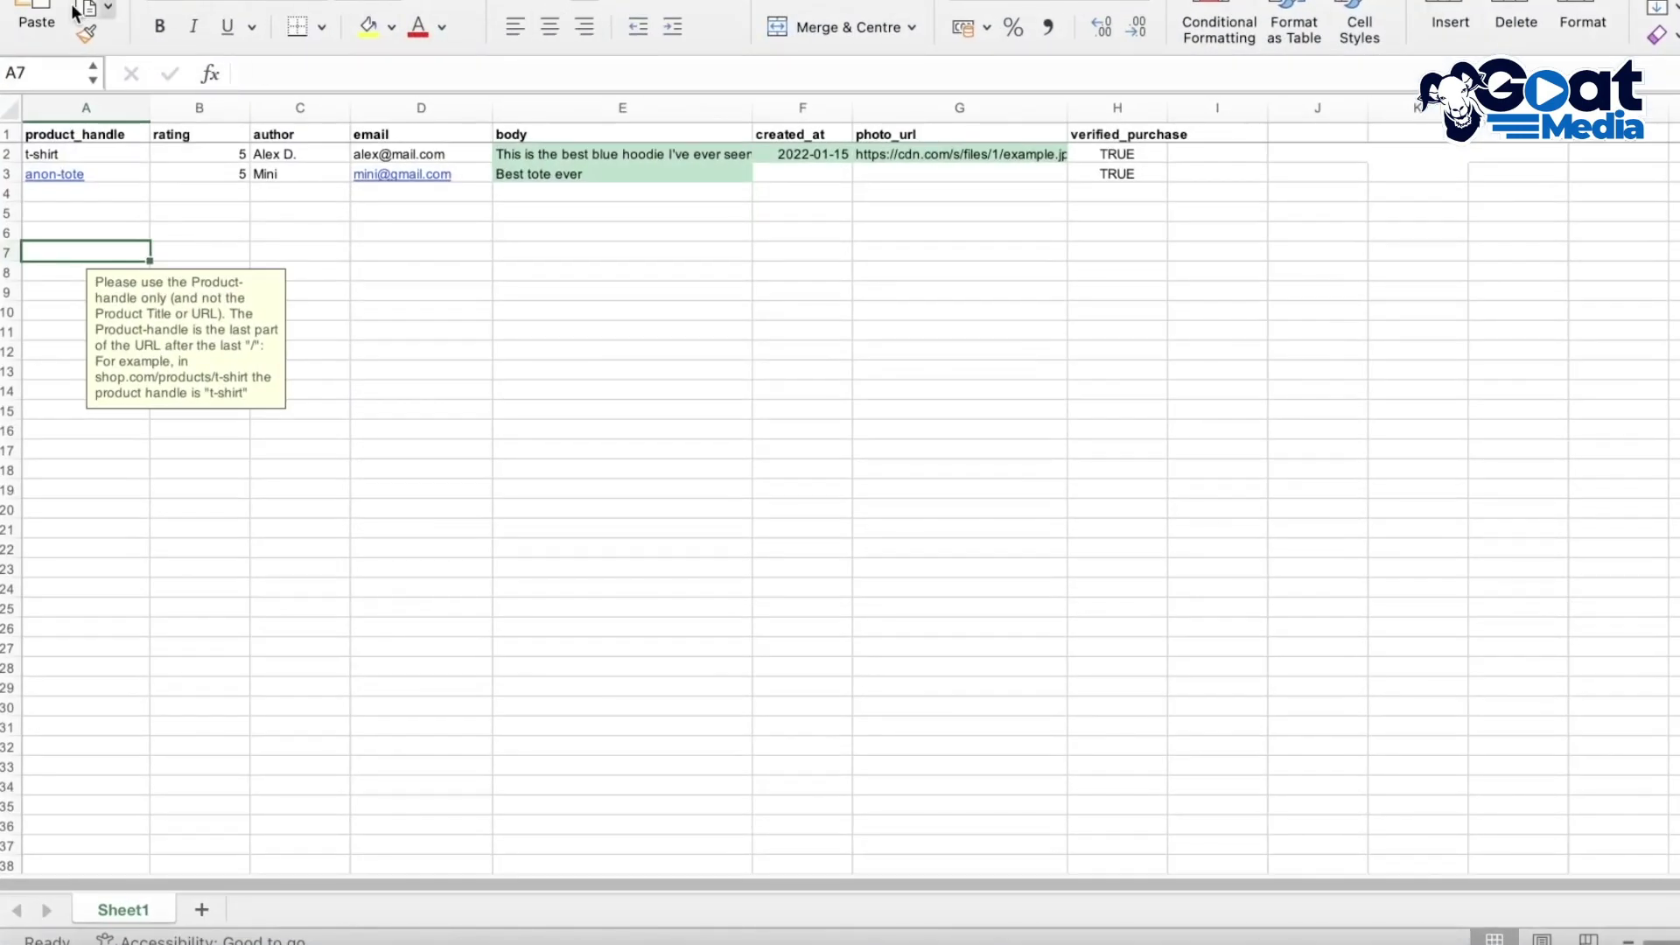
{"action": "left_click", "coordinate": [52, 154]}
{"action": "left_click", "coordinate": [307, 329]}
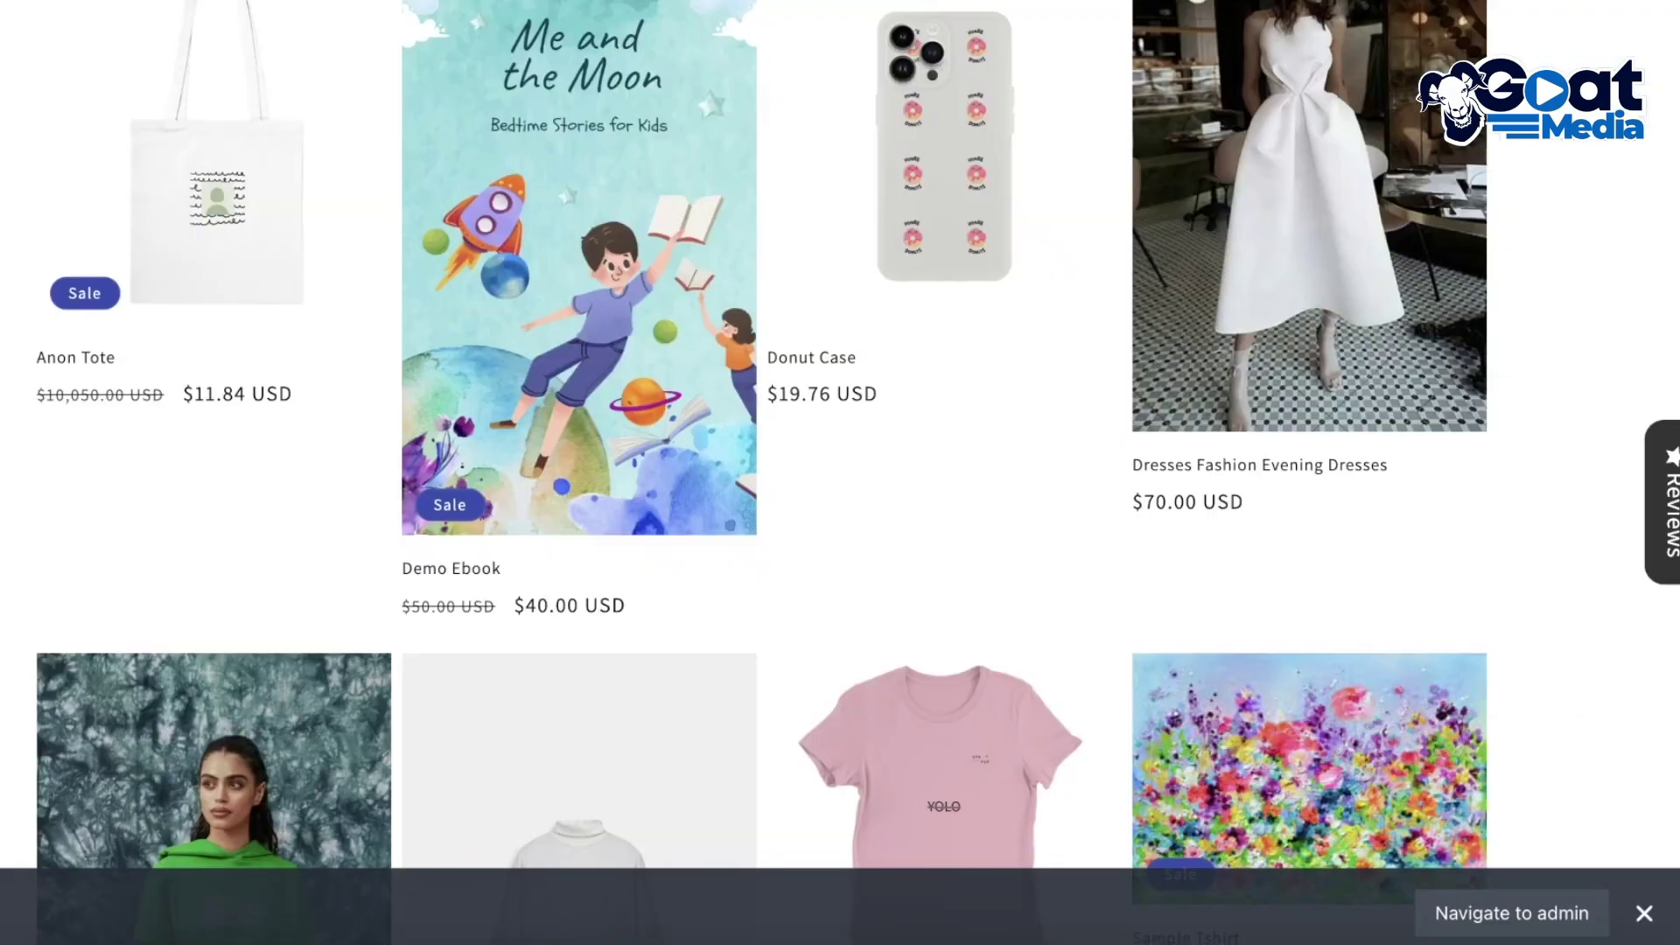
Open the Sample Tshirt product page from All Products and copy its web address
{"action": "scroll", "coordinate": [1298, 213], "scroll_direction": "down", "scroll_amount": 8}
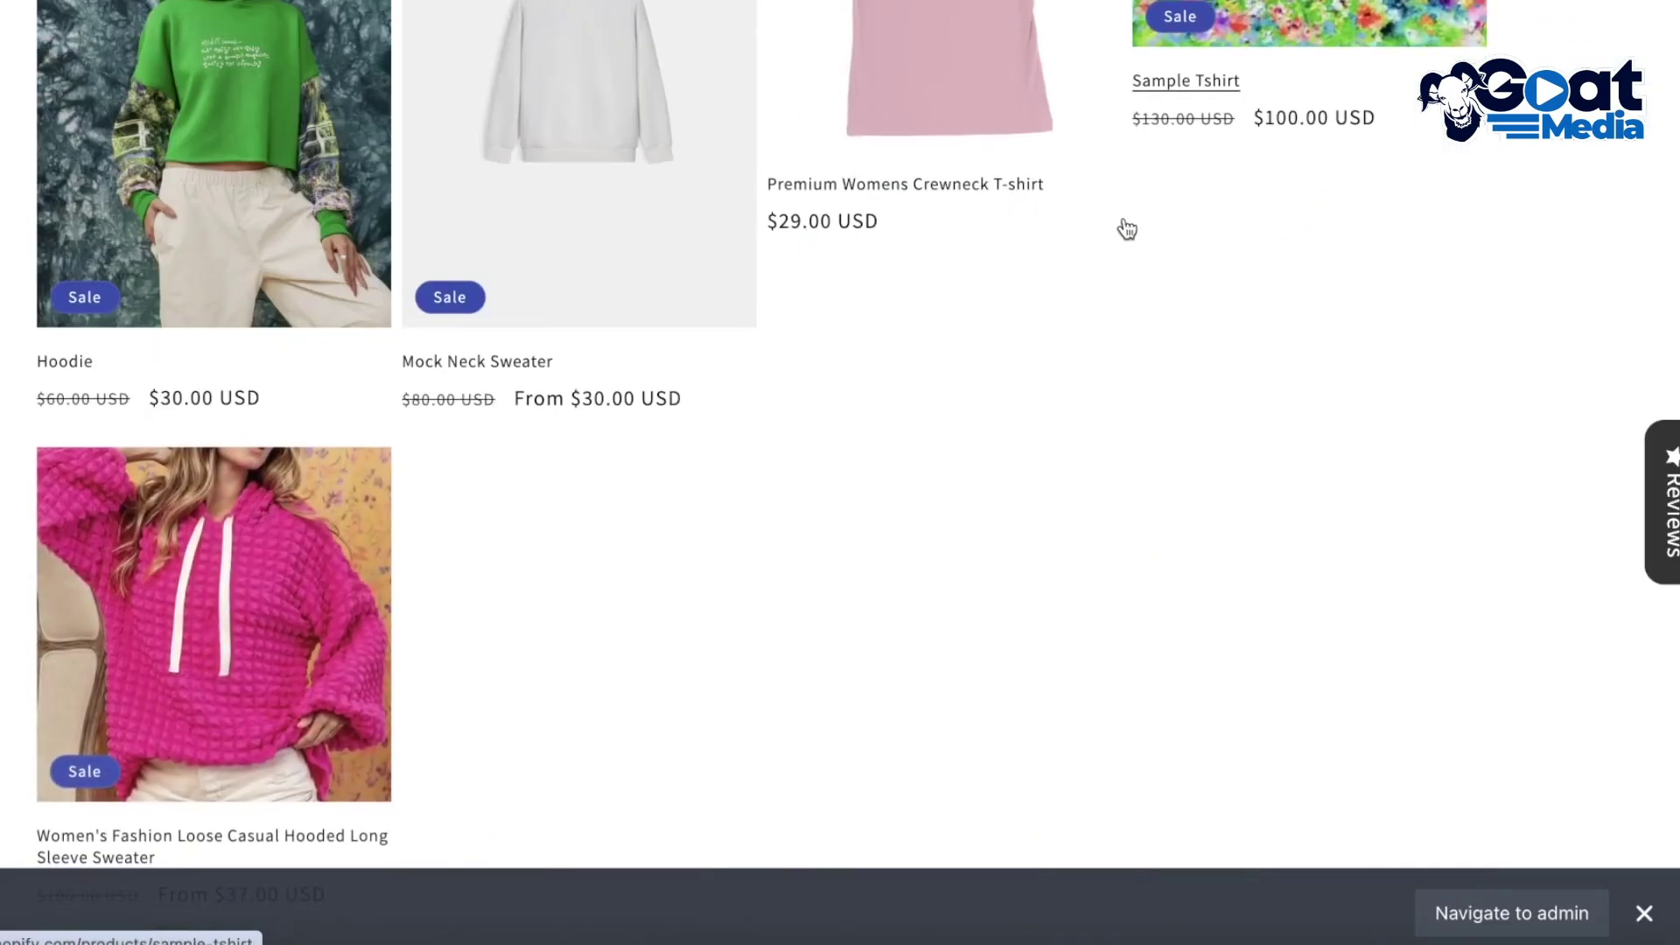
{"action": "scroll", "coordinate": [1127, 229], "scroll_direction": "up", "scroll_amount": 12}
{"action": "scroll", "coordinate": [255, 308], "scroll_direction": "down", "scroll_amount": 20}
{"action": "scroll", "coordinate": [762, 270], "scroll_direction": "up", "scroll_amount": 15}
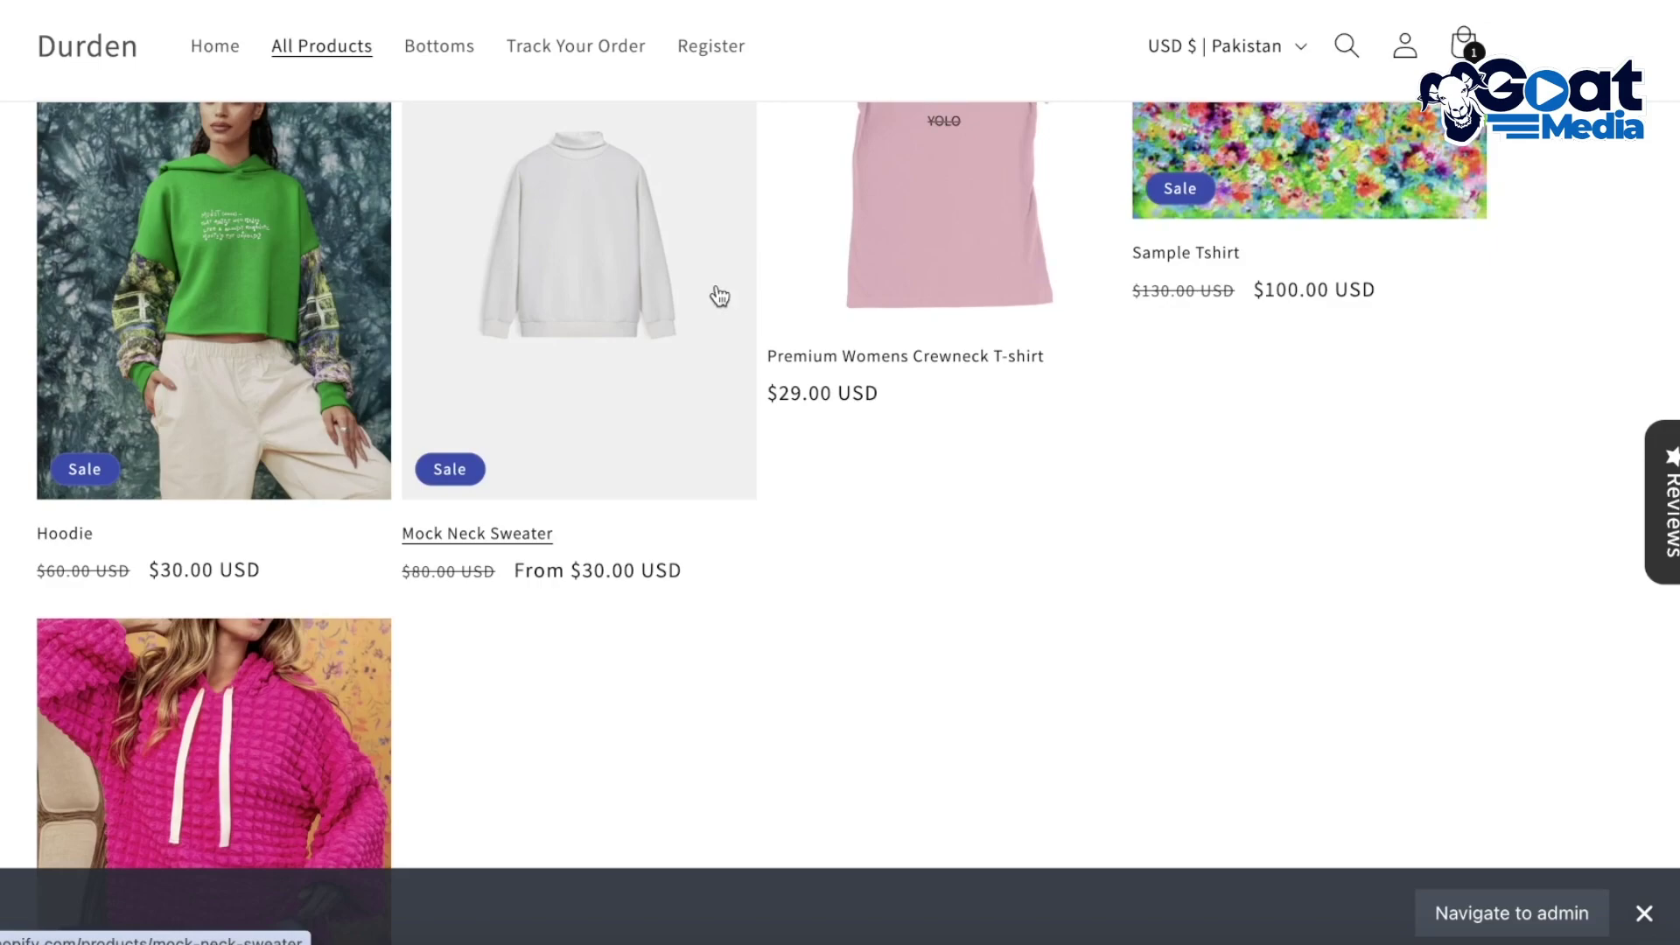
{"action": "scroll", "coordinate": [719, 298], "scroll_direction": "up", "scroll_amount": 8}
{"action": "scroll", "coordinate": [1324, 480], "scroll_direction": "down", "scroll_amount": 4}
{"action": "left_click", "coordinate": [1323, 480]}
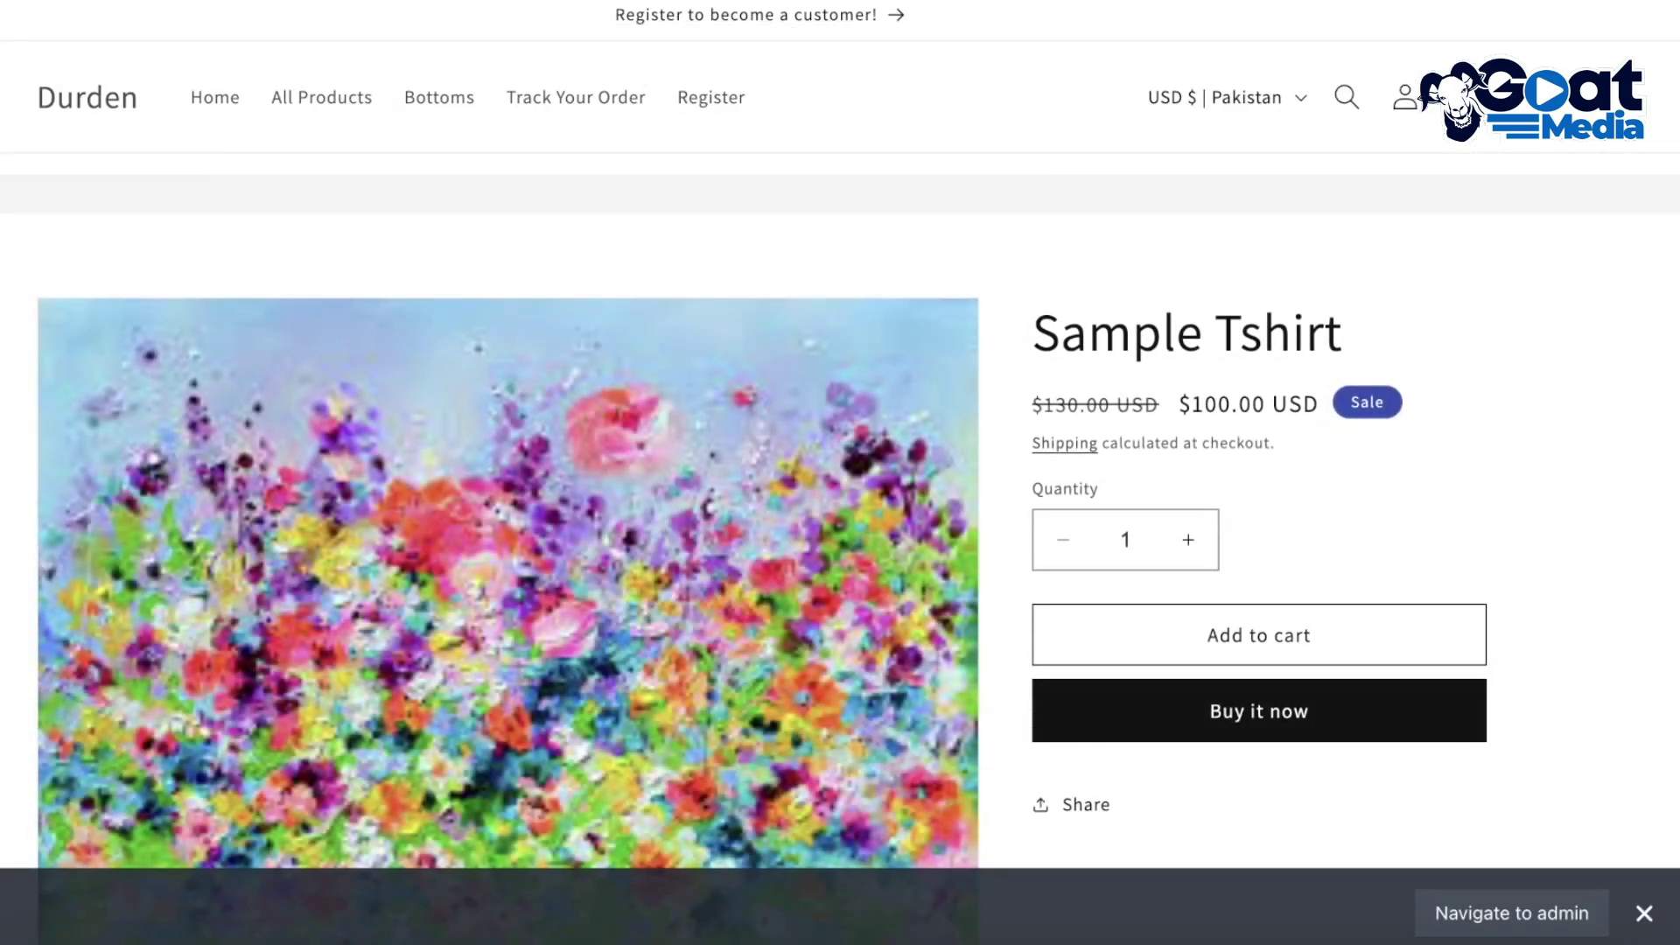
{"action": "right_click", "coordinate": [499, 2]}
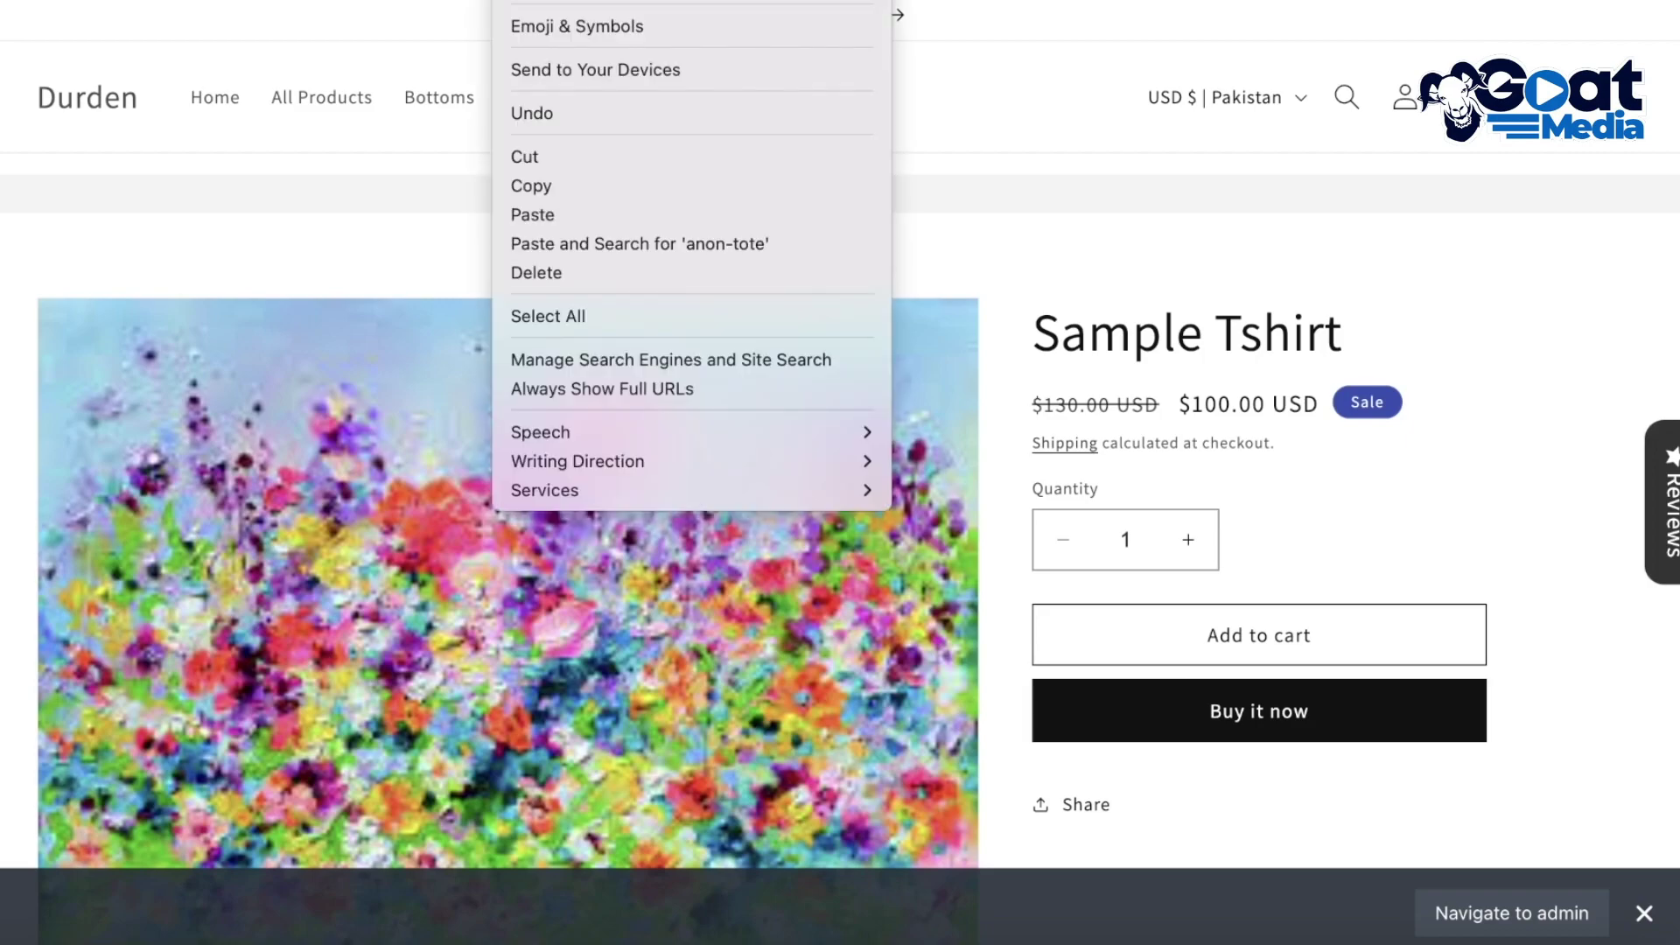
{"action": "left_click", "coordinate": [544, 186]}
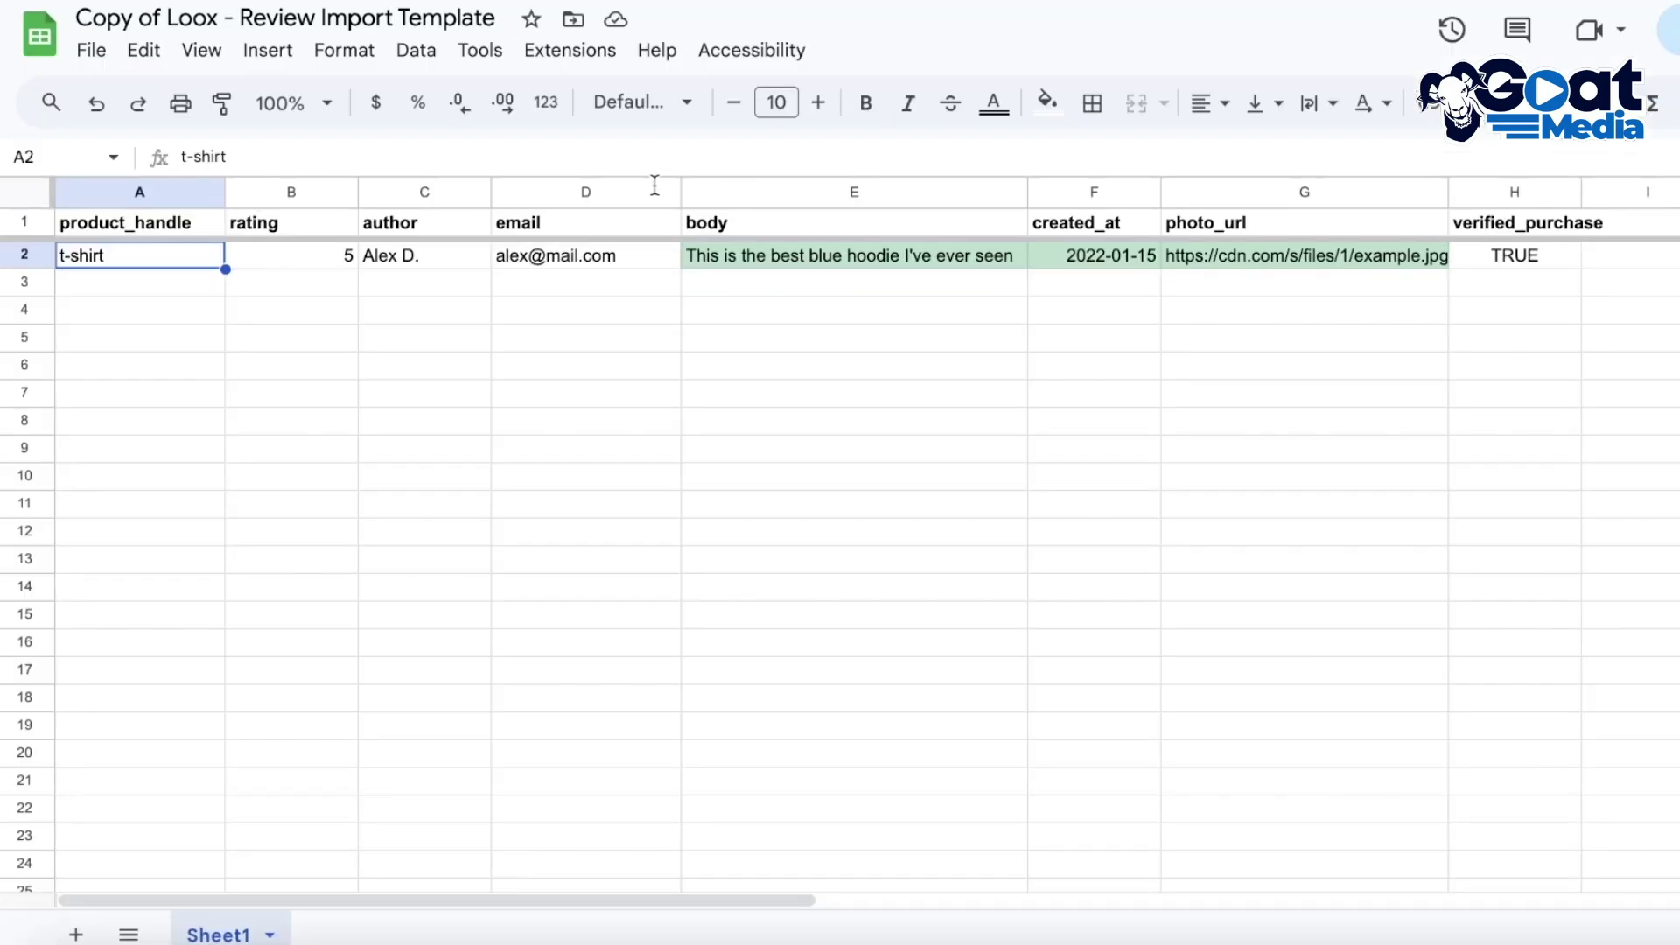
Paste the Sample Tshirt link into A3, give rating 5, and enter the reviewer's name
{"action": "right_click", "coordinate": [108, 287]}
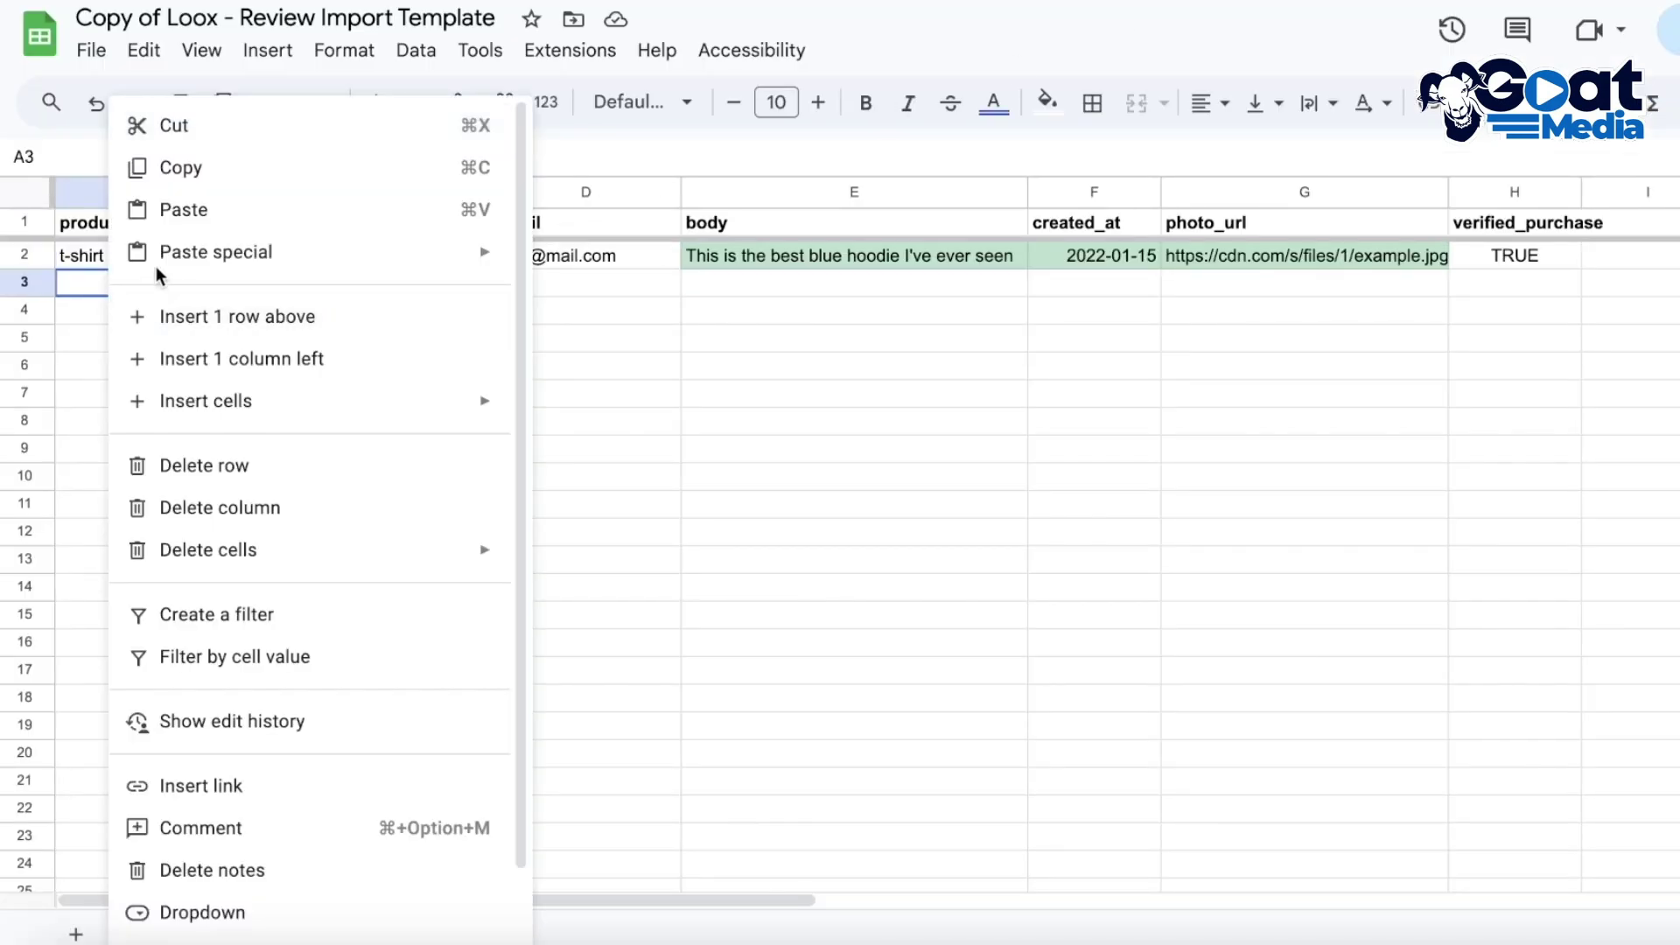
{"action": "left_click", "coordinate": [166, 217]}
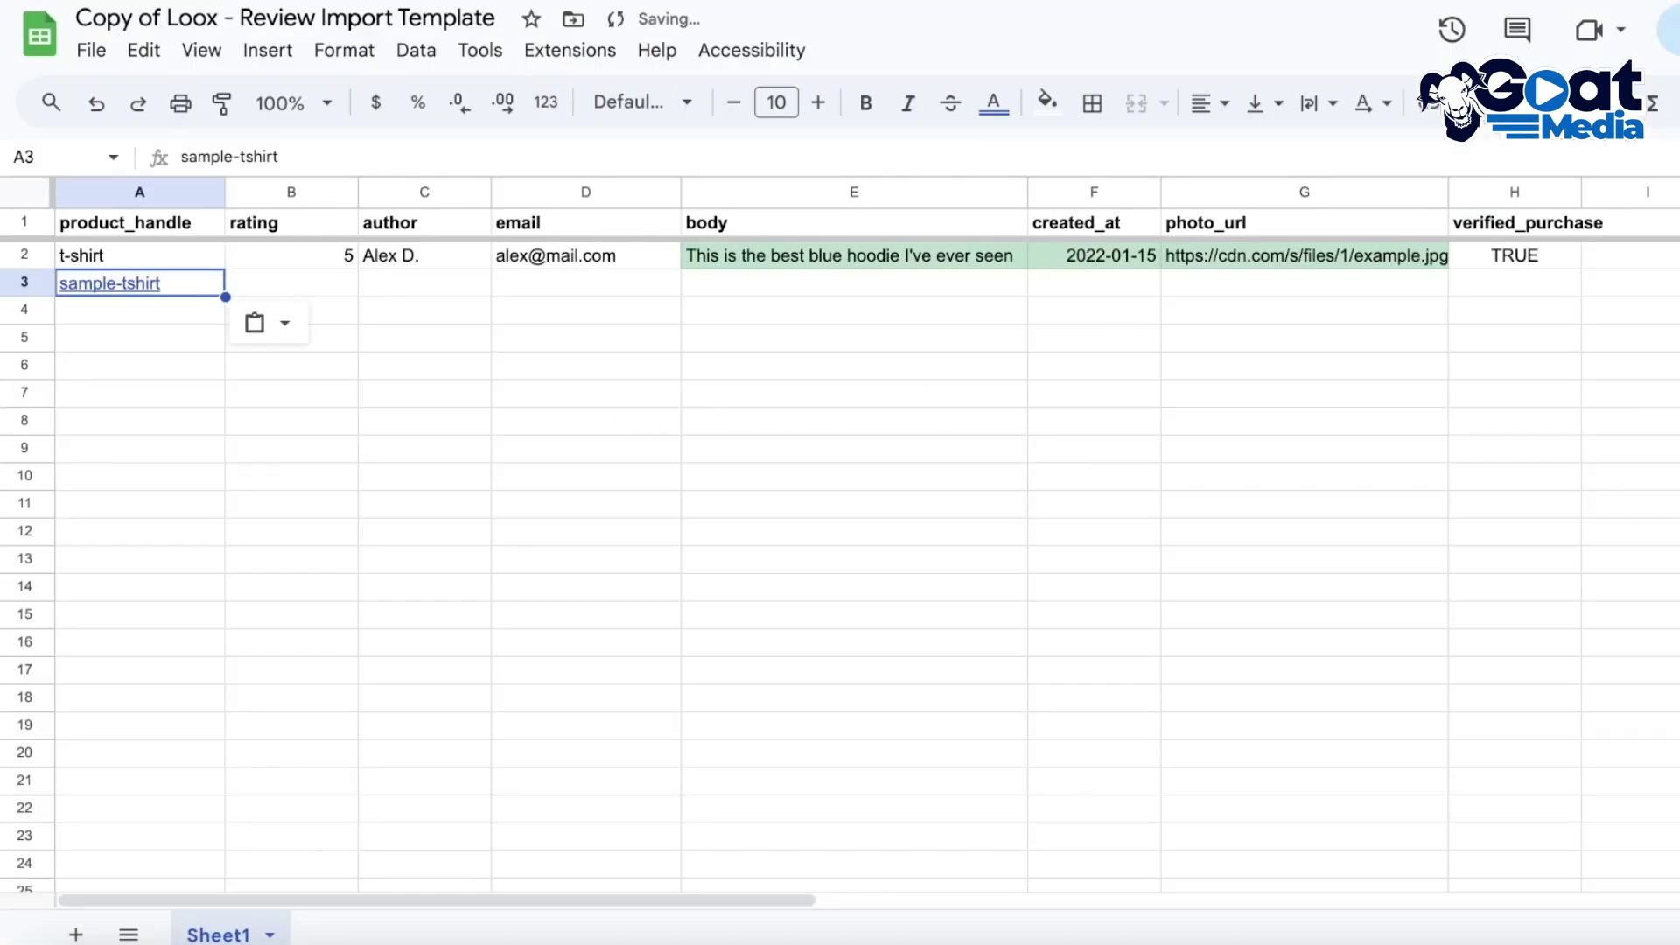
{"action": "left_click", "coordinate": [271, 285]}
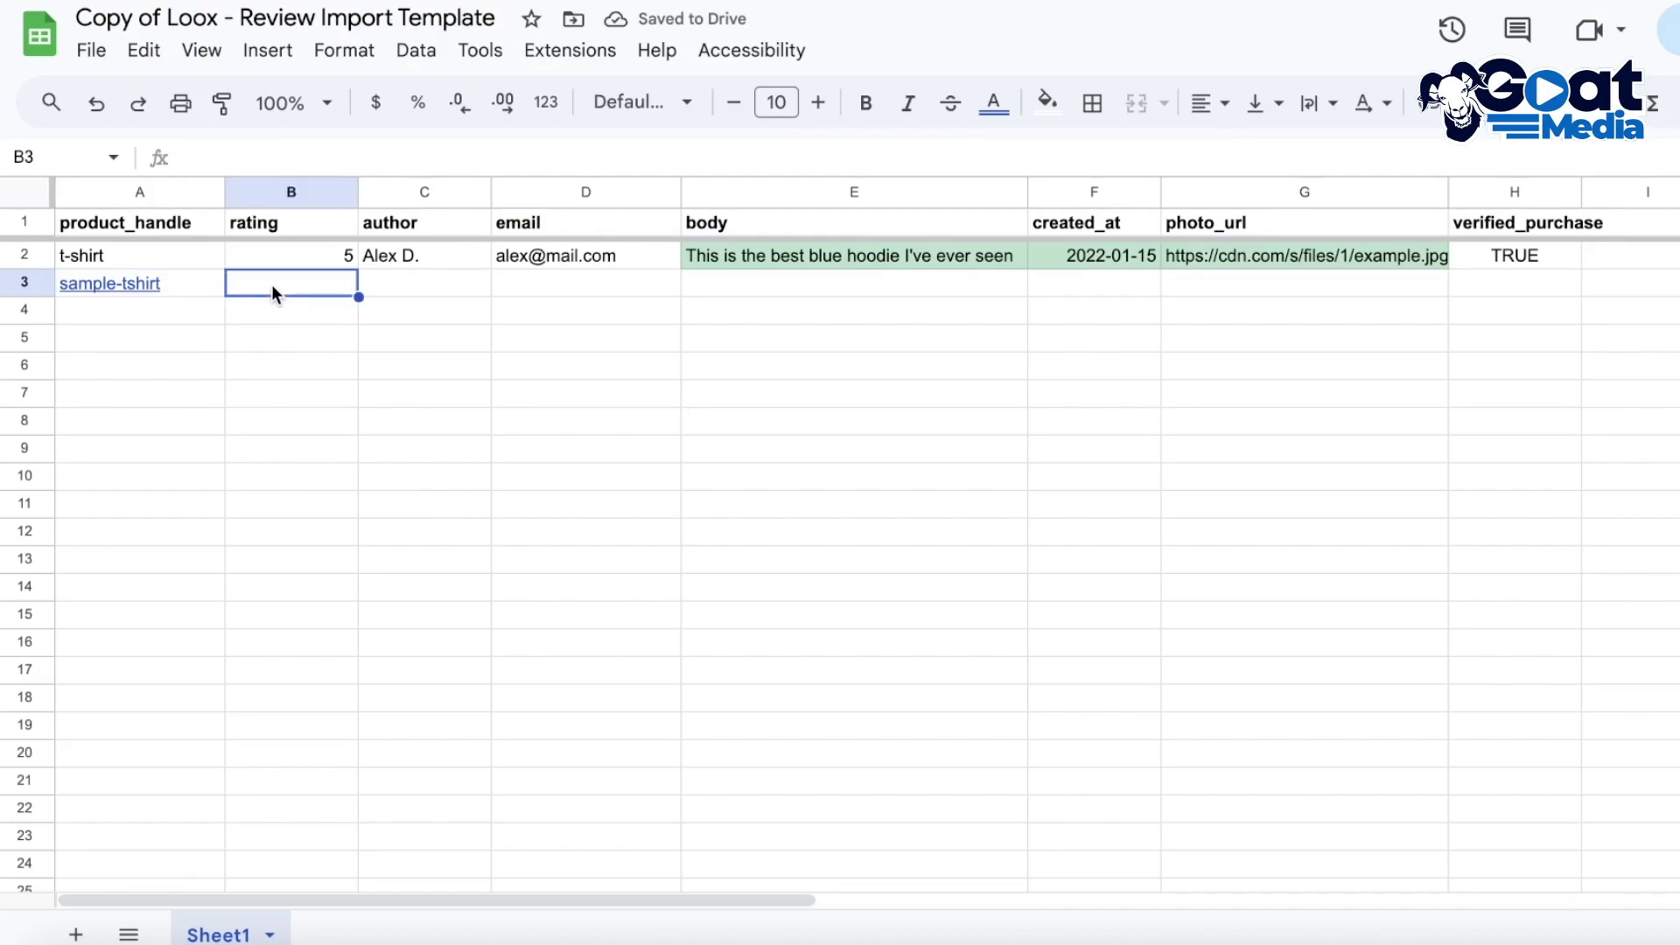
{"action": "type", "text": "5"}
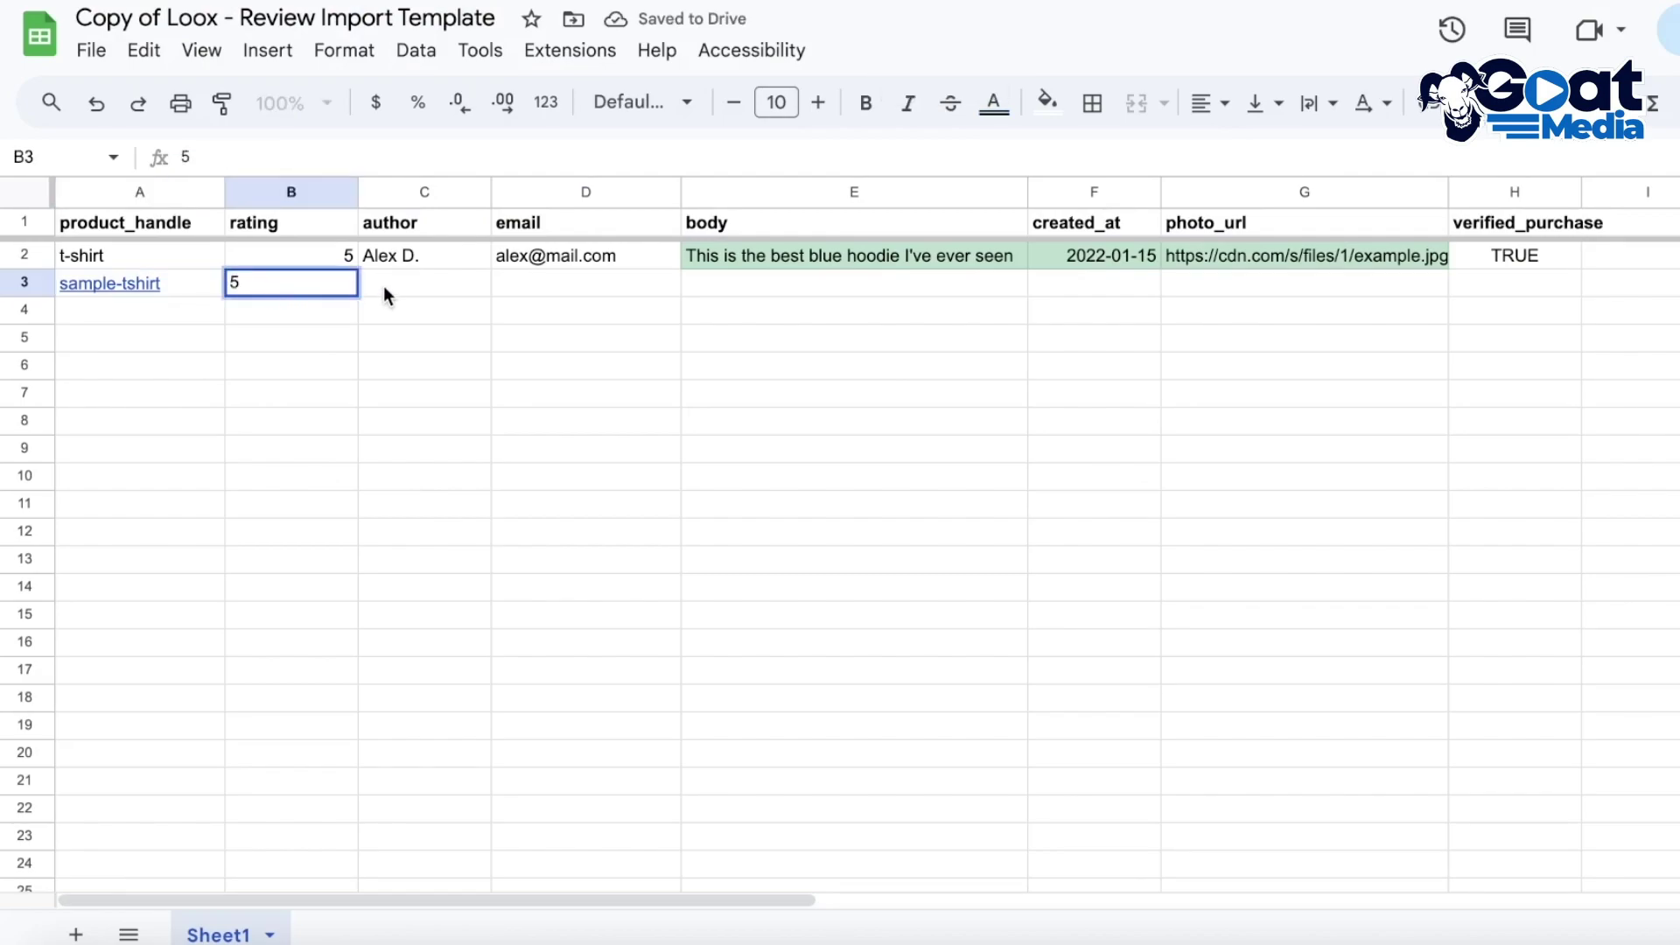
{"action": "left_click", "coordinate": [385, 286]}
{"action": "type", "text": "A"}
{"action": "key", "text": "BackSpace"}
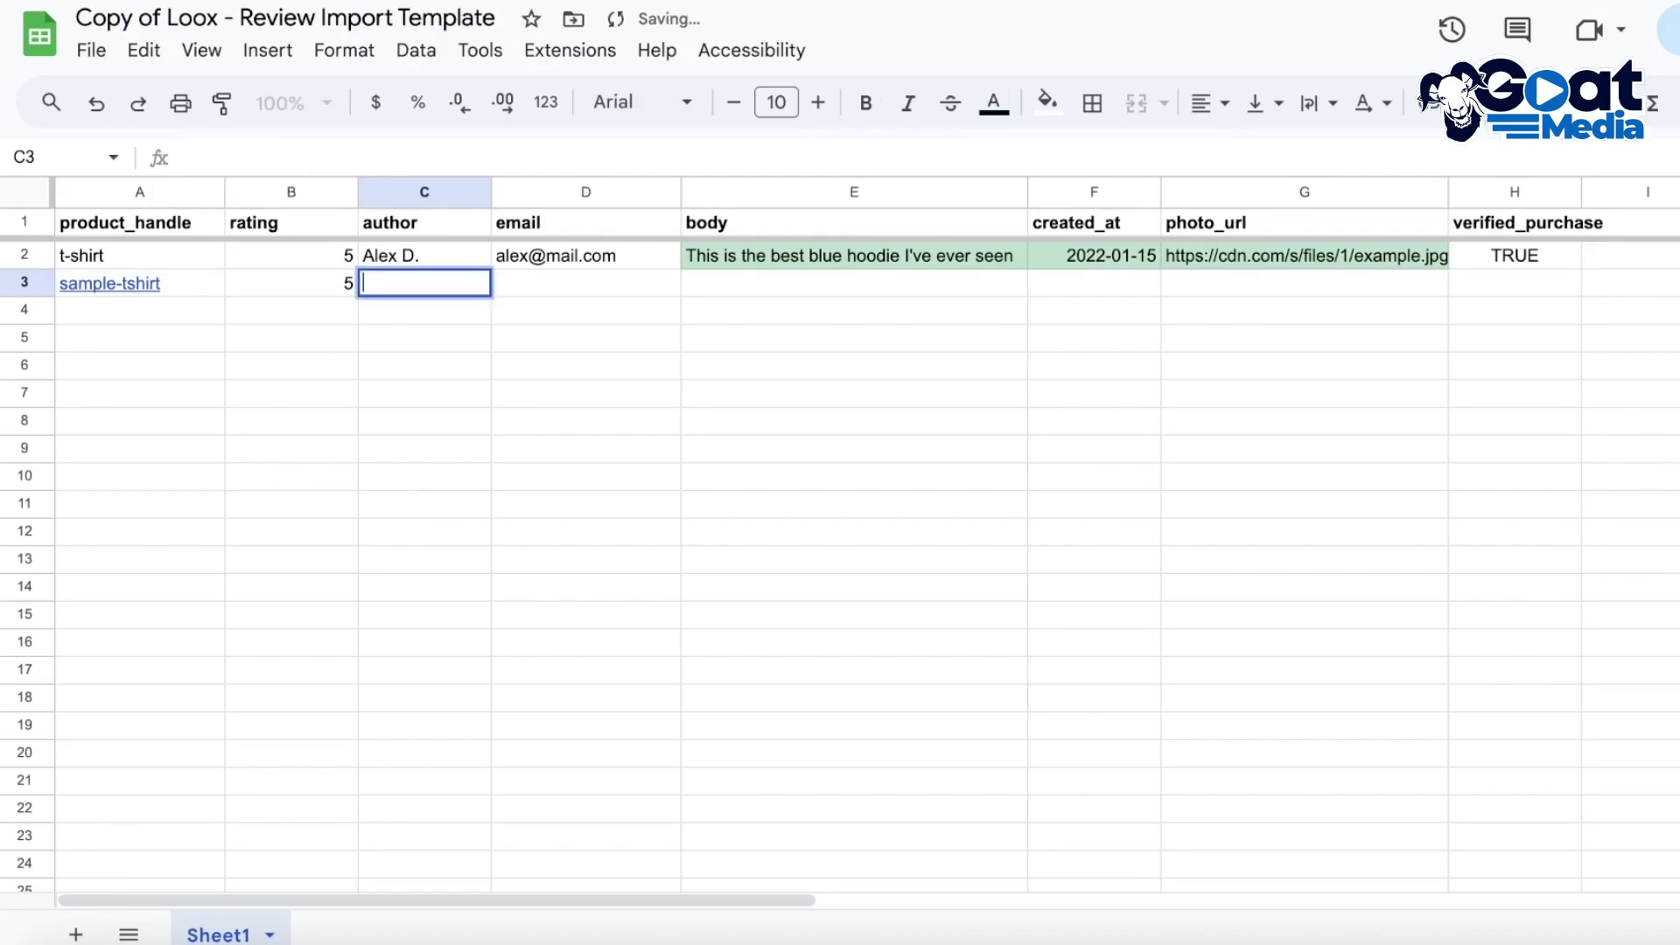
{"action": "type", "text": "Janet A"}
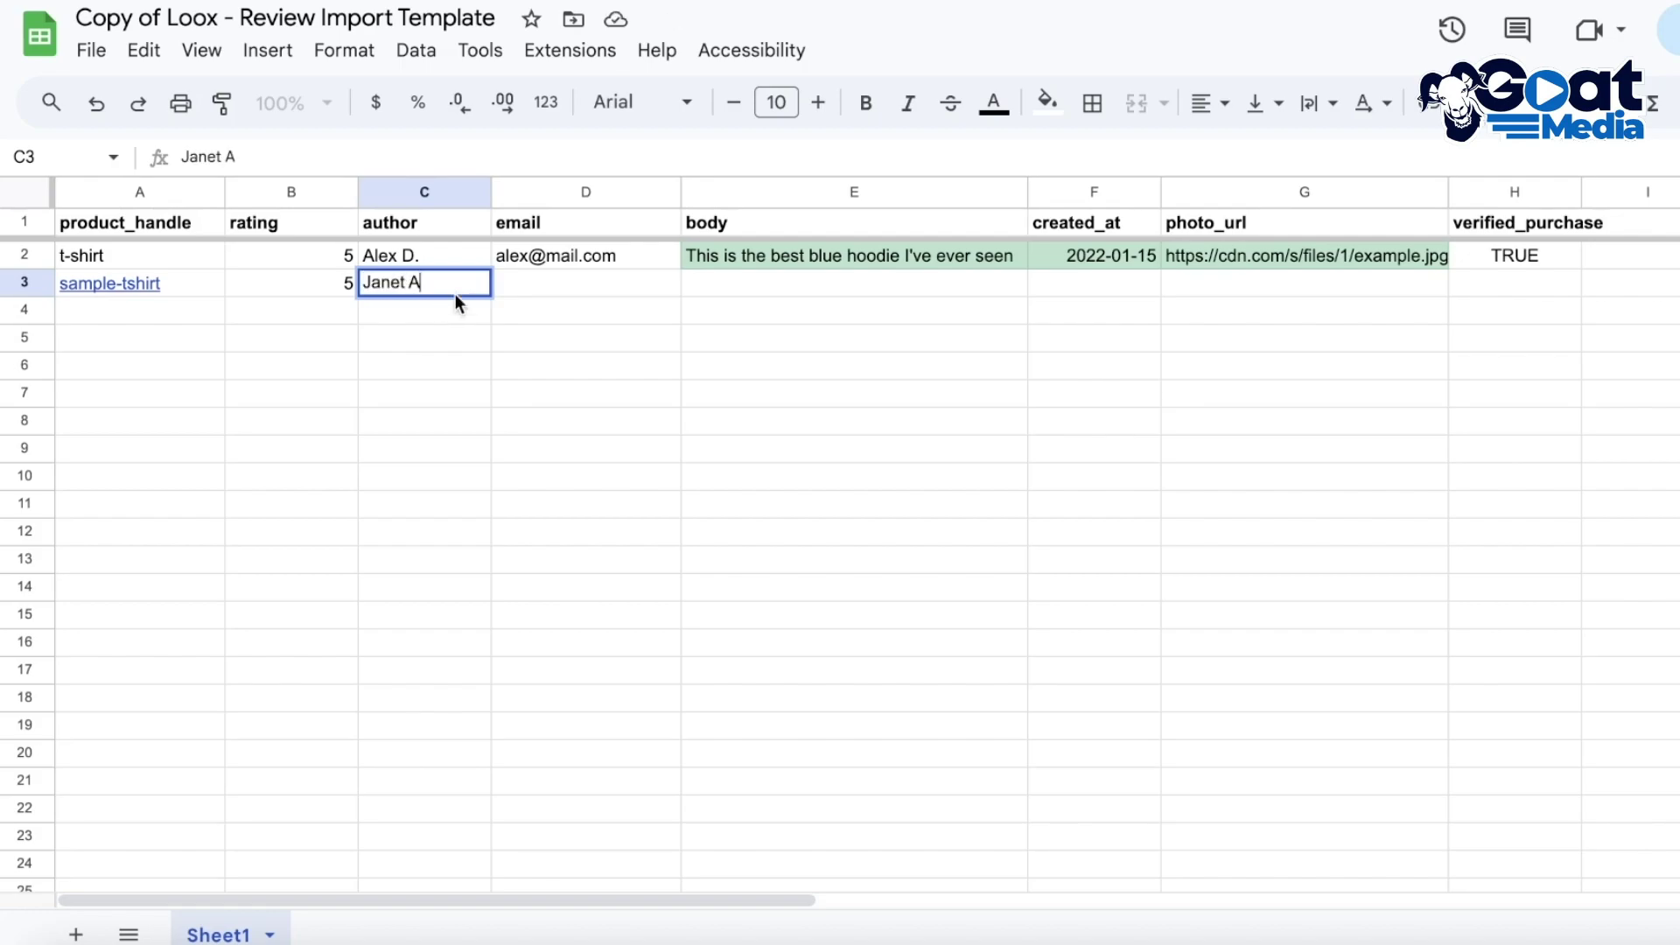
Add the reviewer's e-mail, body 'Smooth and soft, perfect for summer' and date 2023-08-13
{"action": "left_click", "coordinate": [554, 278]}
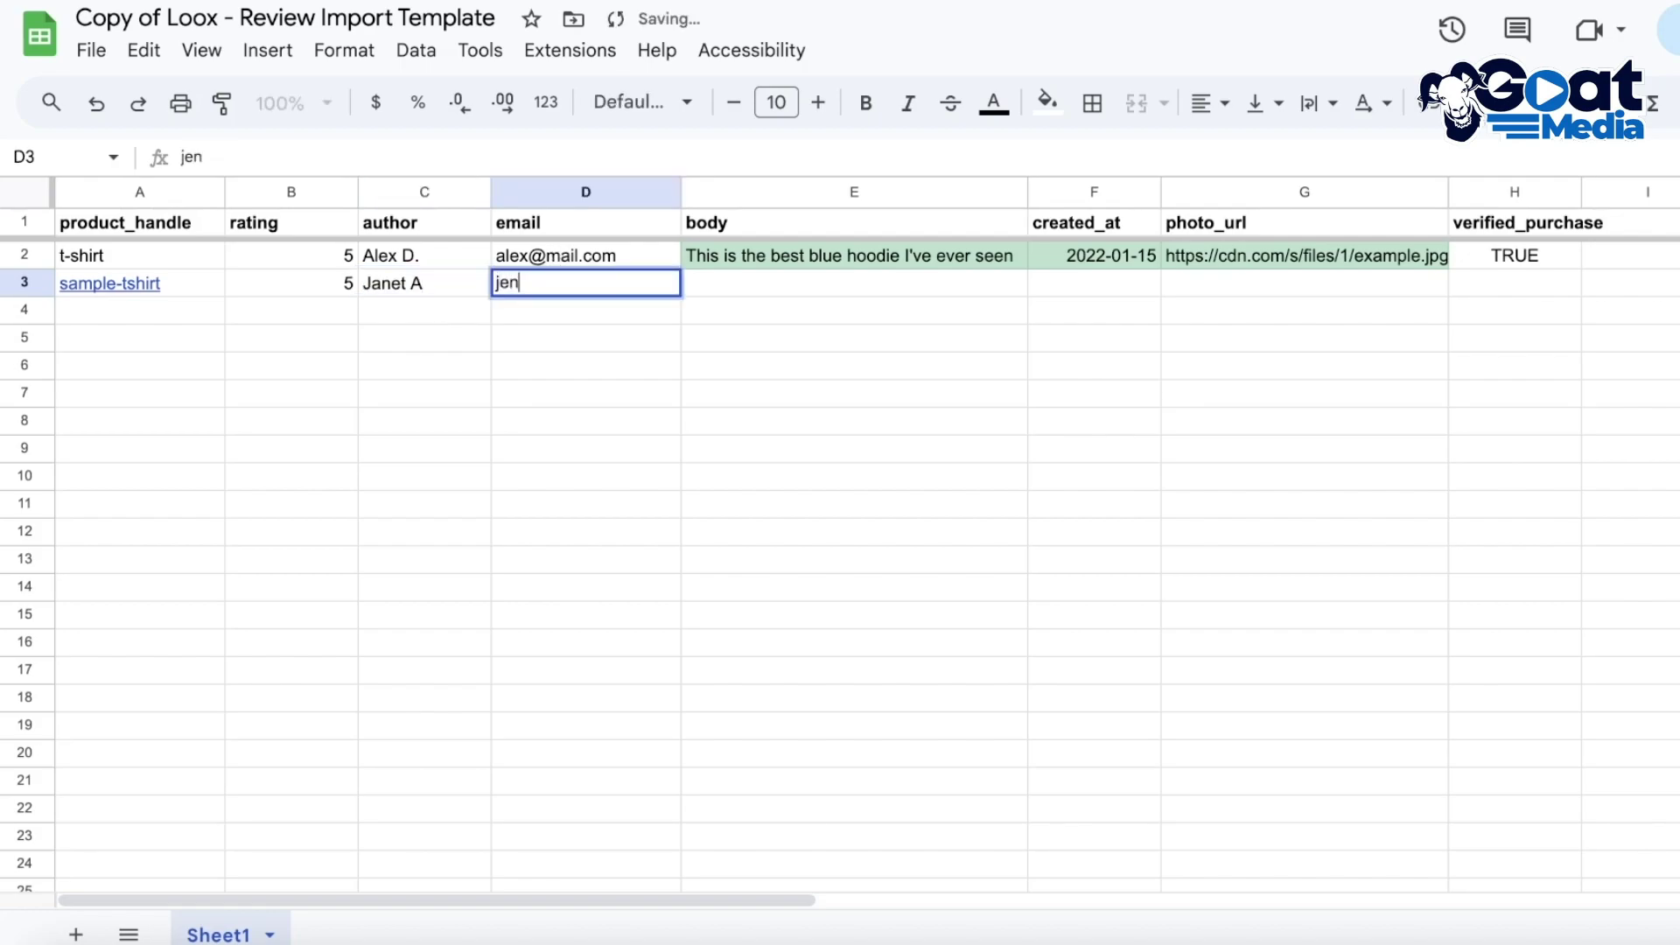
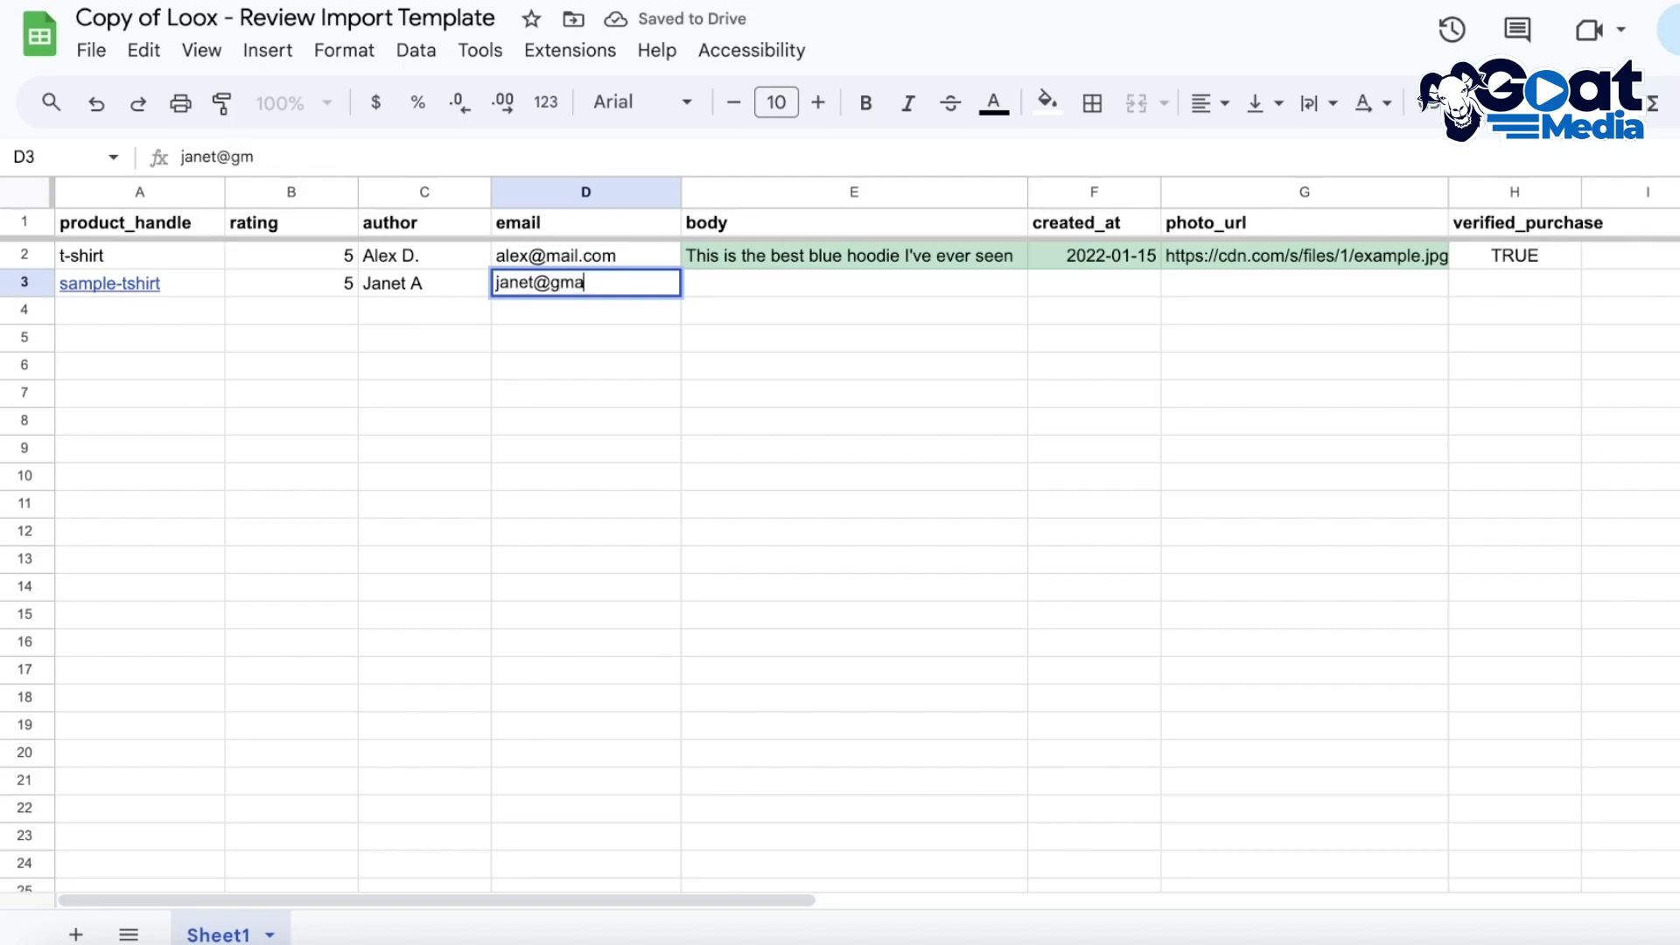
{"action": "left_click", "coordinate": [751, 285]}
{"action": "type", "text": "as"}
{"action": "key", "text": "BackSpace"}
{"action": "key", "text": "BackSpace"}
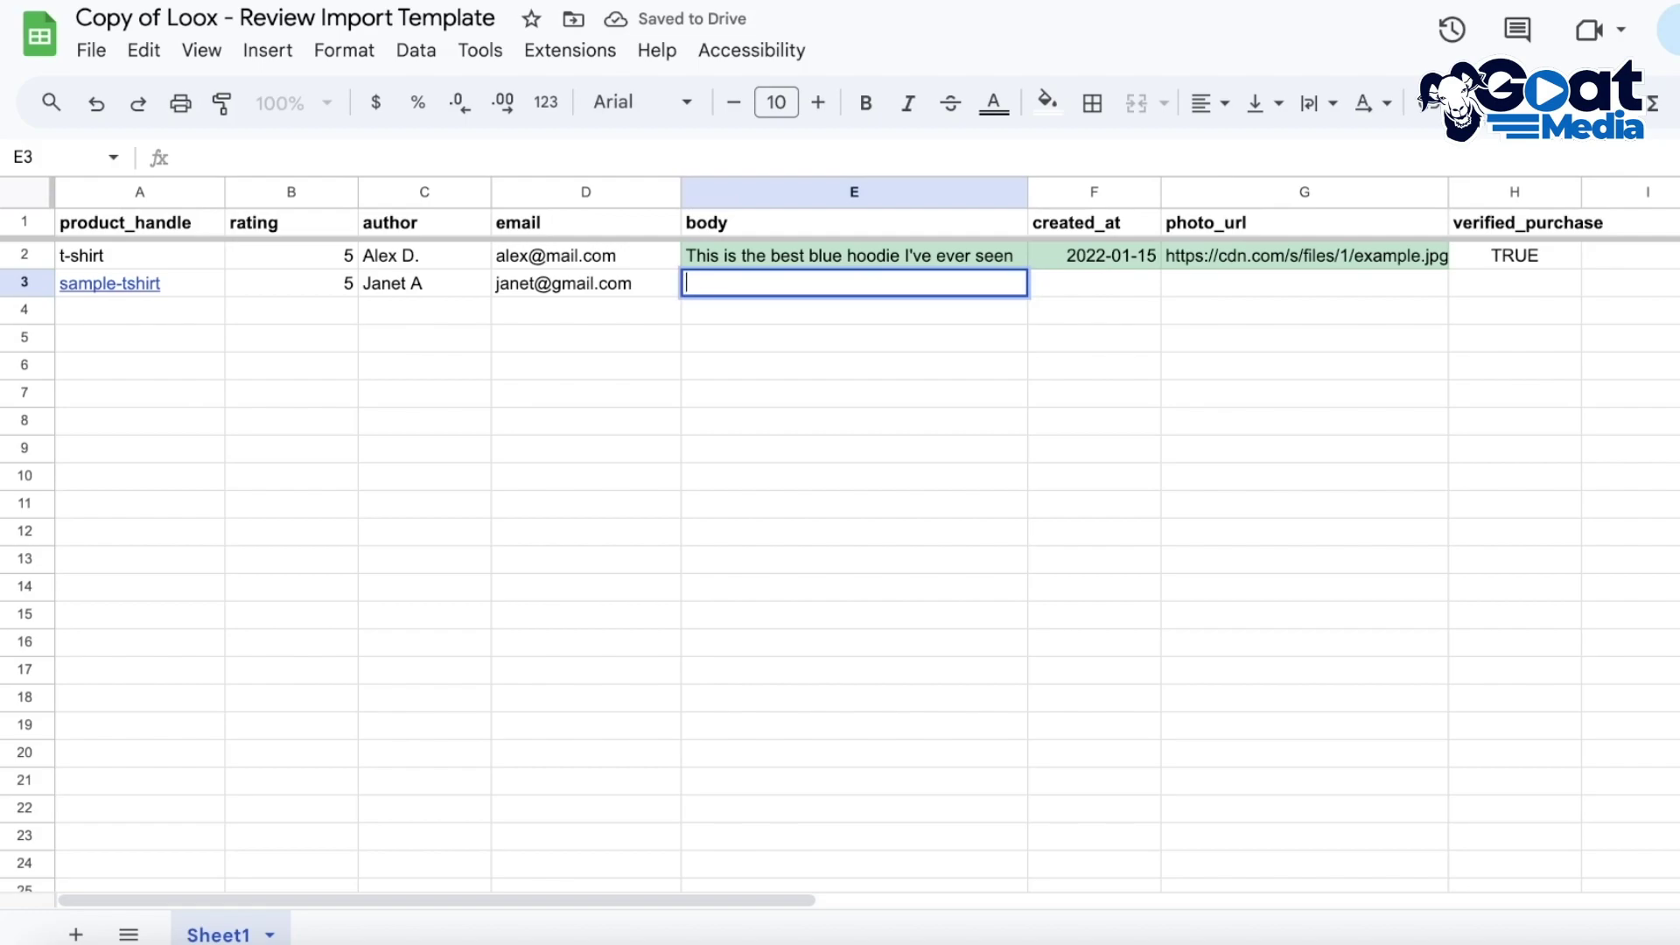
{"action": "type", "text": "A"}
{"action": "key", "text": "BackSpace"}
{"action": "type", "text": "Smooth and soft, perfect for summer"}
{"action": "left_click", "coordinate": [1138, 284]}
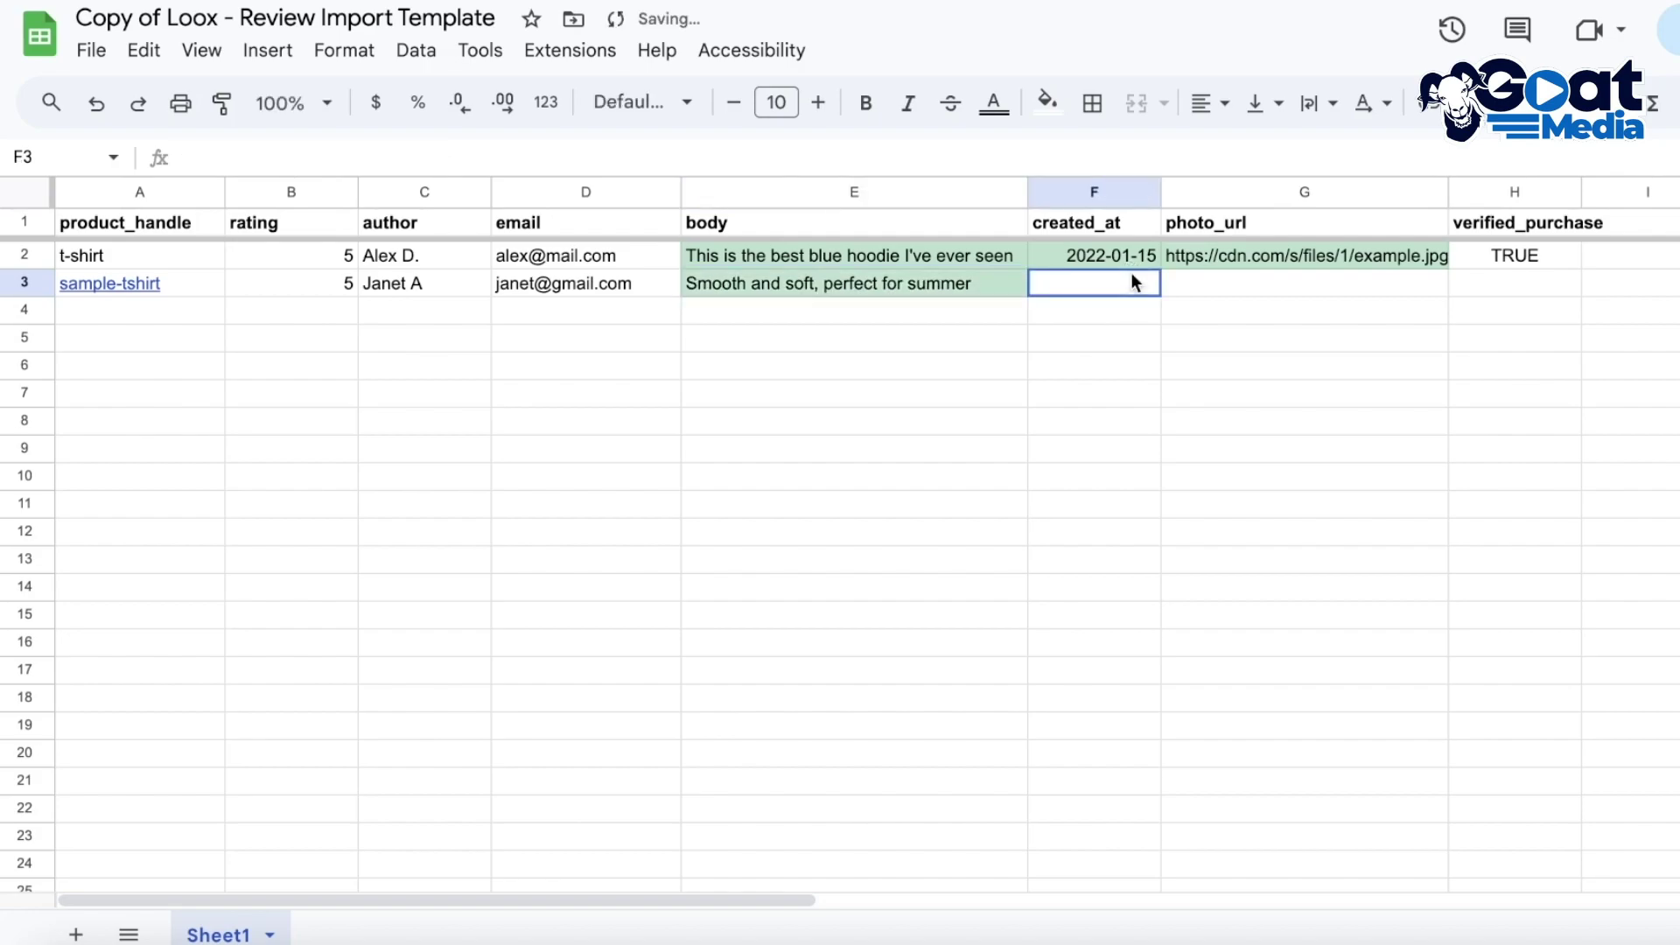
{"action": "type", "text": "2023-"}
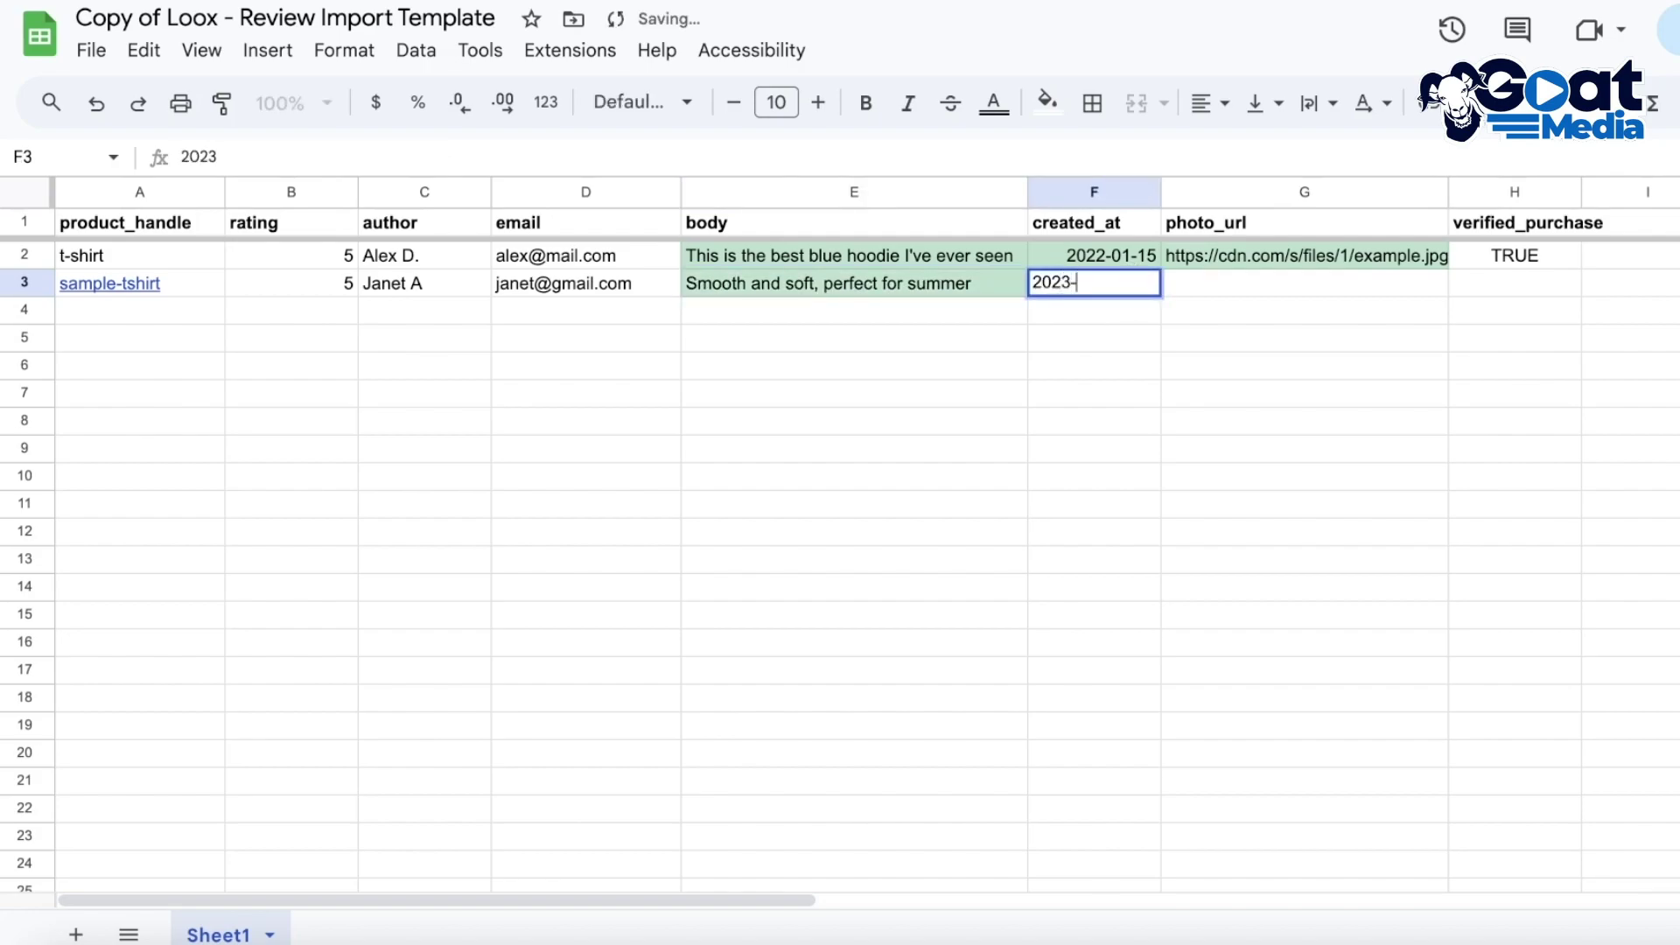
{"action": "type", "text": "08-13"}
{"action": "left_click", "coordinate": [1356, 287]}
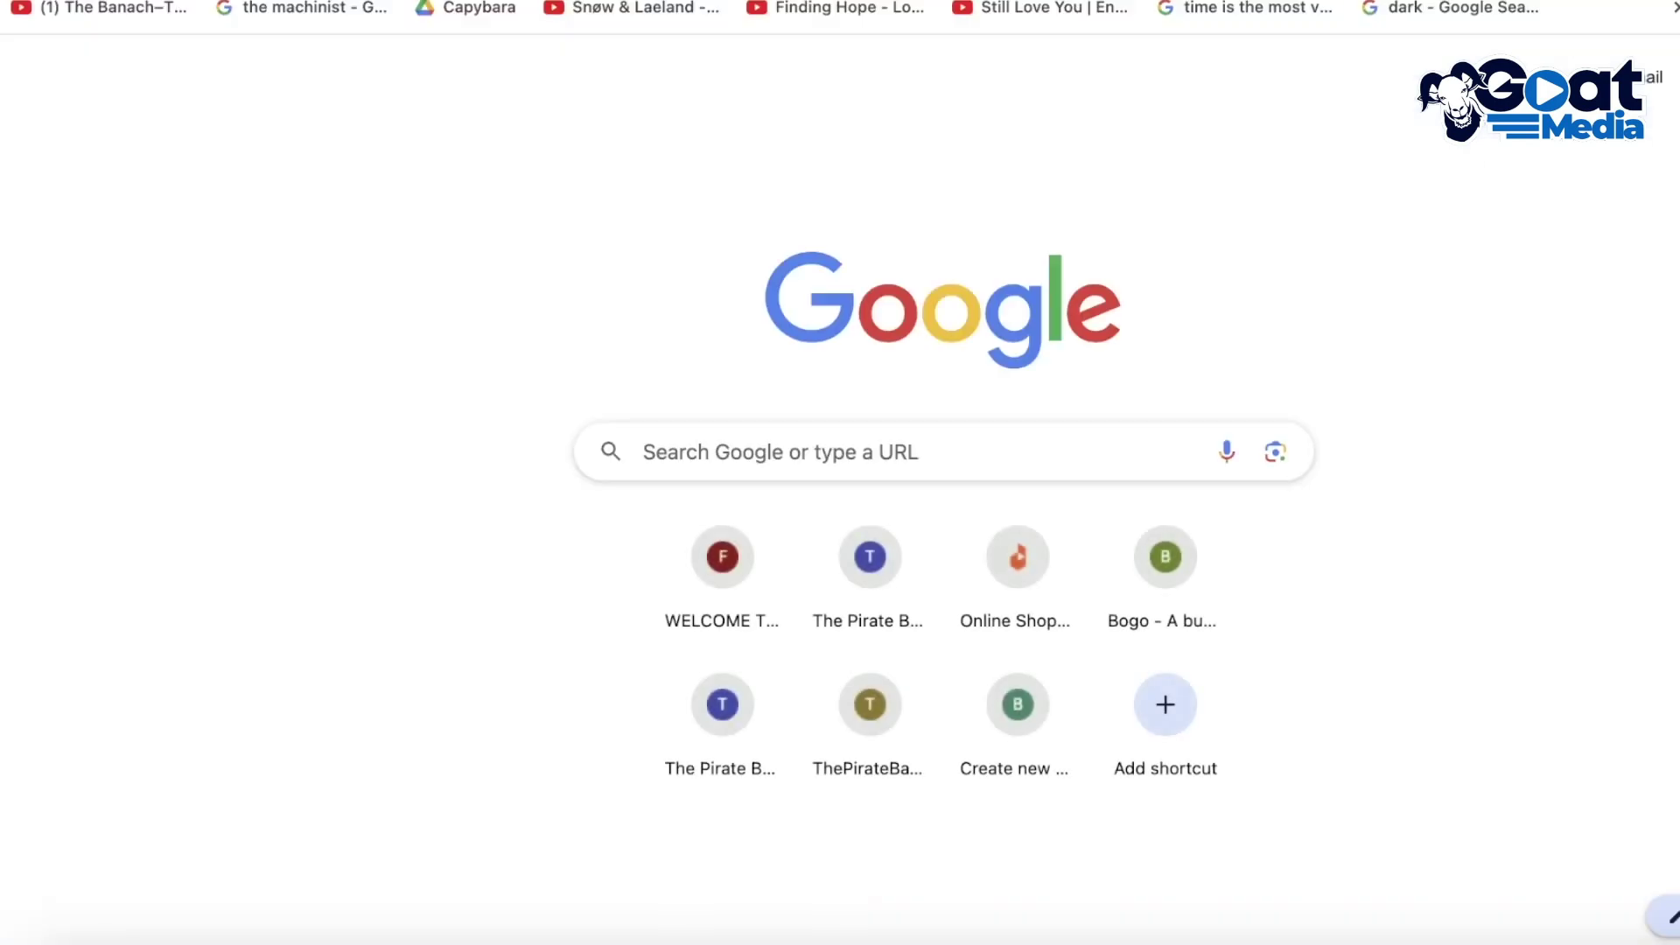
{"action": "type", "text": "vect"}
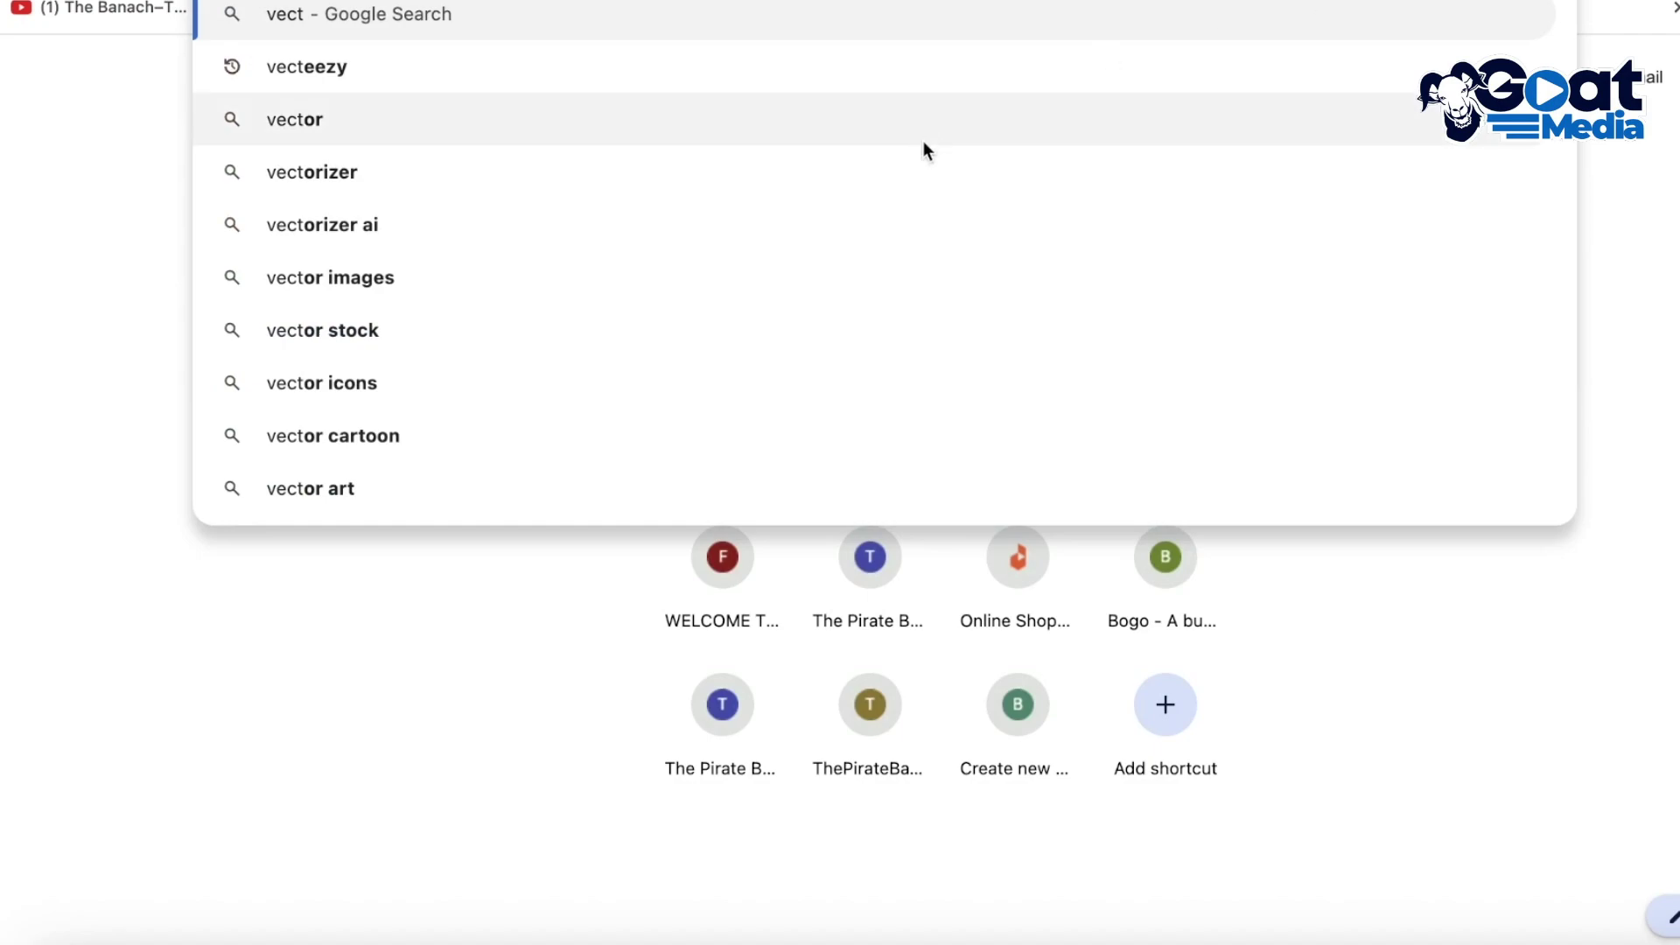
Find the Vecteezy site through Google and start an Images search for 'tshirts'
{"action": "left_click", "coordinate": [922, 71]}
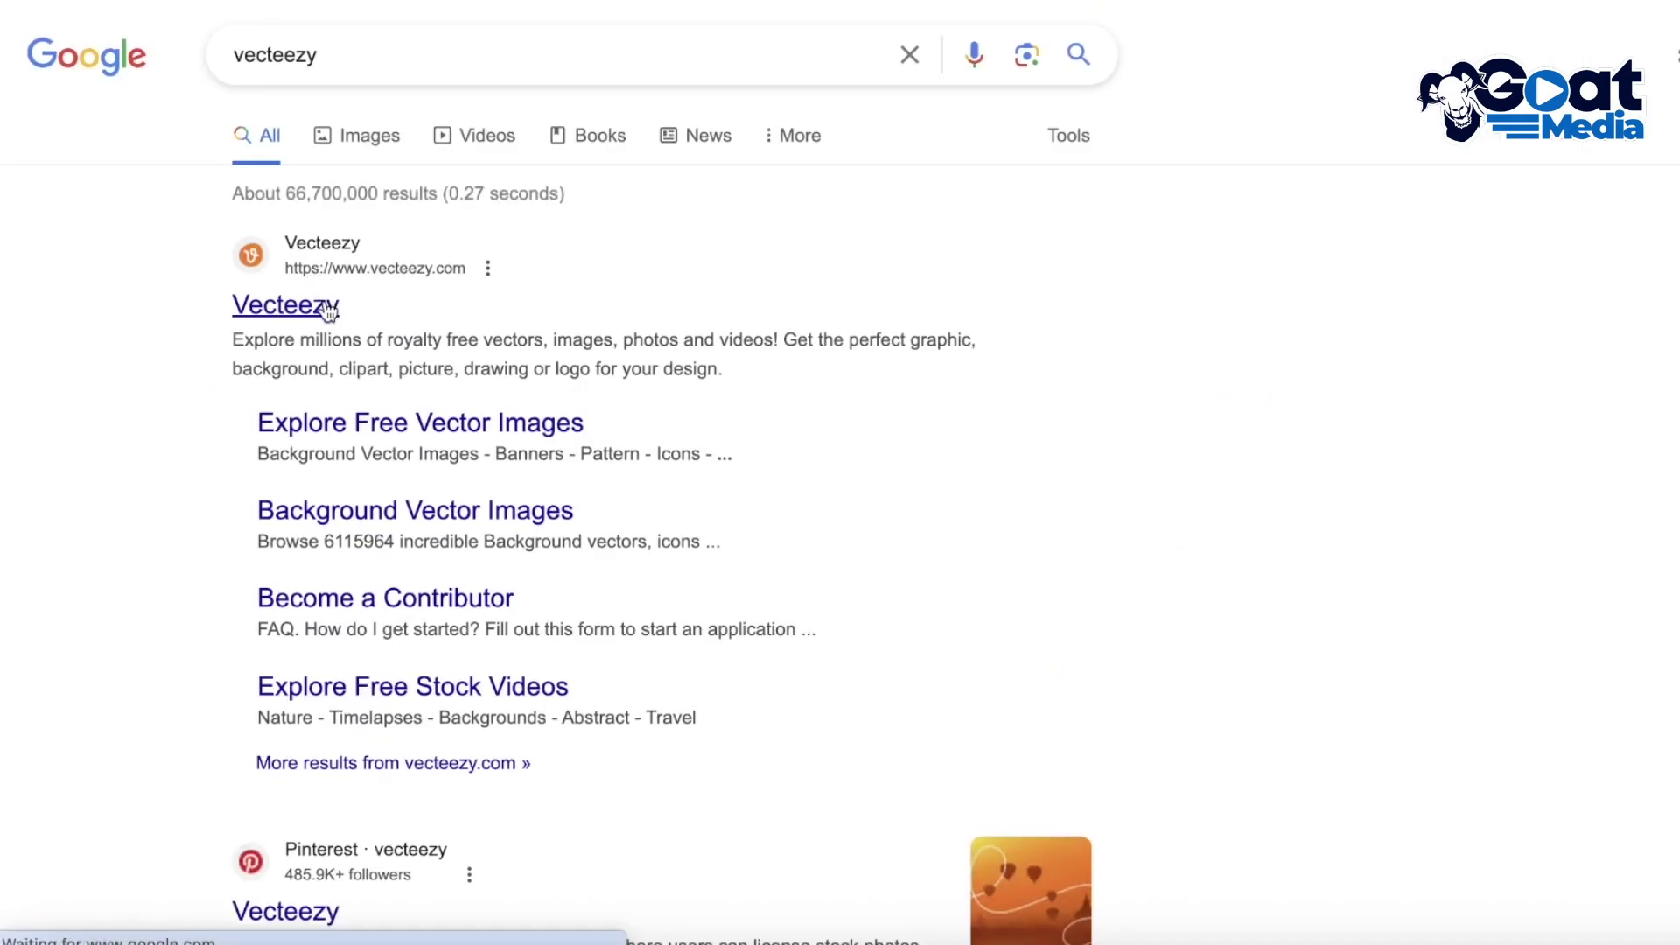
{"action": "left_click", "coordinate": [322, 304]}
{"action": "scroll", "coordinate": [413, 322], "scroll_direction": "down", "scroll_amount": 10}
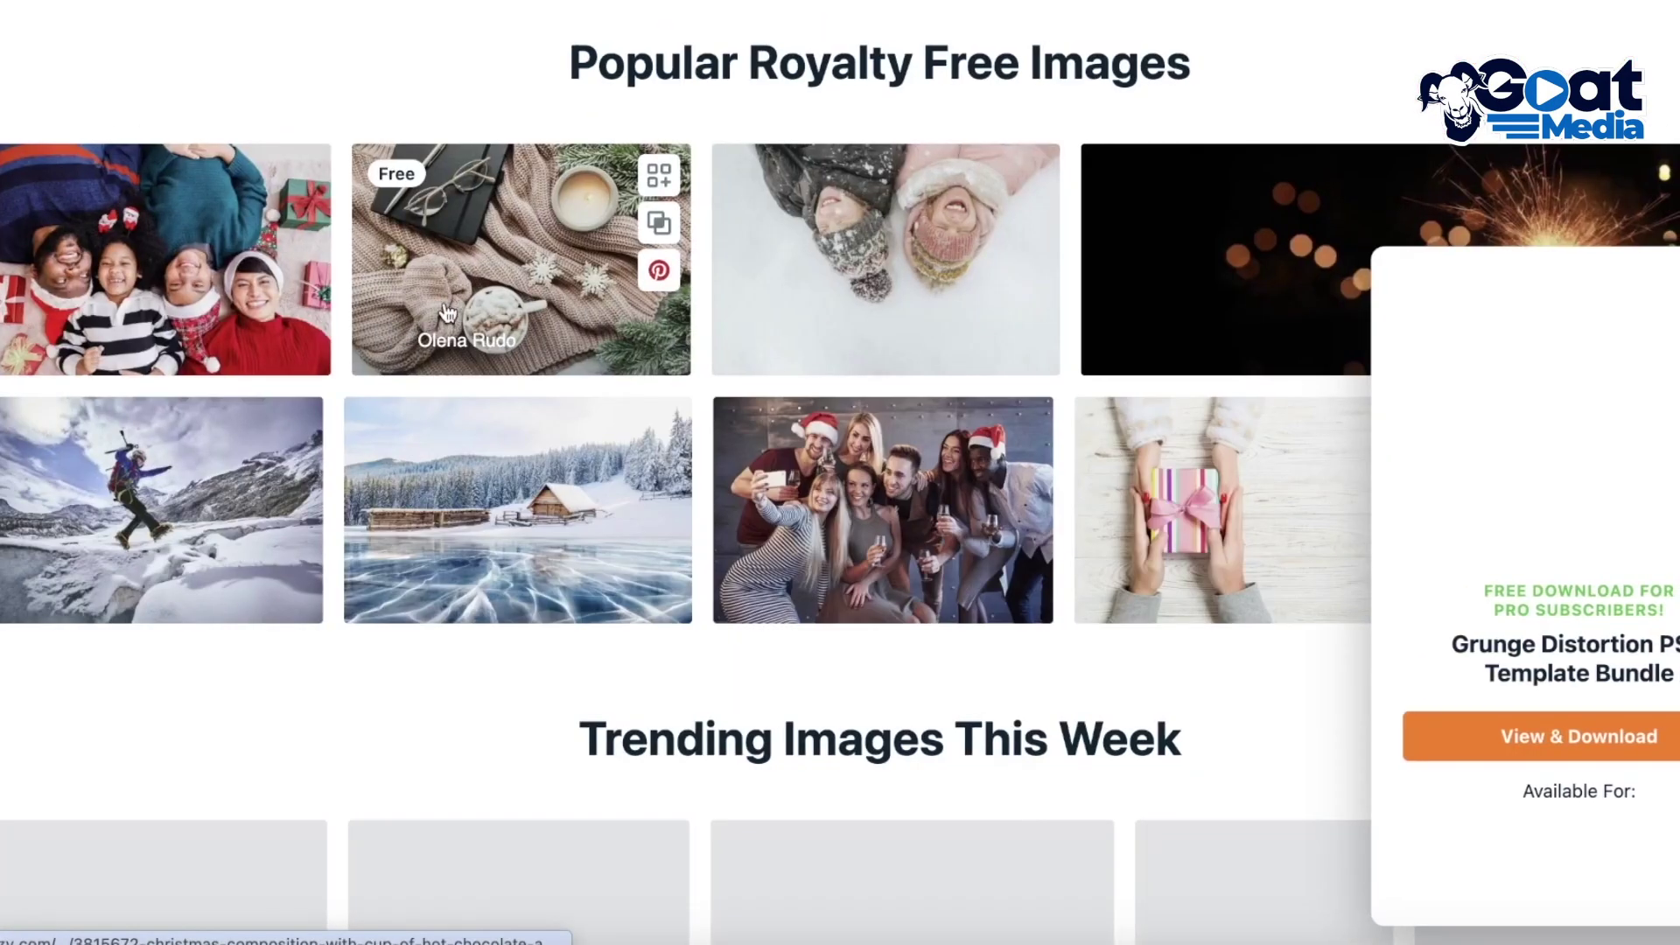
{"action": "scroll", "coordinate": [525, 368], "scroll_direction": "down", "scroll_amount": 1}
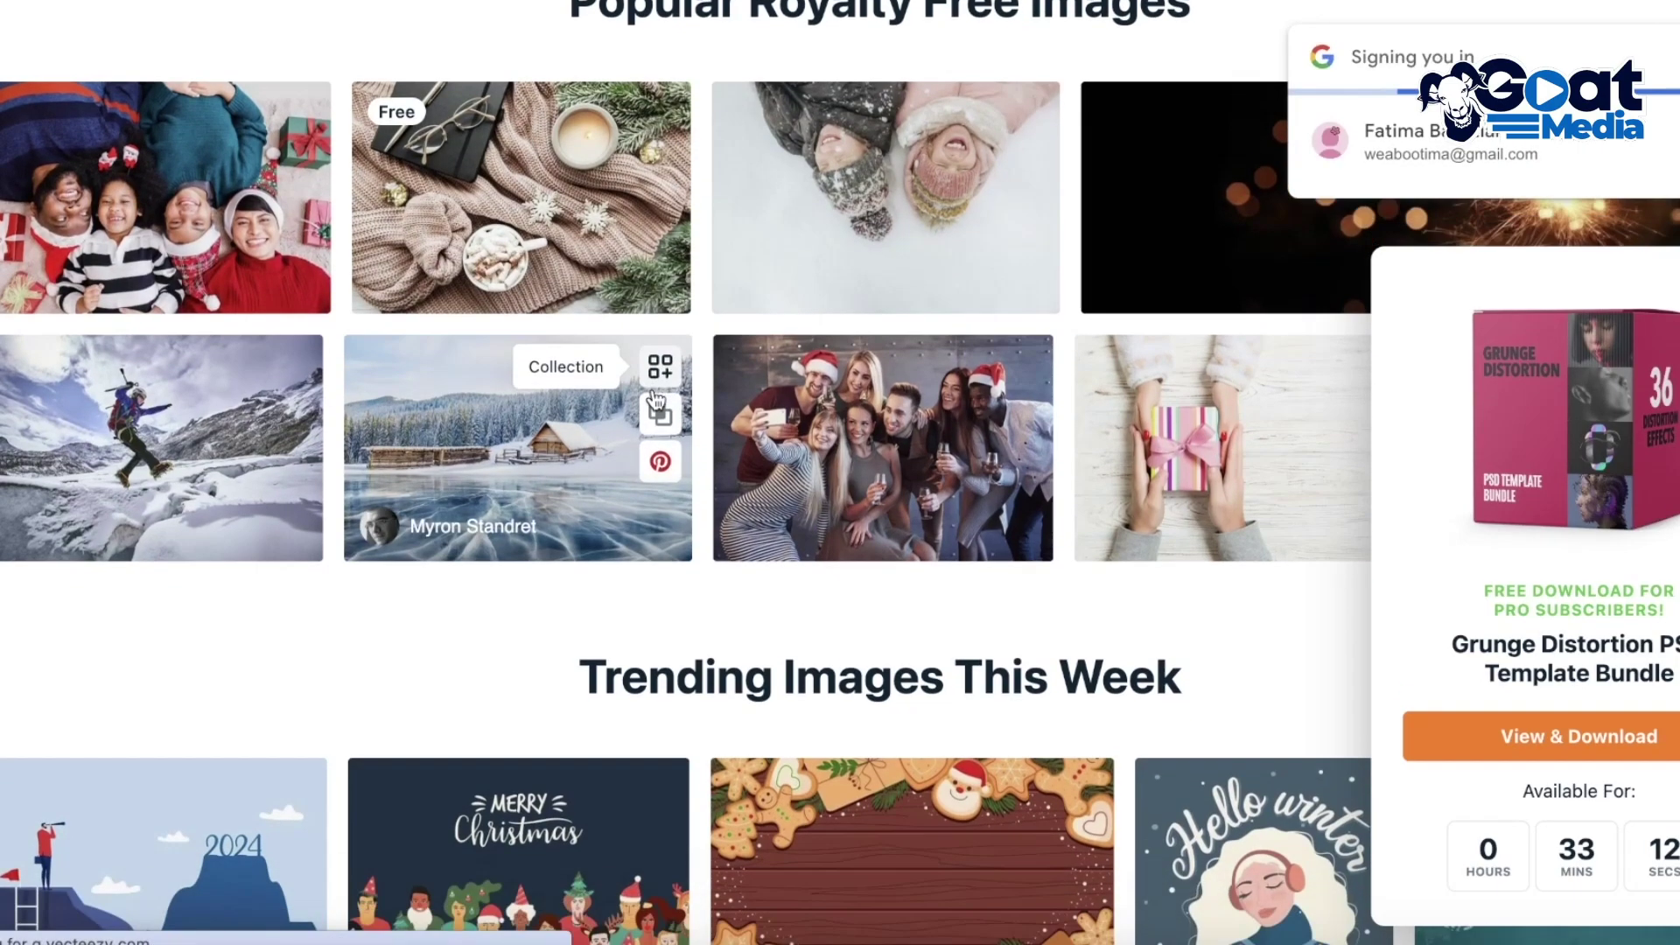
{"action": "scroll", "coordinate": [796, 243], "scroll_direction": "up", "scroll_amount": 15}
{"action": "left_click", "coordinate": [704, 461]}
{"action": "left_click", "coordinate": [385, 477]}
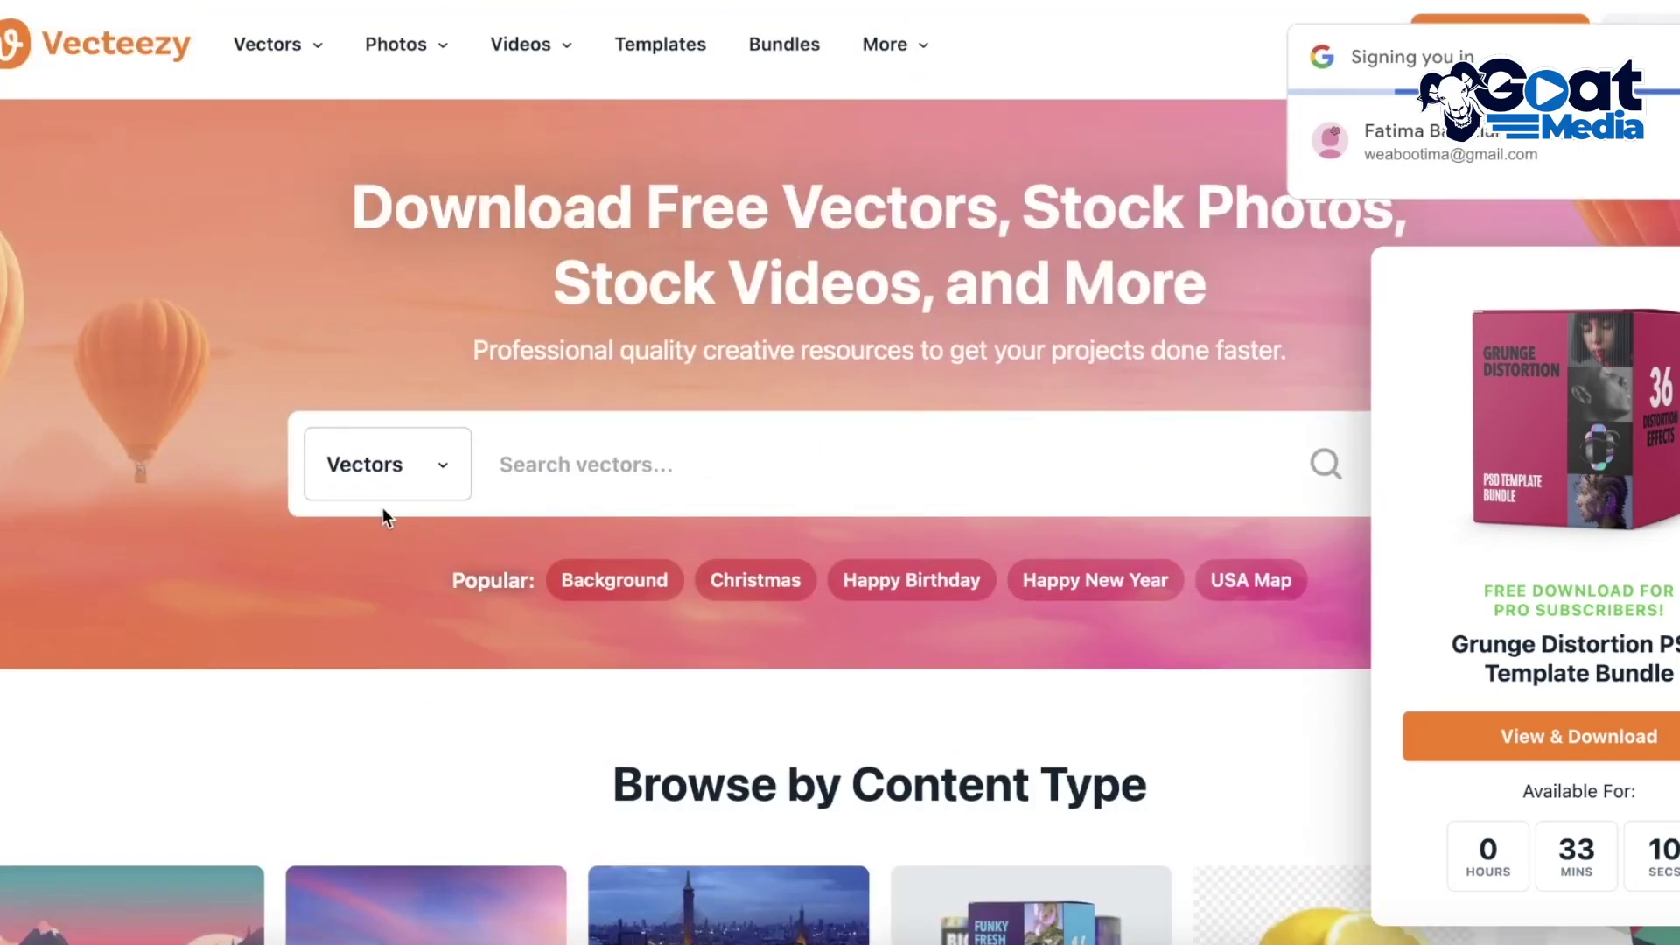
{"action": "left_click", "coordinate": [377, 517]}
{"action": "type", "text": "tshirts"}
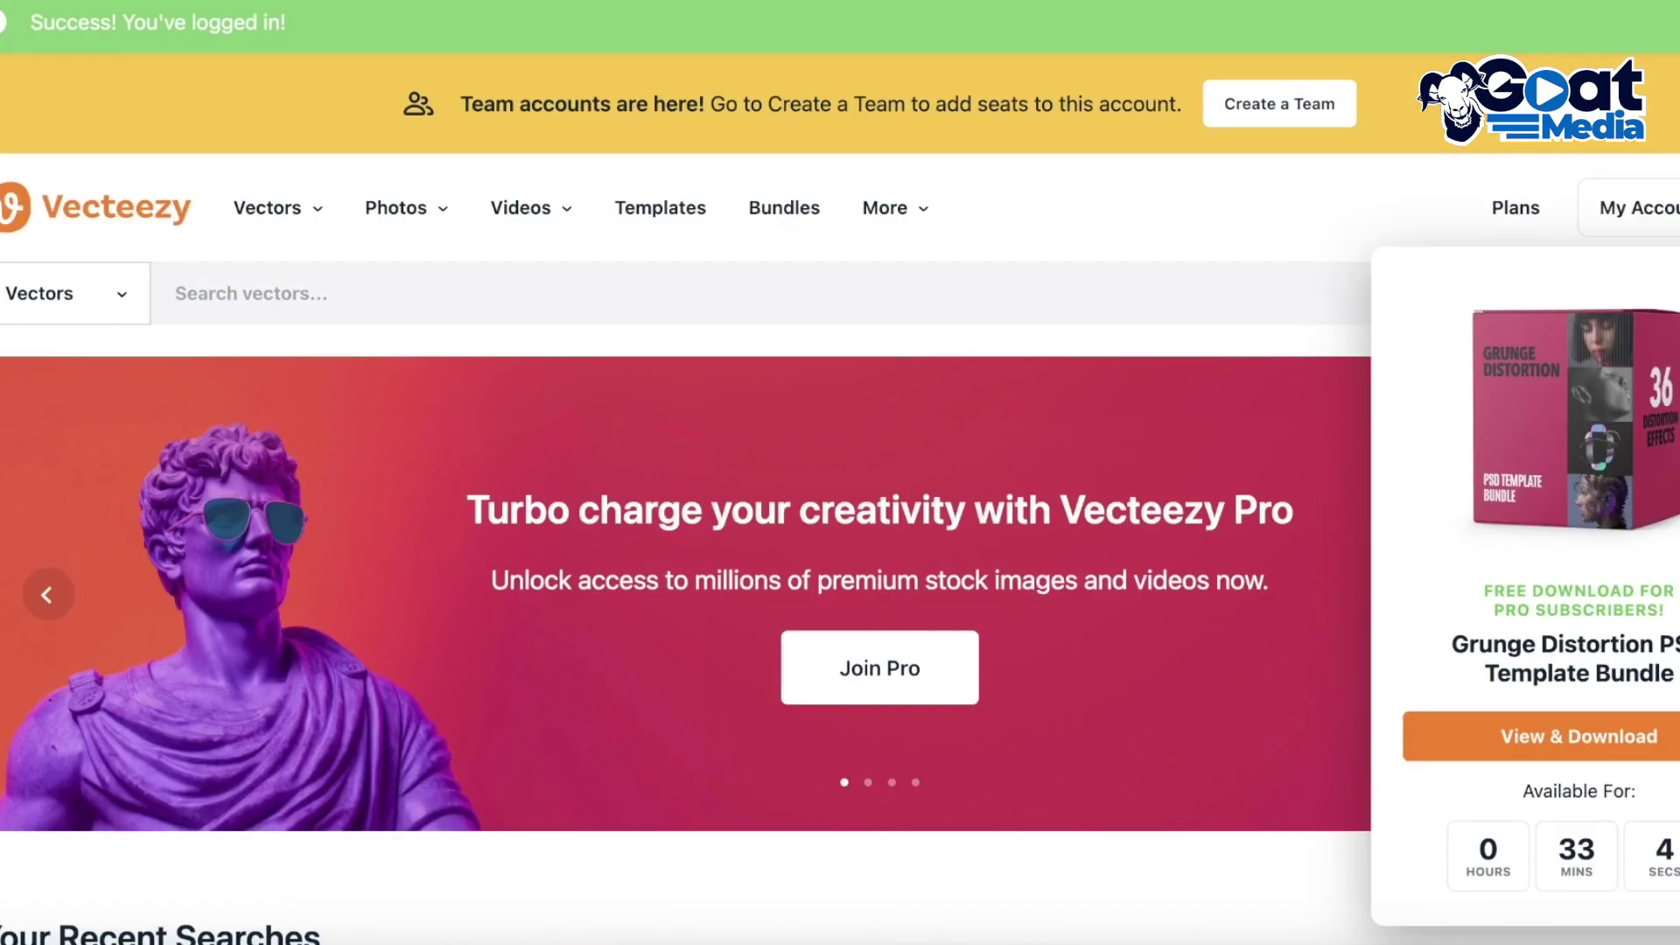
Rerun the Vecteezy Images search for 'tshirt', then search Google for tshirt
{"action": "scroll", "coordinate": [1187, 364], "scroll_direction": "down", "scroll_amount": 20}
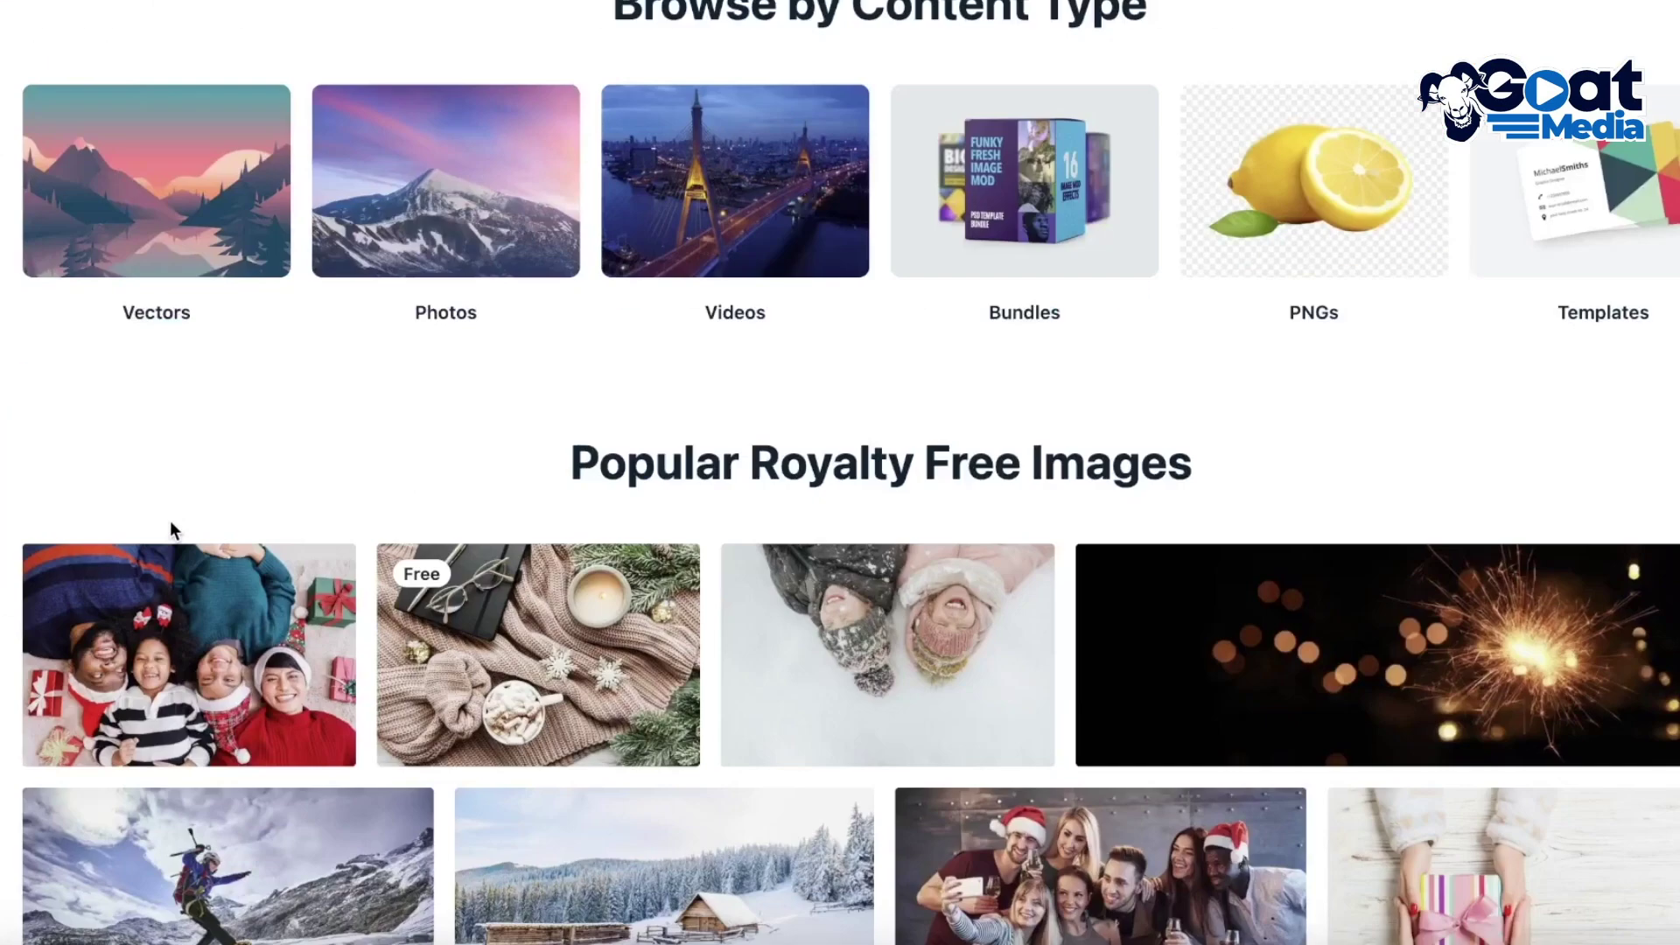
{"action": "scroll", "coordinate": [473, 512], "scroll_direction": "up", "scroll_amount": 6}
{"action": "scroll", "coordinate": [486, 498], "scroll_direction": "up", "scroll_amount": 10}
{"action": "scroll", "coordinate": [646, 405], "scroll_direction": "down", "scroll_amount": 3}
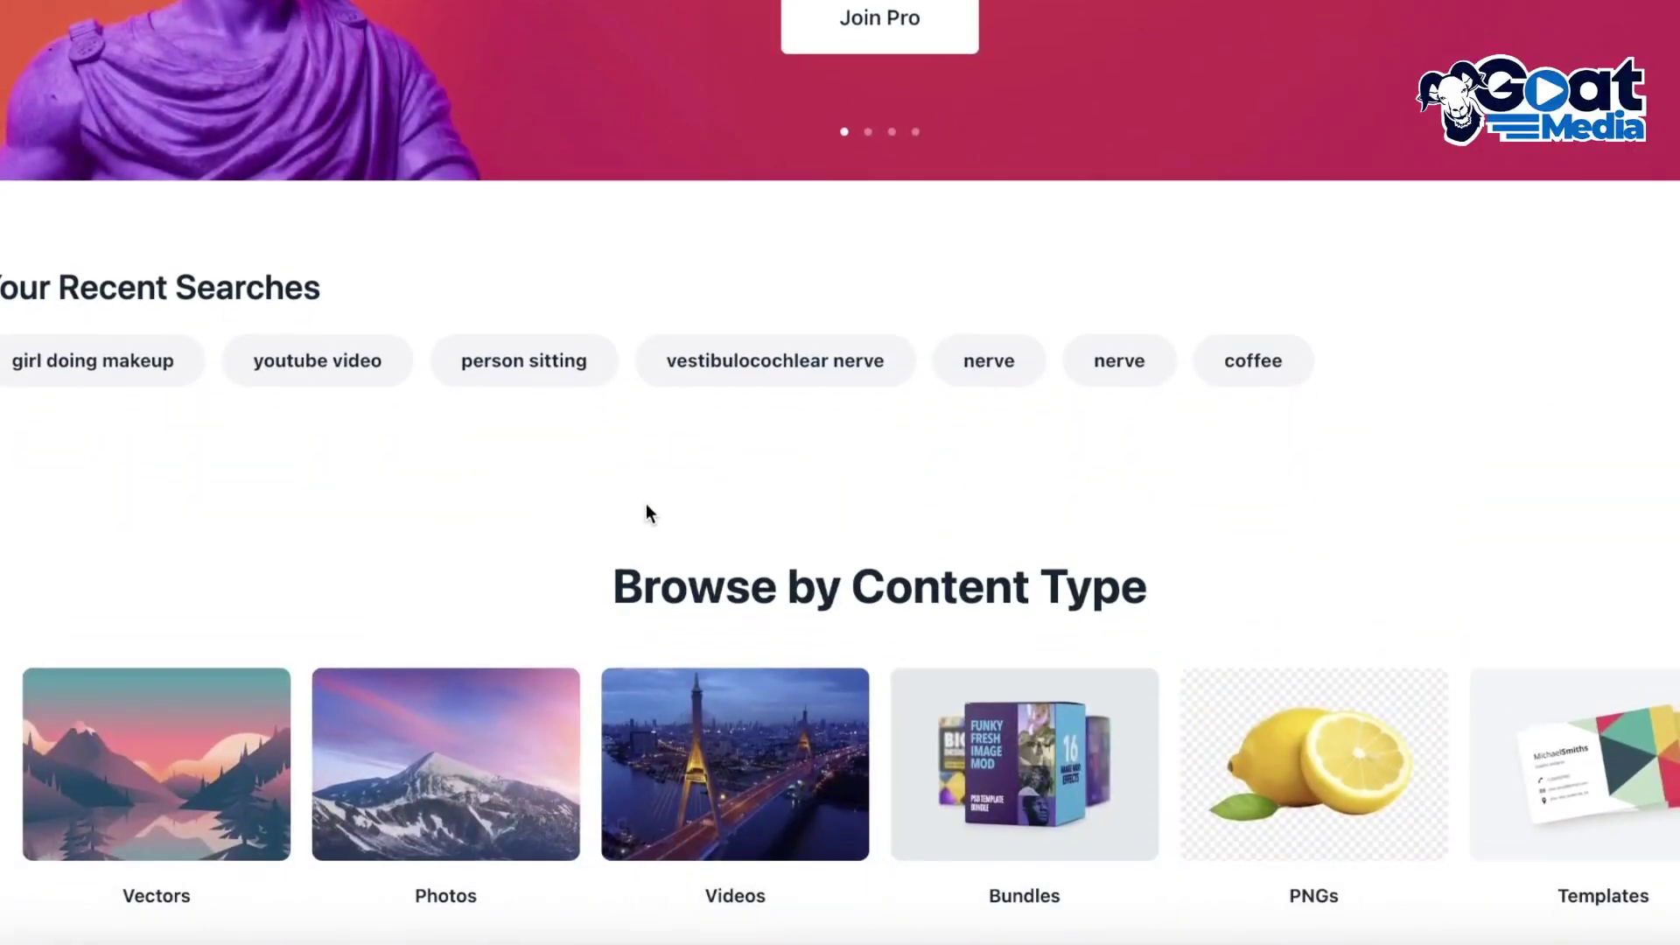
{"action": "scroll", "coordinate": [656, 437], "scroll_direction": "up", "scroll_amount": 9}
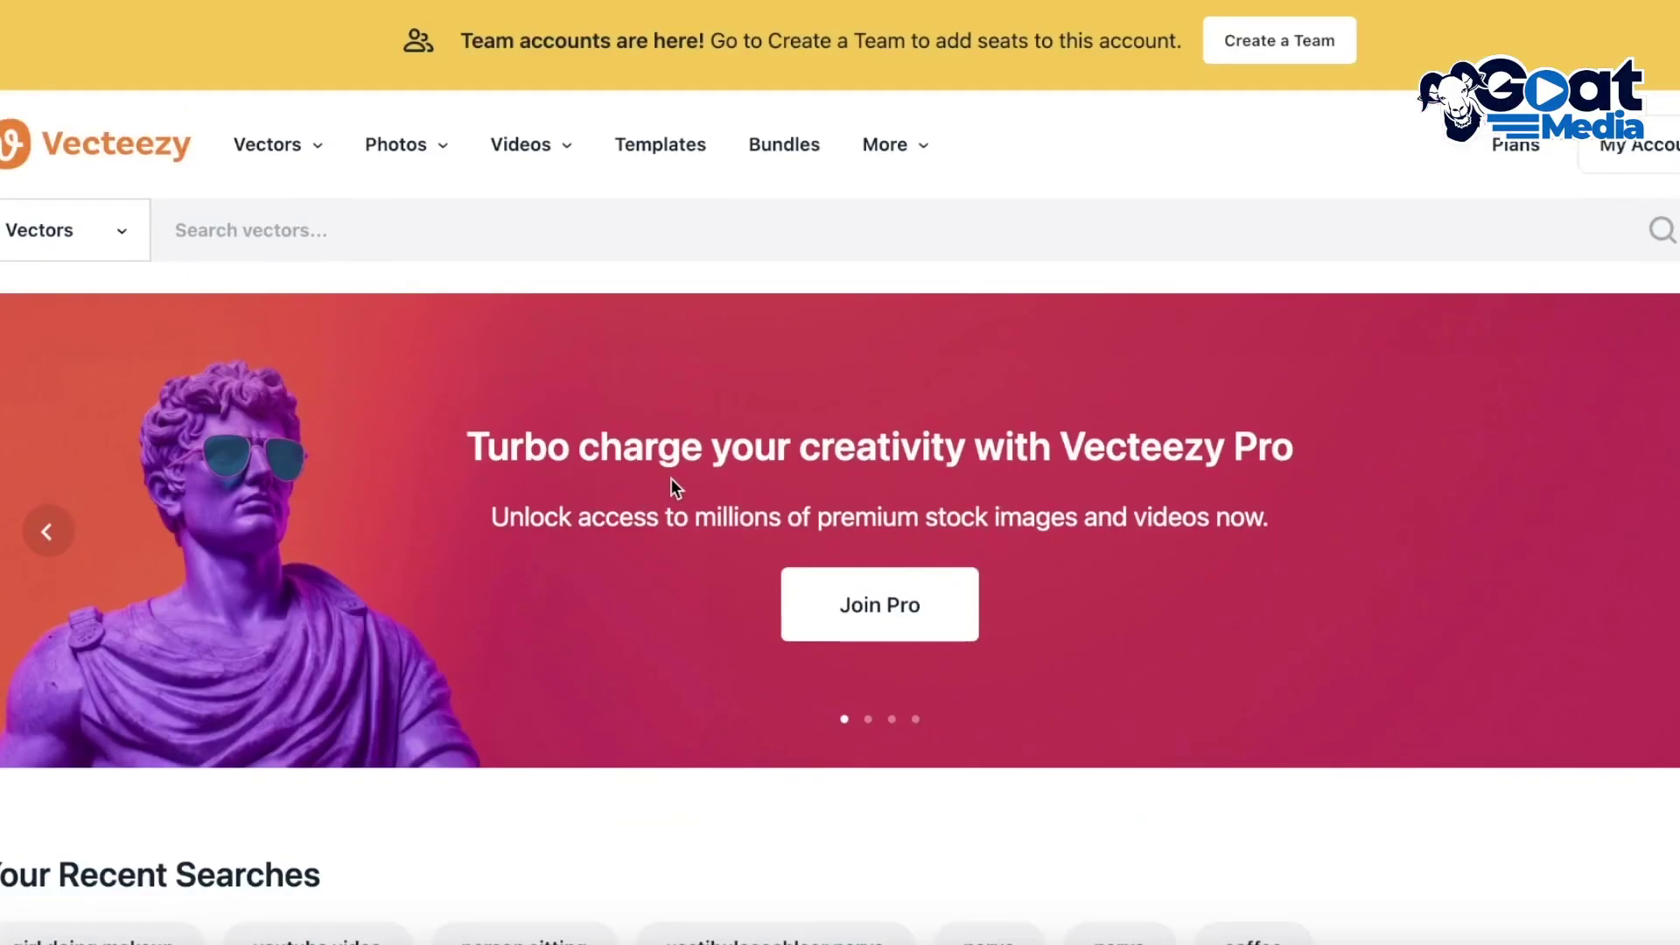
{"action": "left_click", "coordinate": [66, 232]}
{"action": "left_click", "coordinate": [53, 276]}
{"action": "type", "text": "tshirt"}
{"action": "key", "text": "Return"}
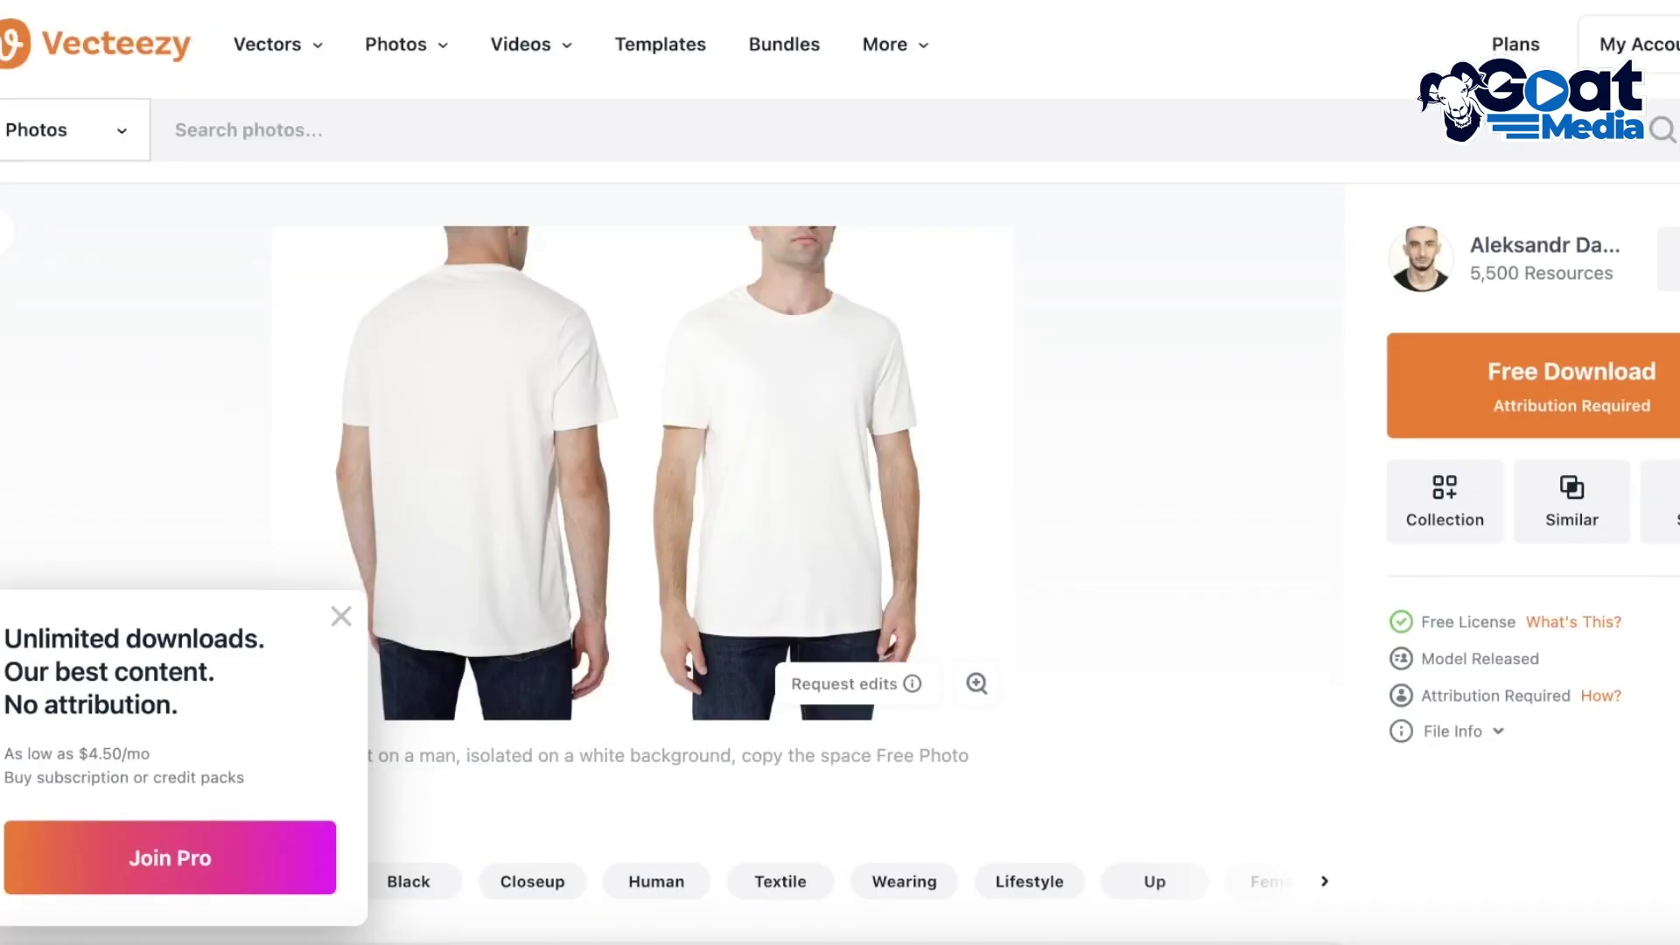
{"action": "type", "text": "tshirt"}
{"action": "key", "text": "Return"}
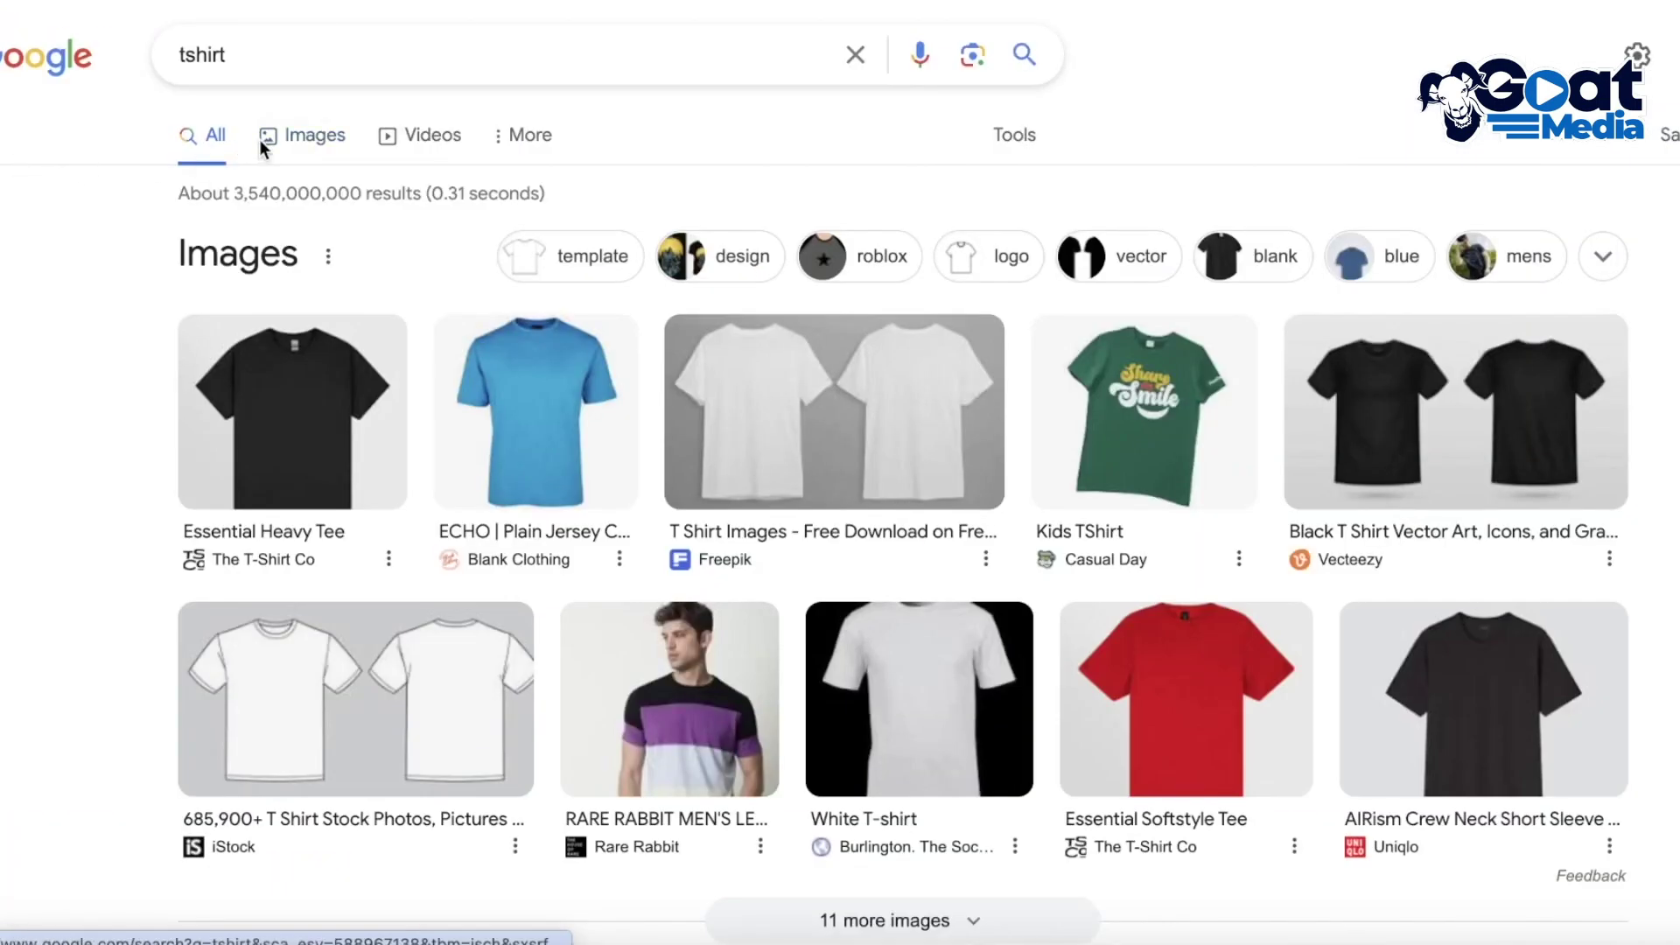
Show Google Images for tshirt and preview the black Essential Heavy Tee from The T-Shirt Co
{"action": "left_click", "coordinate": [260, 140]}
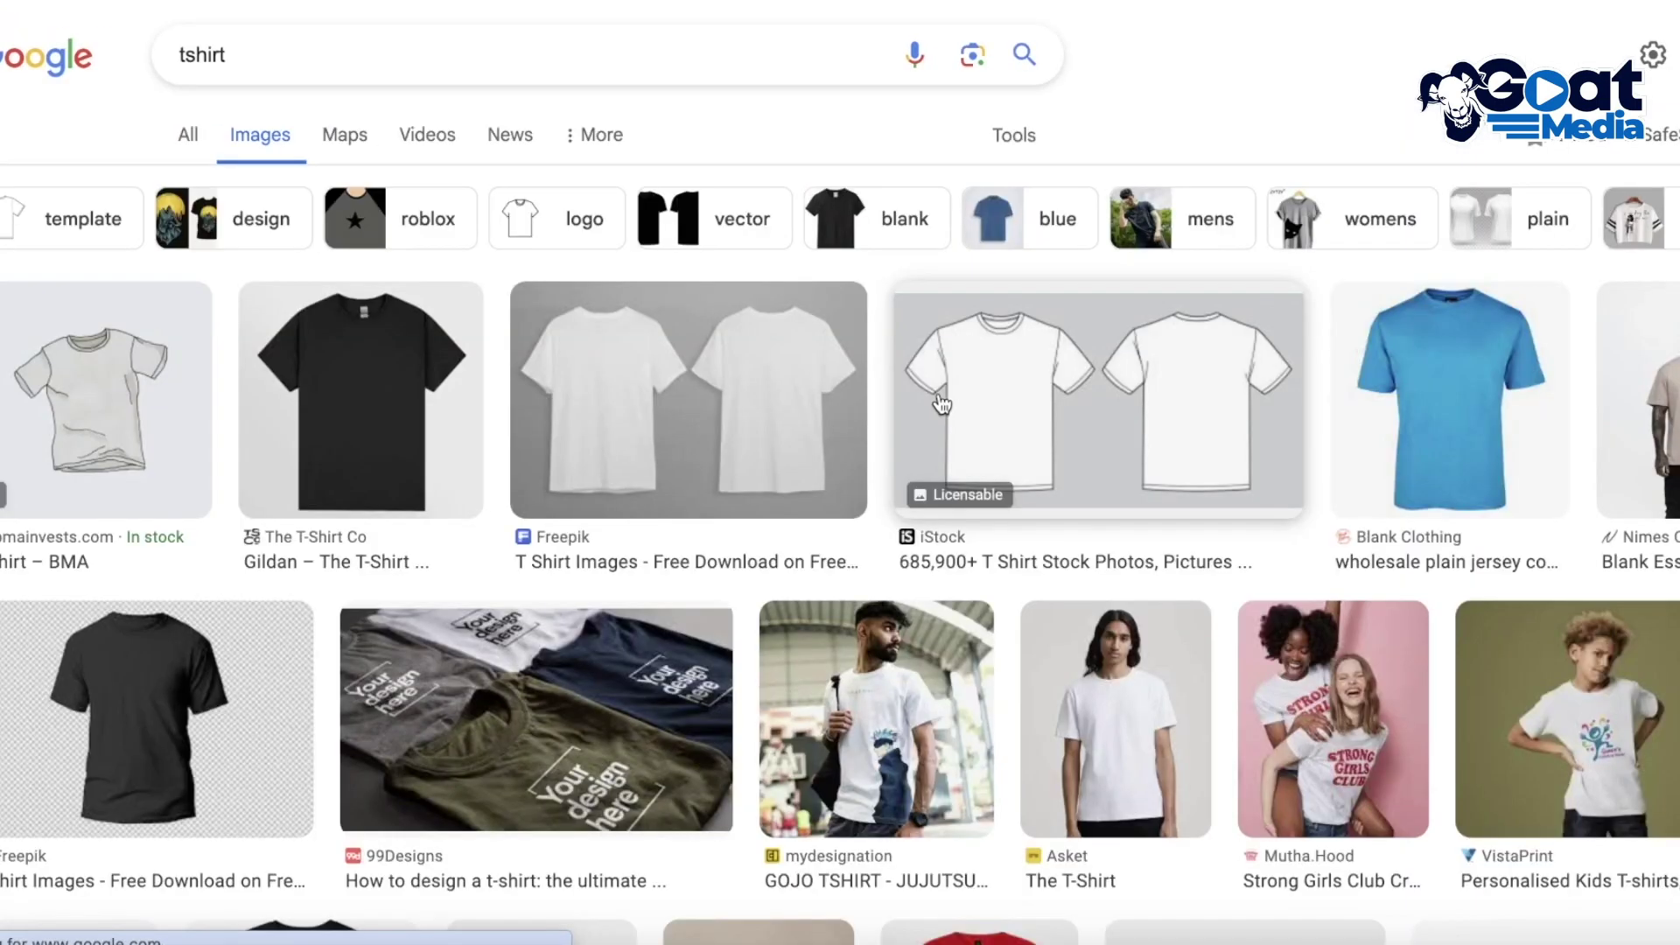
{"action": "left_click", "coordinate": [443, 405]}
{"action": "right_click", "coordinate": [1113, 350]}
{"action": "right_click", "coordinate": [1361, 339]}
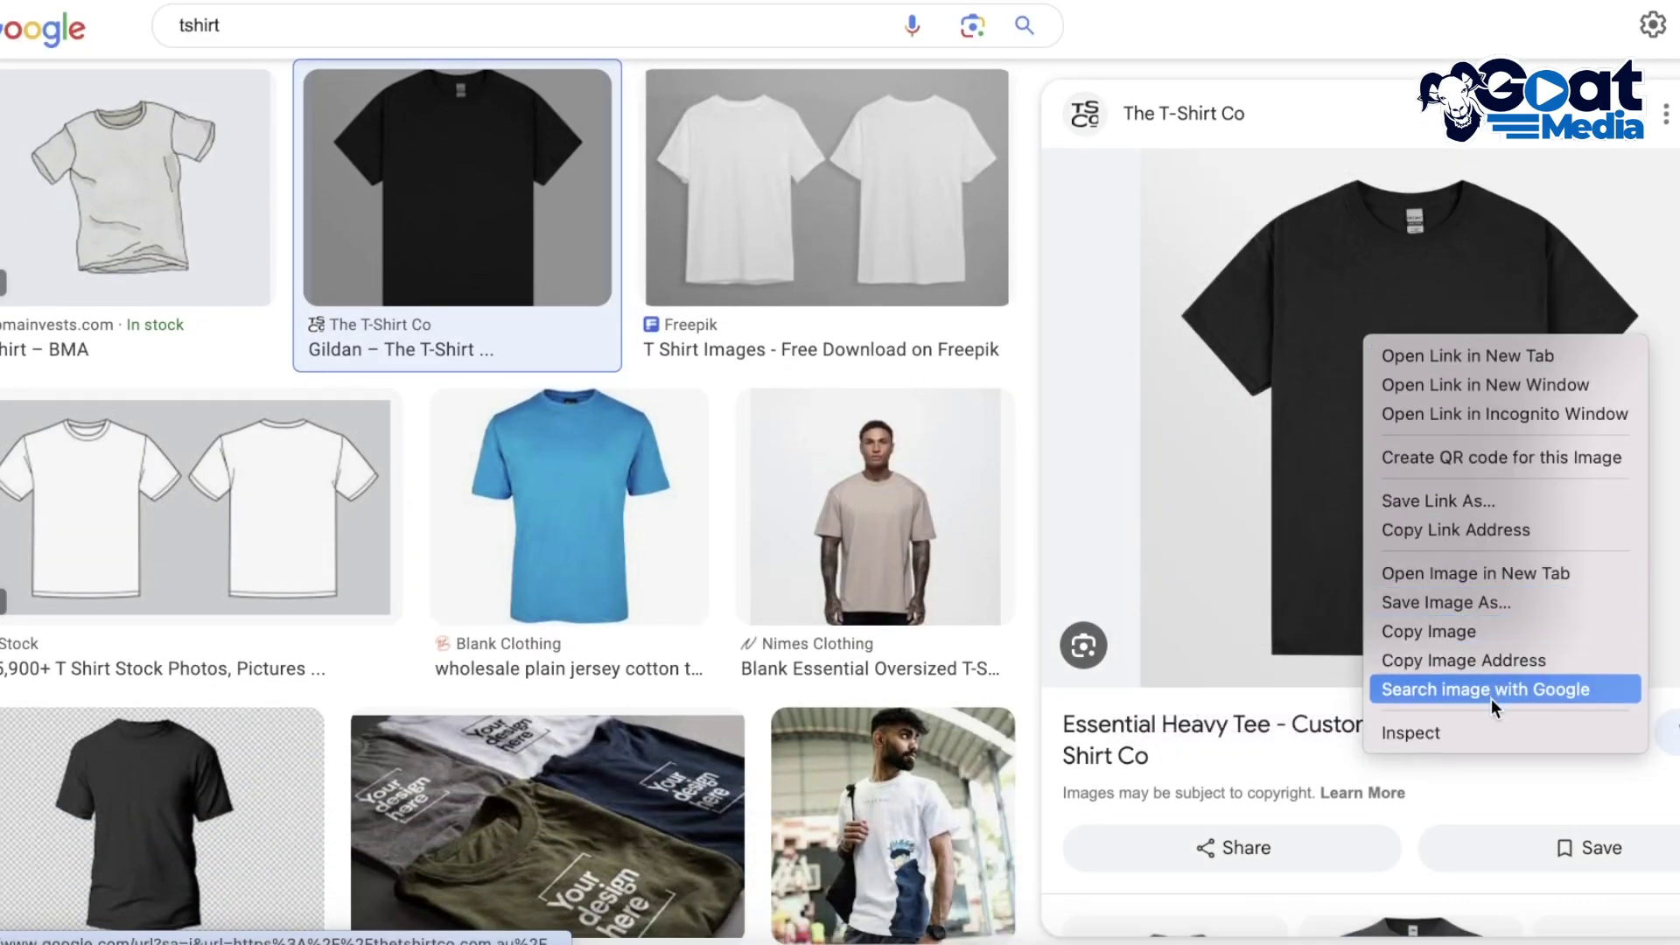
Copy the black tee's image address and paste it into the photo_url cell G3
{"action": "left_click", "coordinate": [1479, 574]}
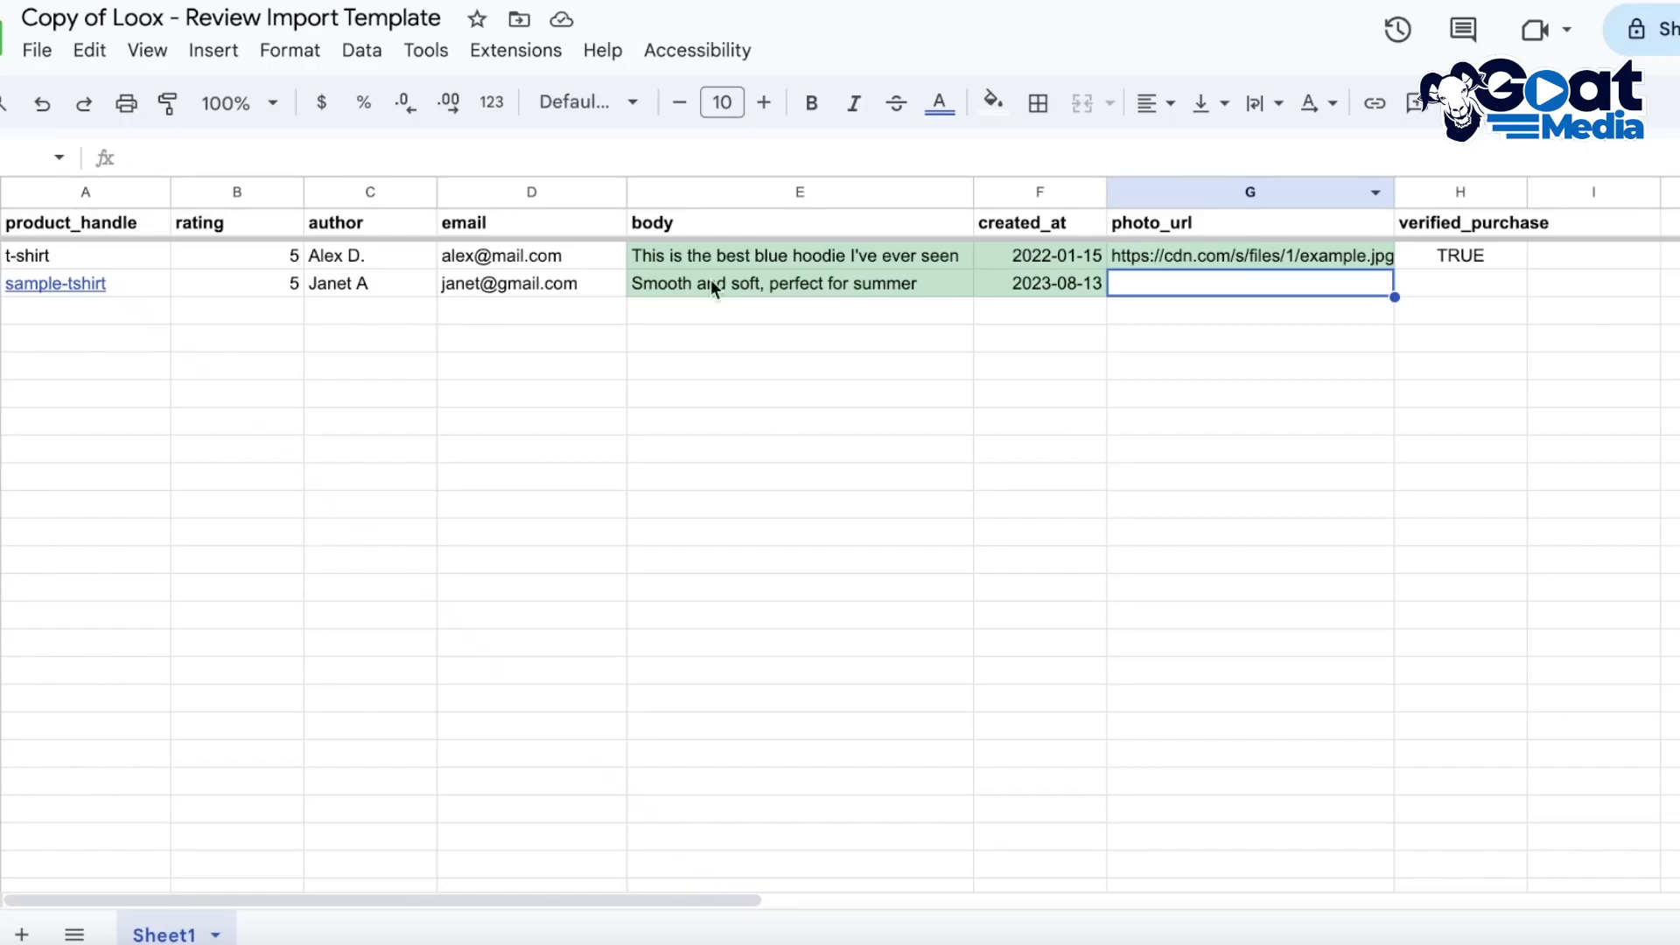
{"action": "right_click", "coordinate": [1167, 279]}
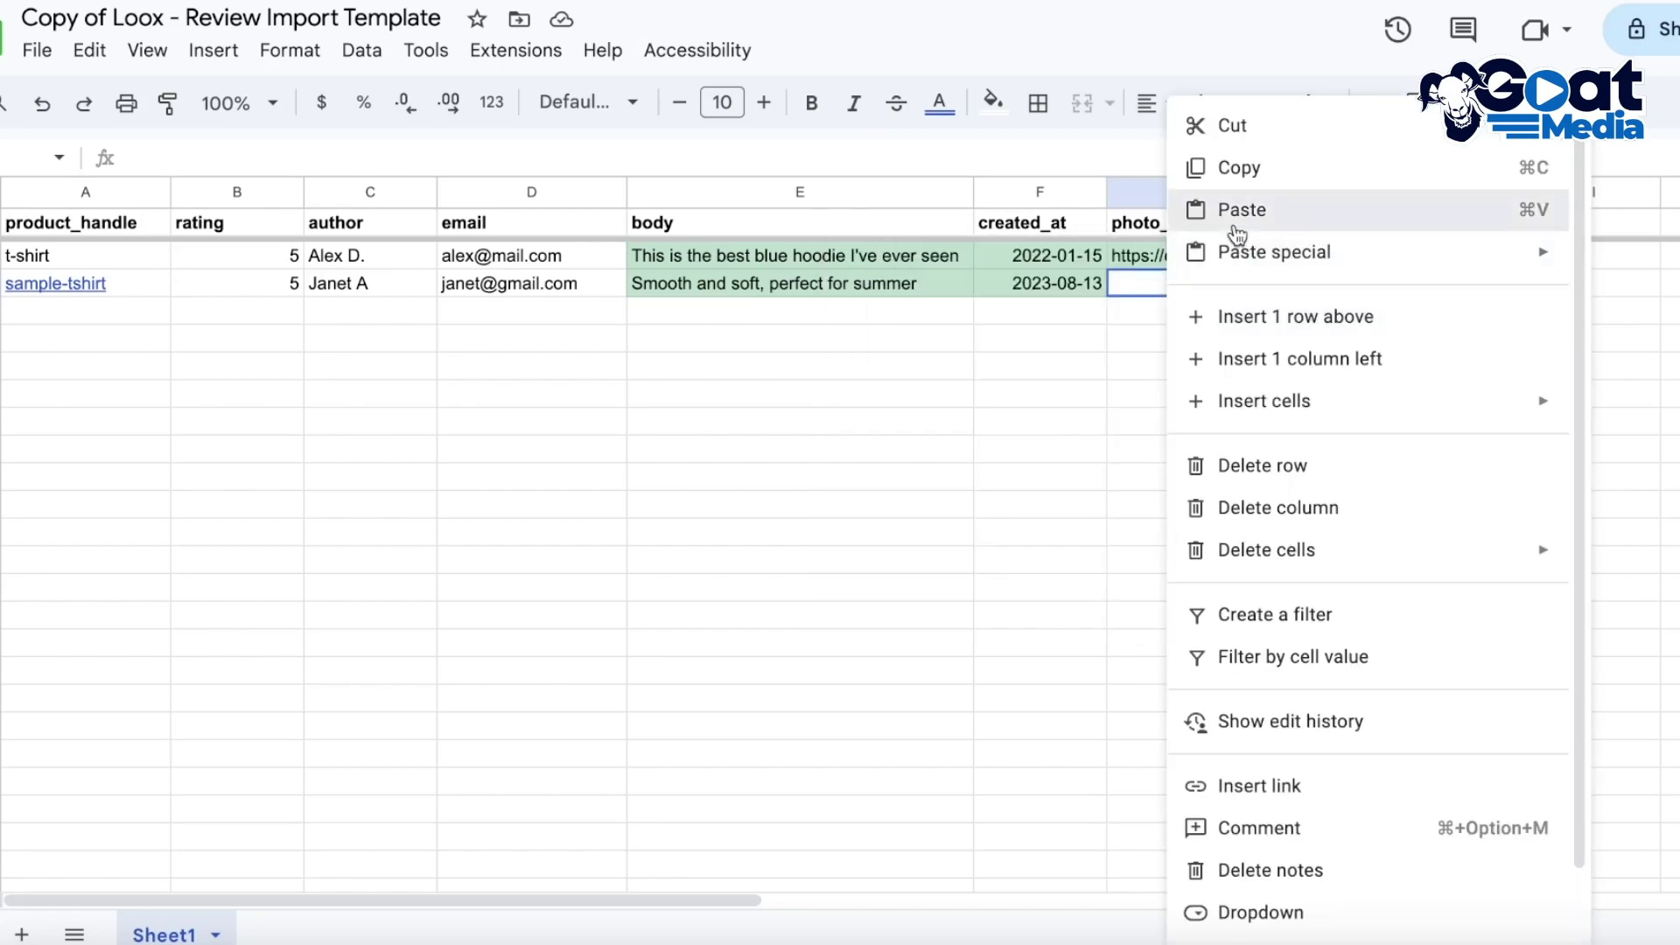
{"action": "left_click", "coordinate": [1234, 212]}
{"action": "left_click", "coordinate": [1147, 307]}
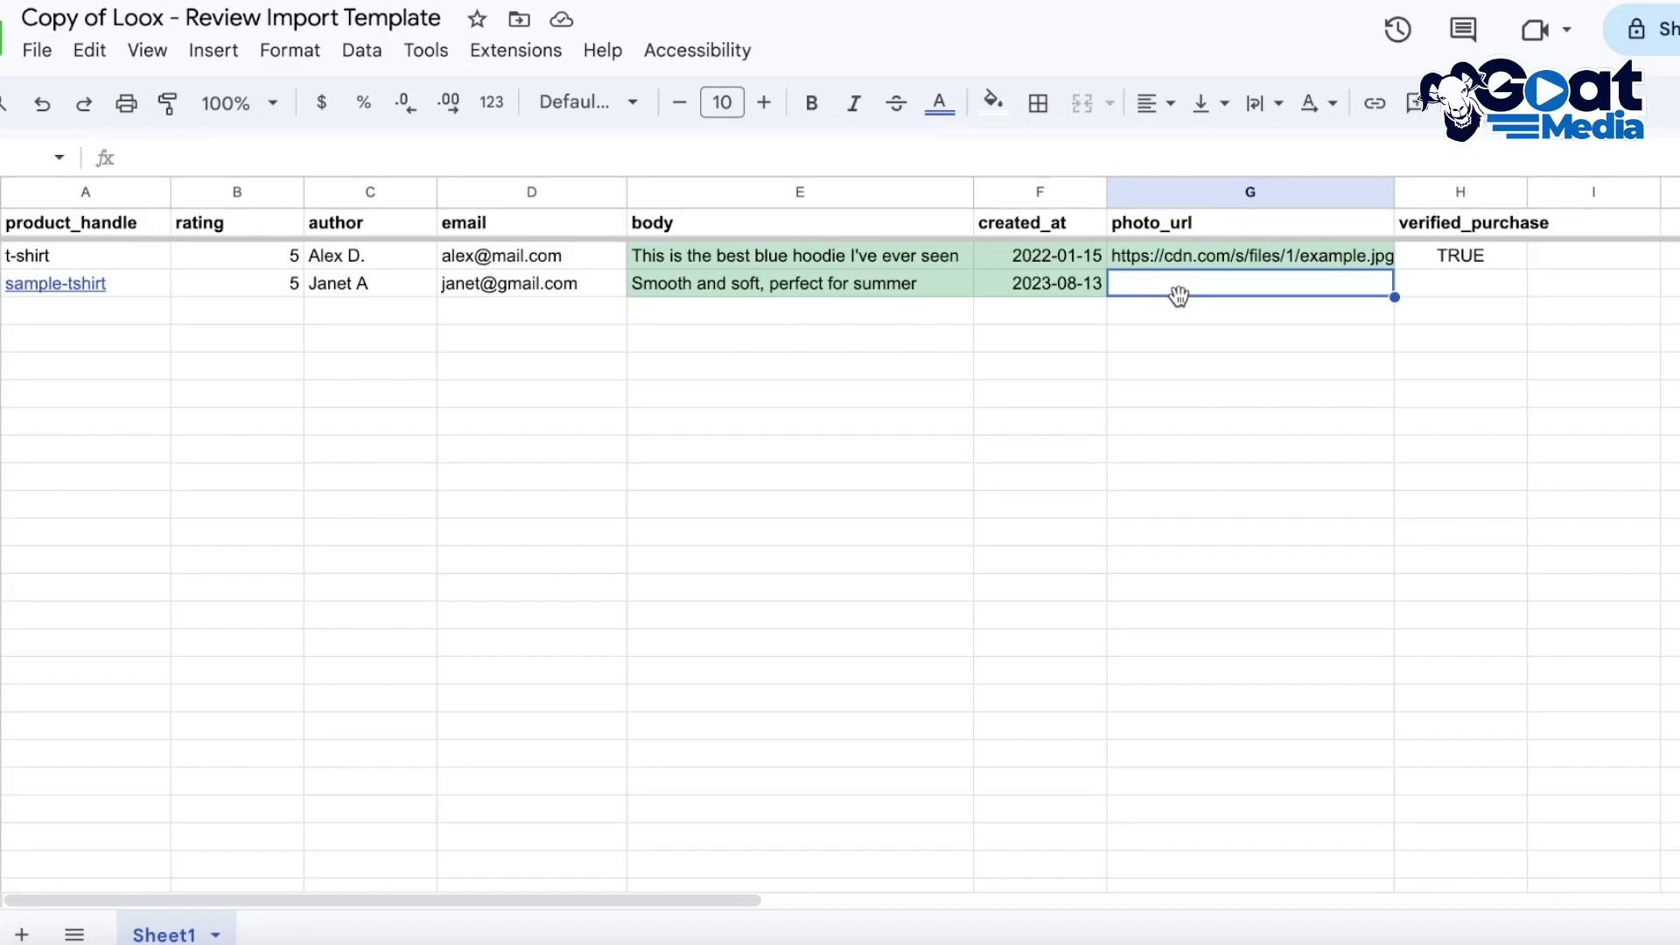
{"action": "key", "text": "super+v"}
{"action": "left_click", "coordinate": [1484, 339]}
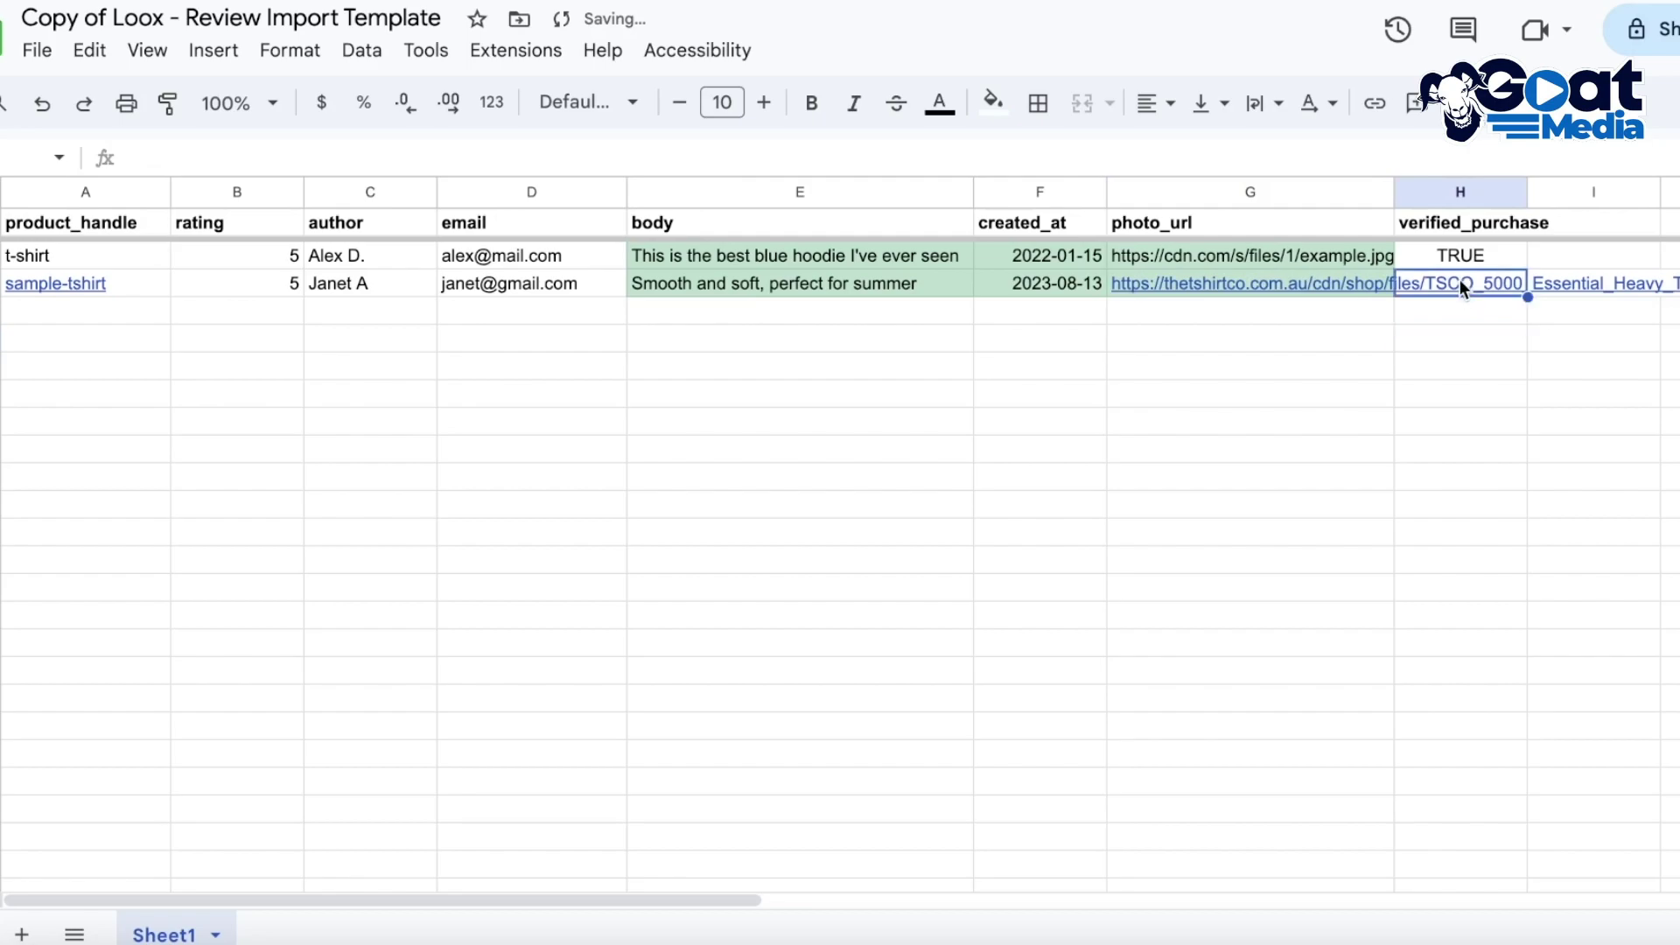
{"action": "left_click", "coordinate": [1356, 285]}
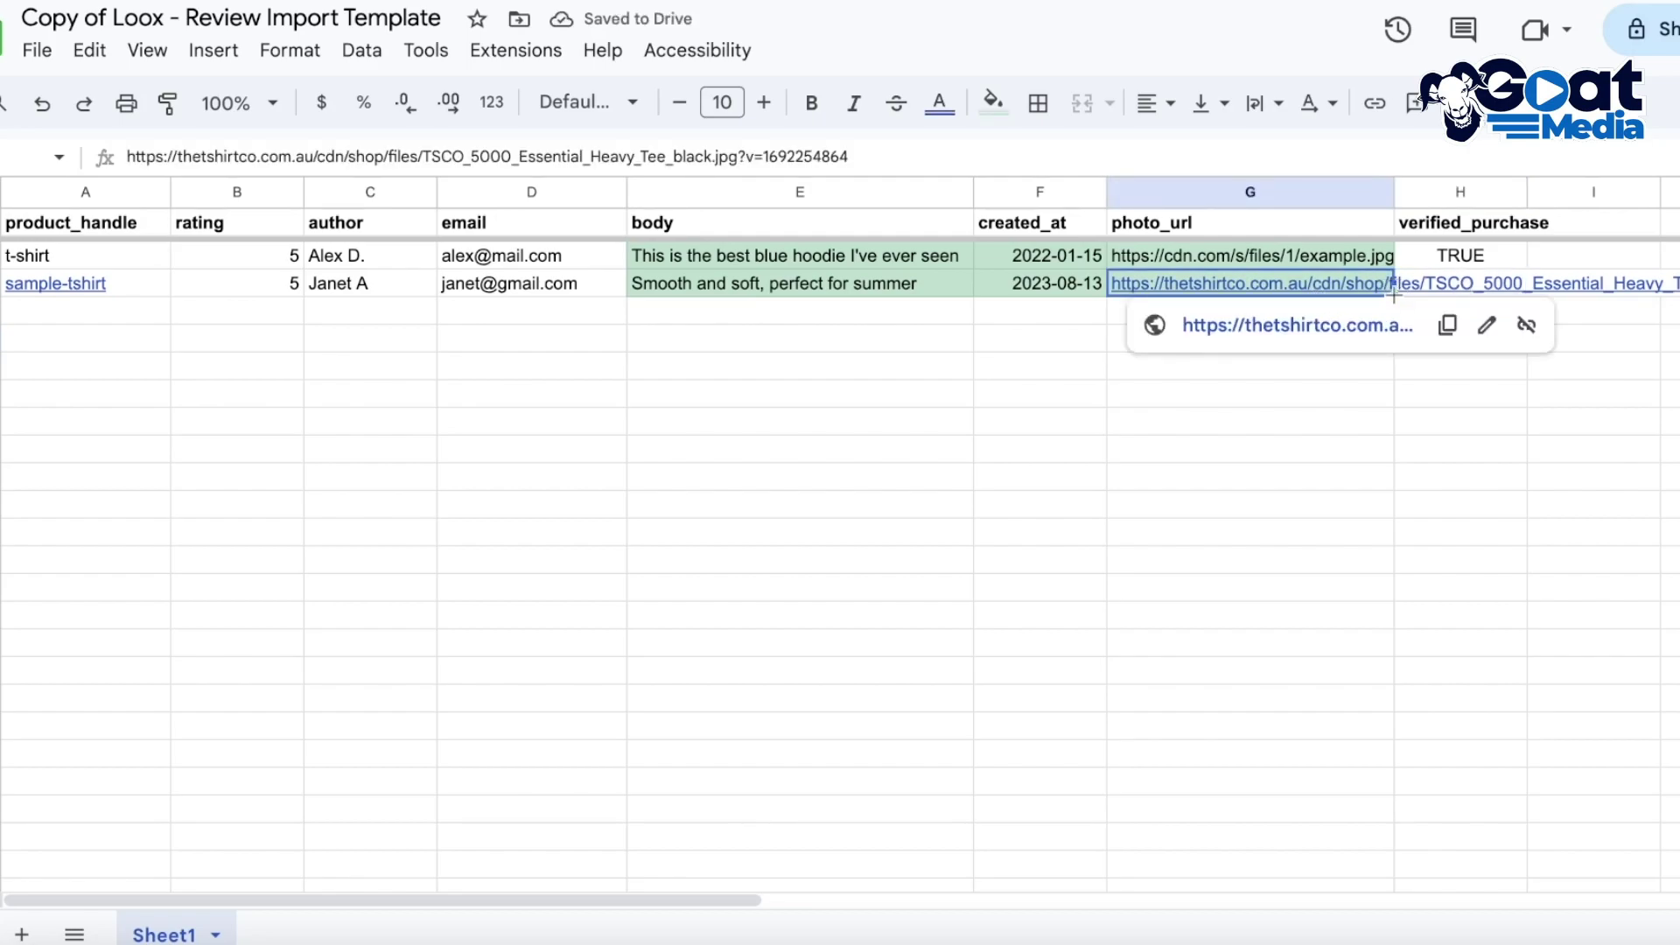
{"action": "left_click_drag", "start_coordinate": [1527, 295], "coordinate": [1533, 298]}
{"action": "left_click", "coordinate": [1572, 362]}
{"action": "left_click", "coordinate": [1398, 310]}
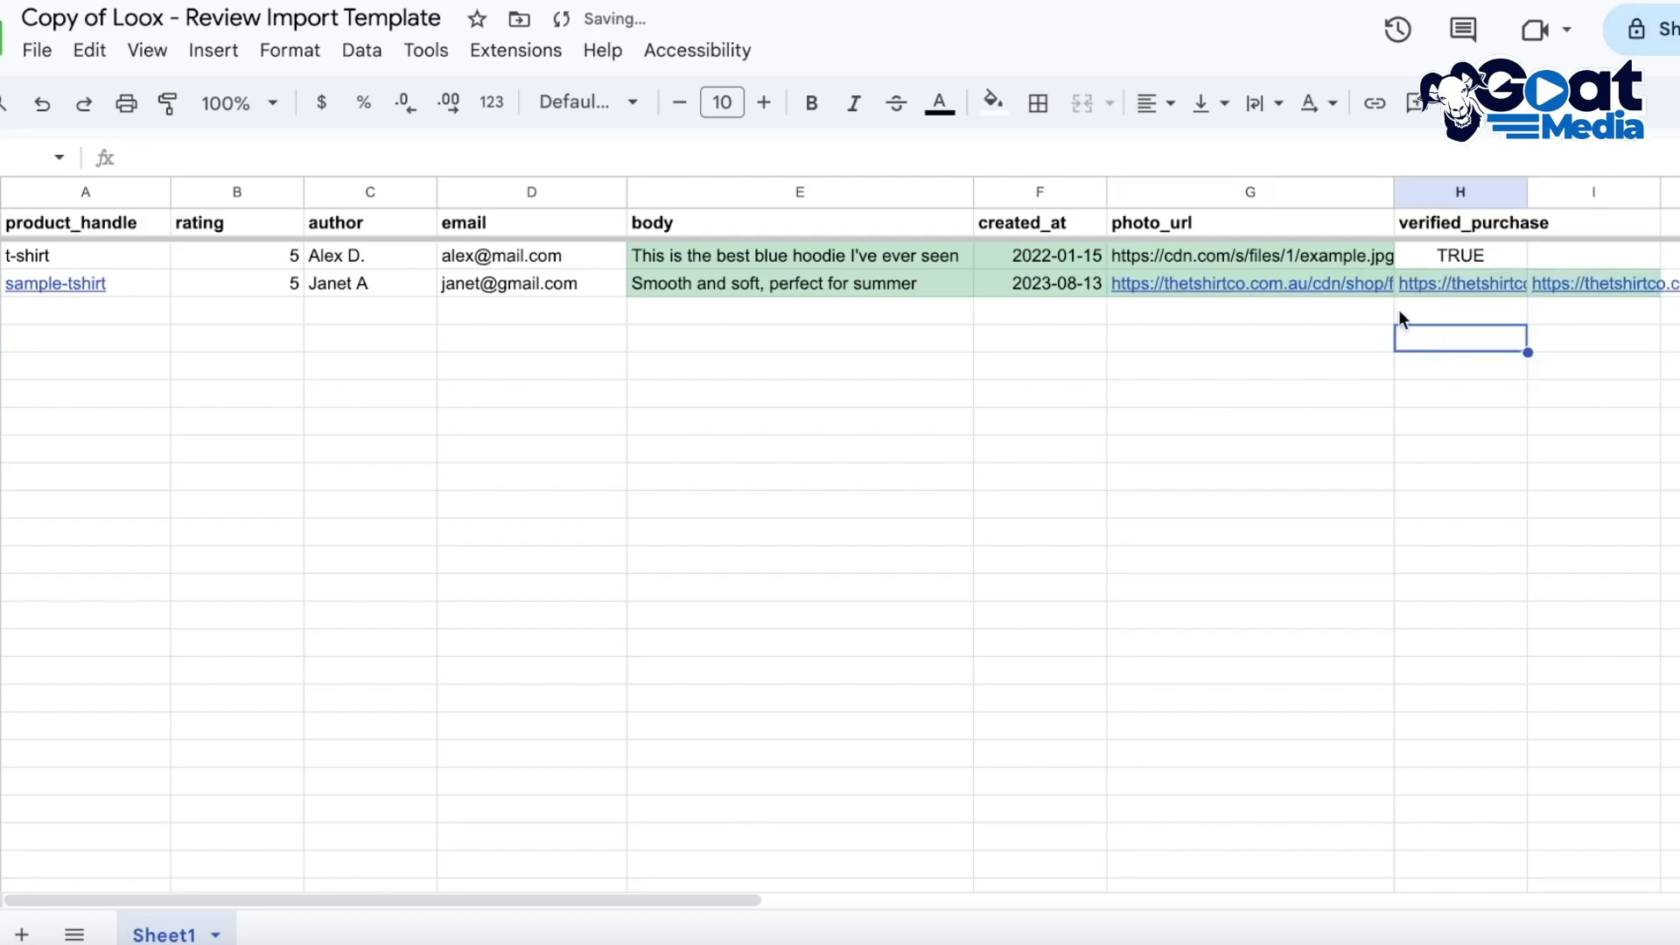
{"action": "left_click", "coordinate": [1384, 287]}
Widen the photo_url column and enter TRUE as the review's verified_purchase value
{"action": "left_click_drag", "start_coordinate": [1398, 203], "coordinate": [1615, 203]}
{"action": "left_click", "coordinate": [1179, 605]}
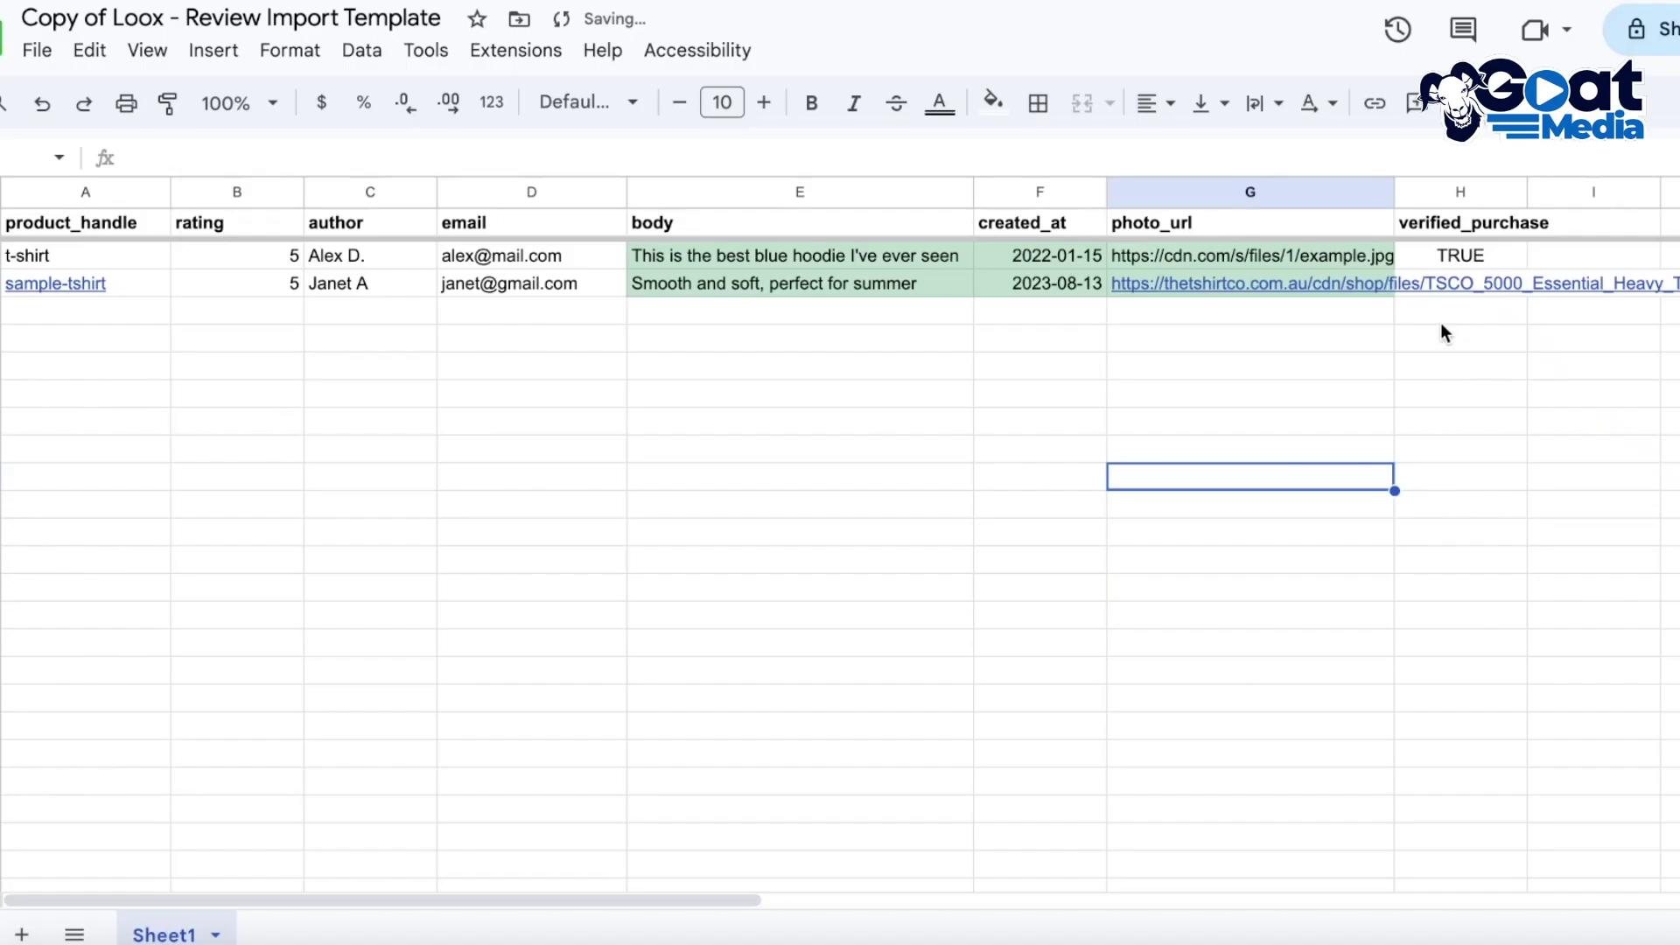
{"action": "left_click", "coordinate": [1440, 317]}
{"action": "left_click", "coordinate": [1478, 291]}
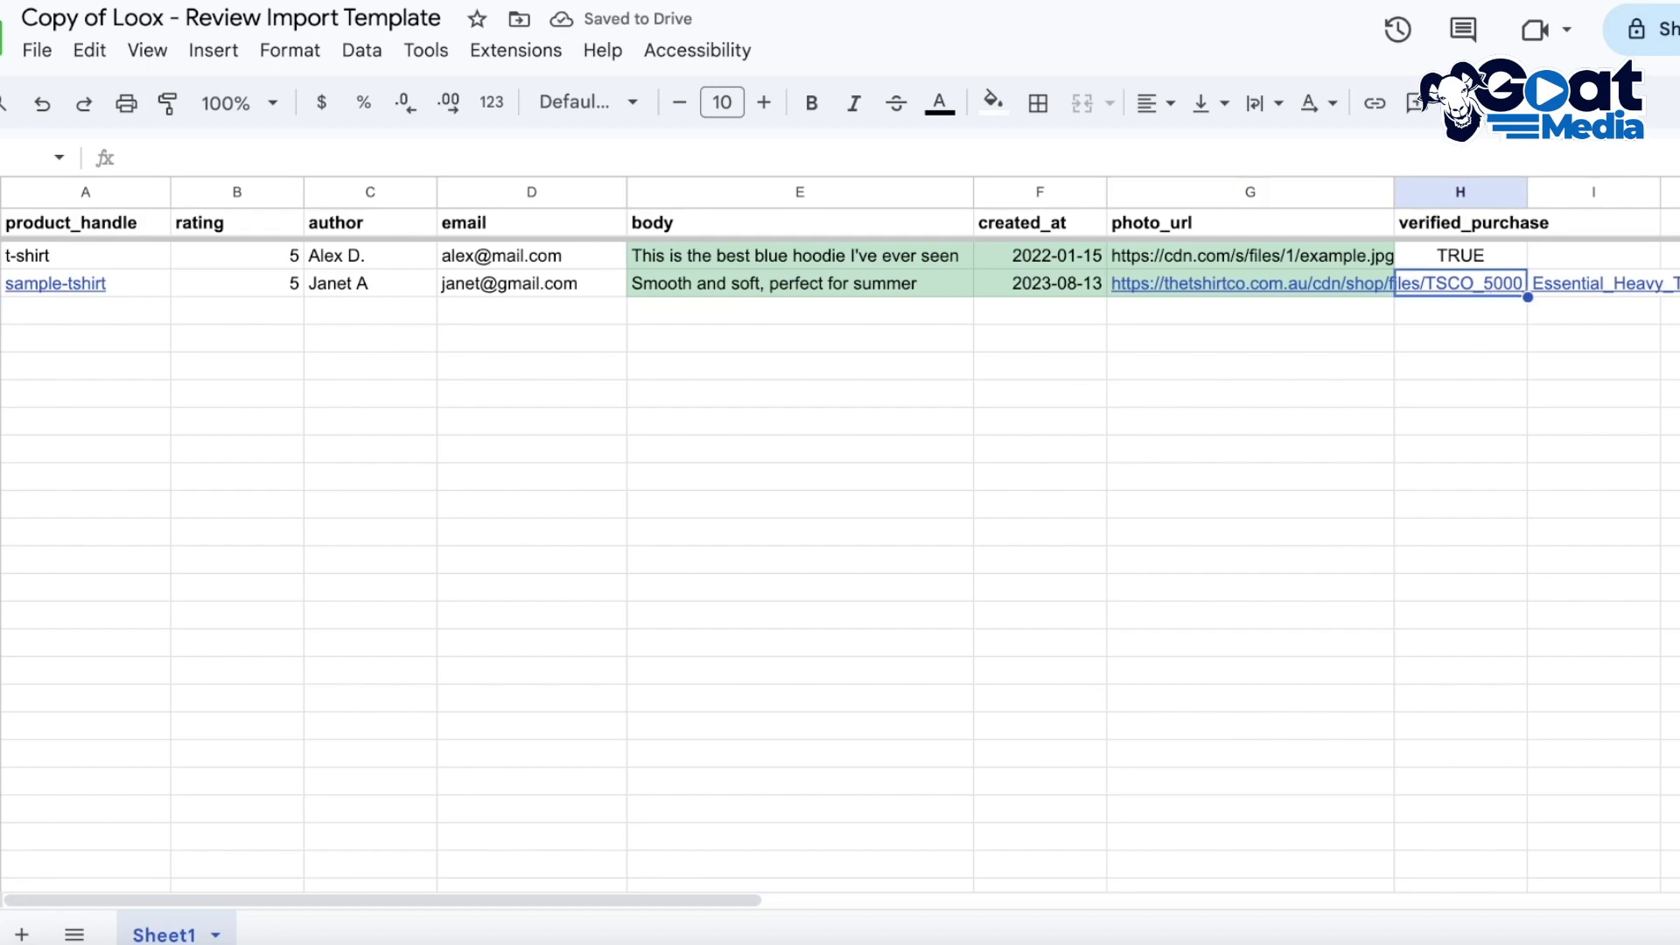
{"action": "type", "text": "TRUE"}
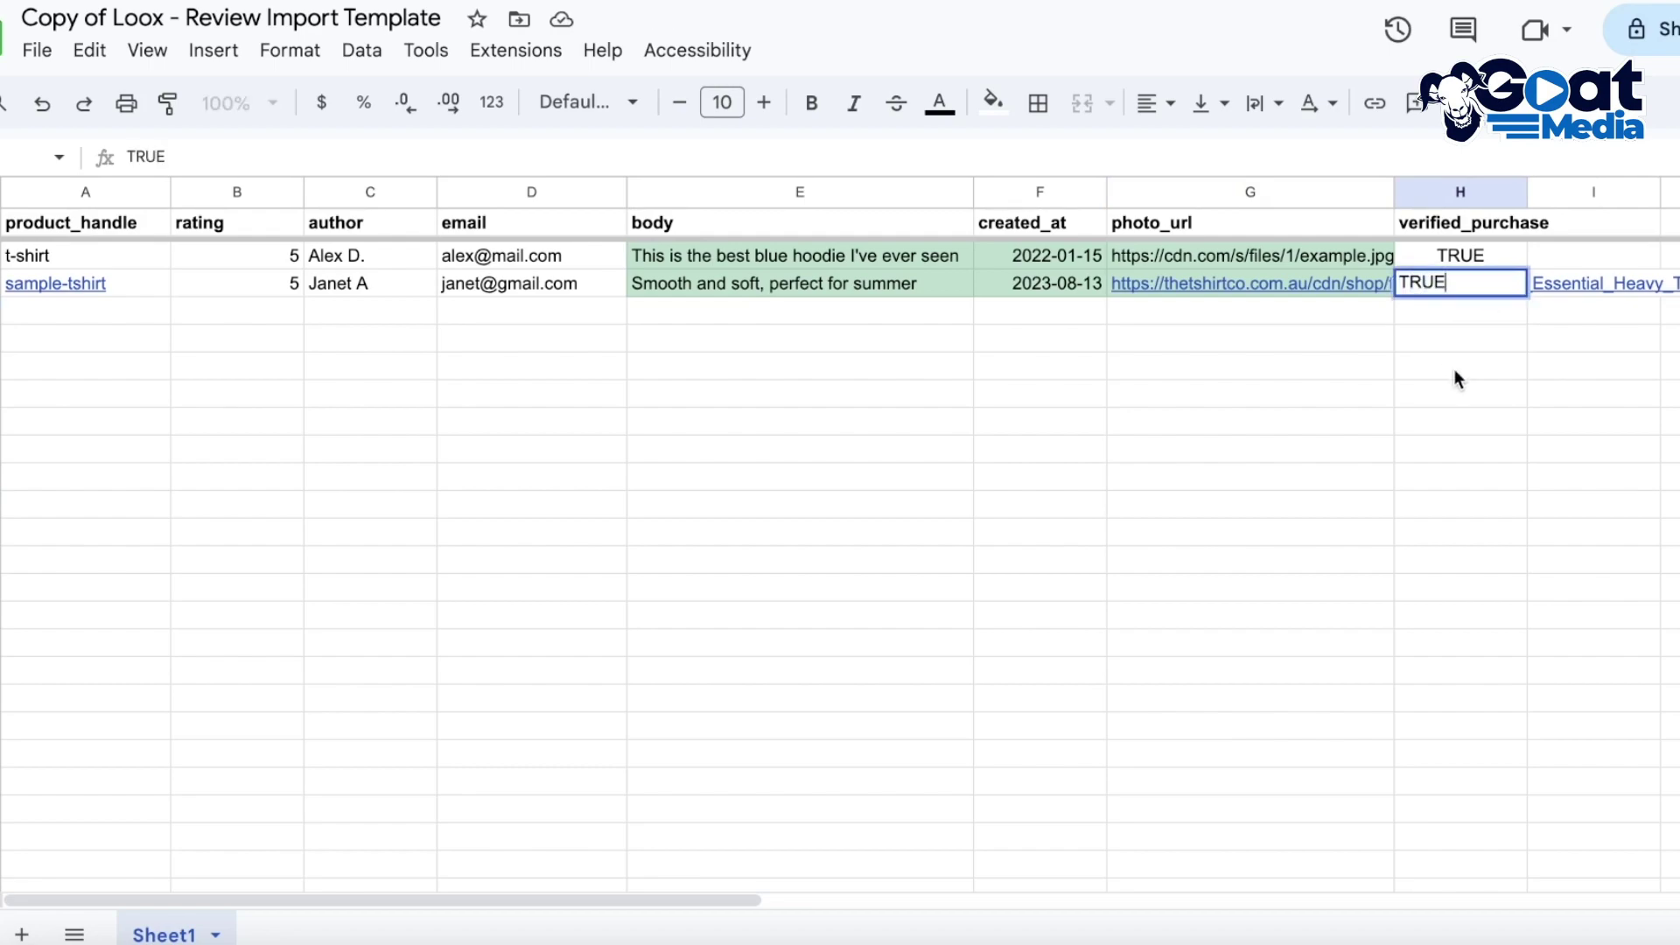
{"action": "left_click_drag", "start_coordinate": [1418, 422], "coordinate": [1193, 534]}
{"action": "left_click", "coordinate": [1190, 532]}
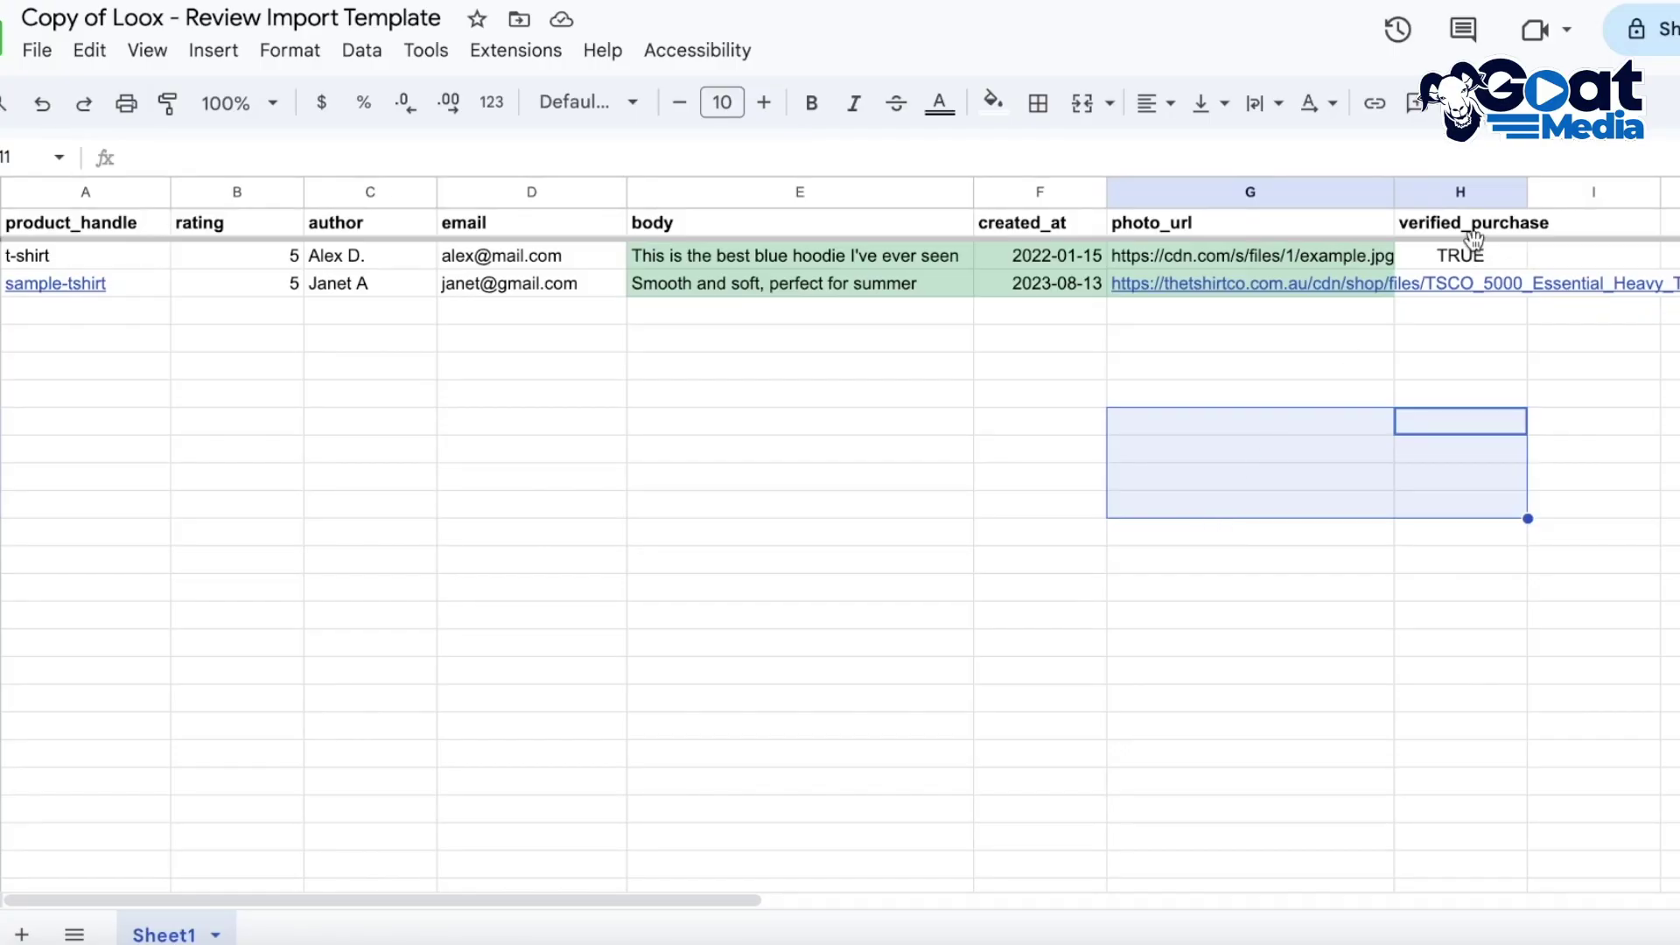
{"action": "left_click", "coordinate": [1466, 343]}
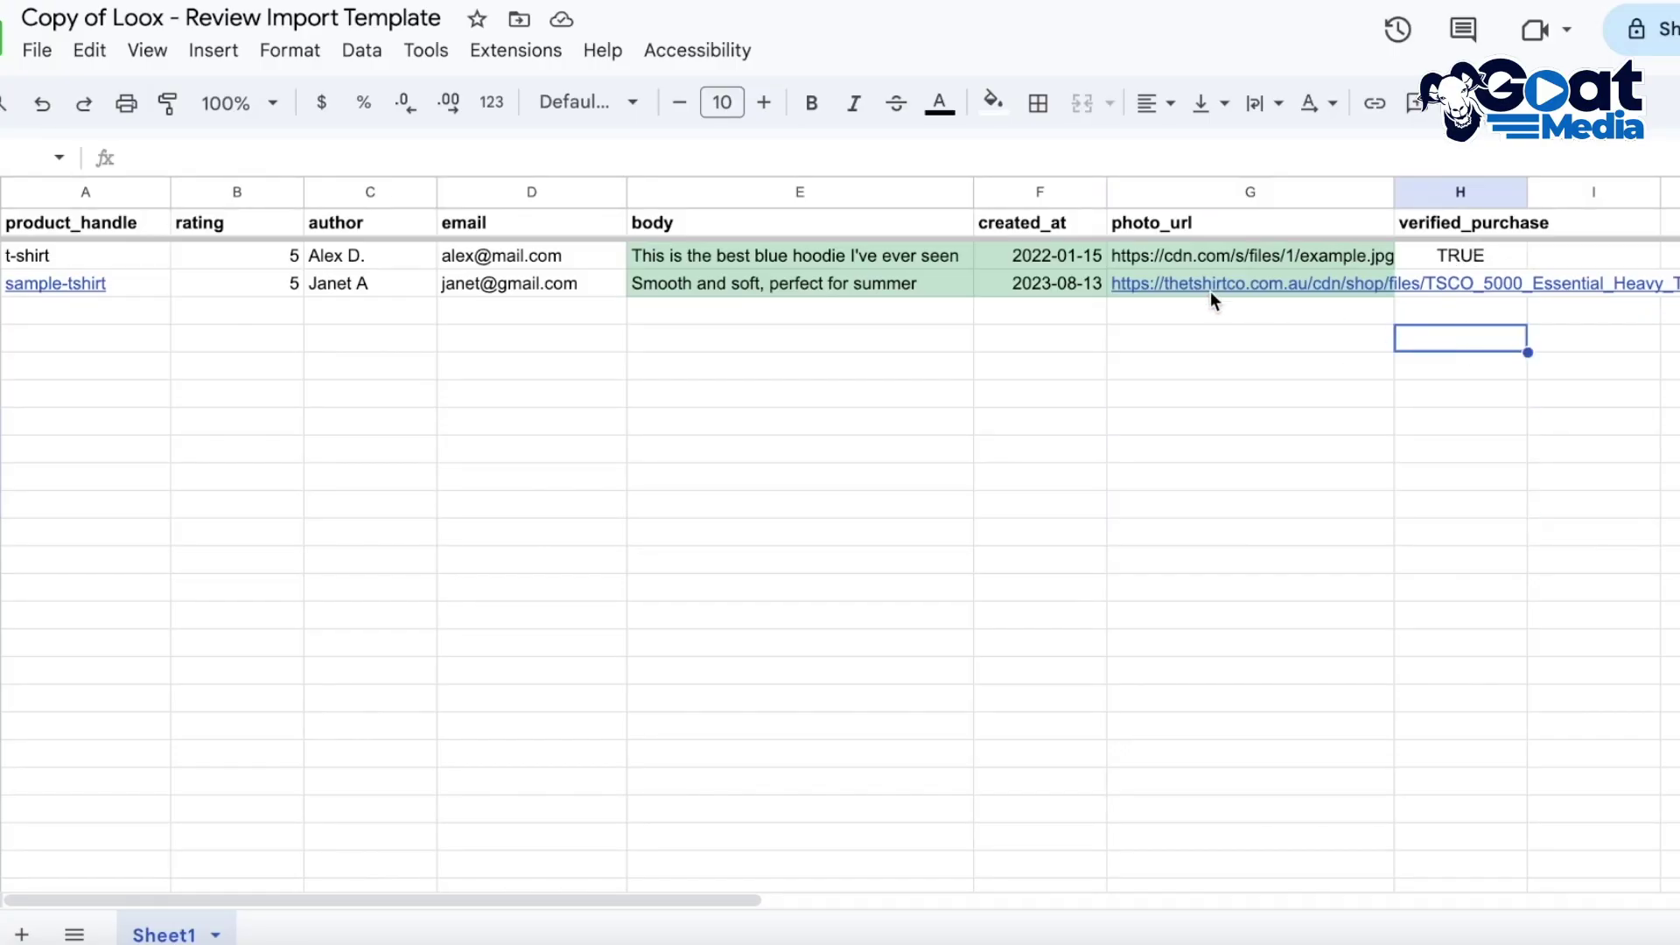
Download the sheet as a Microsoft Excel (.xlsx) file
{"action": "left_click", "coordinate": [31, 51]}
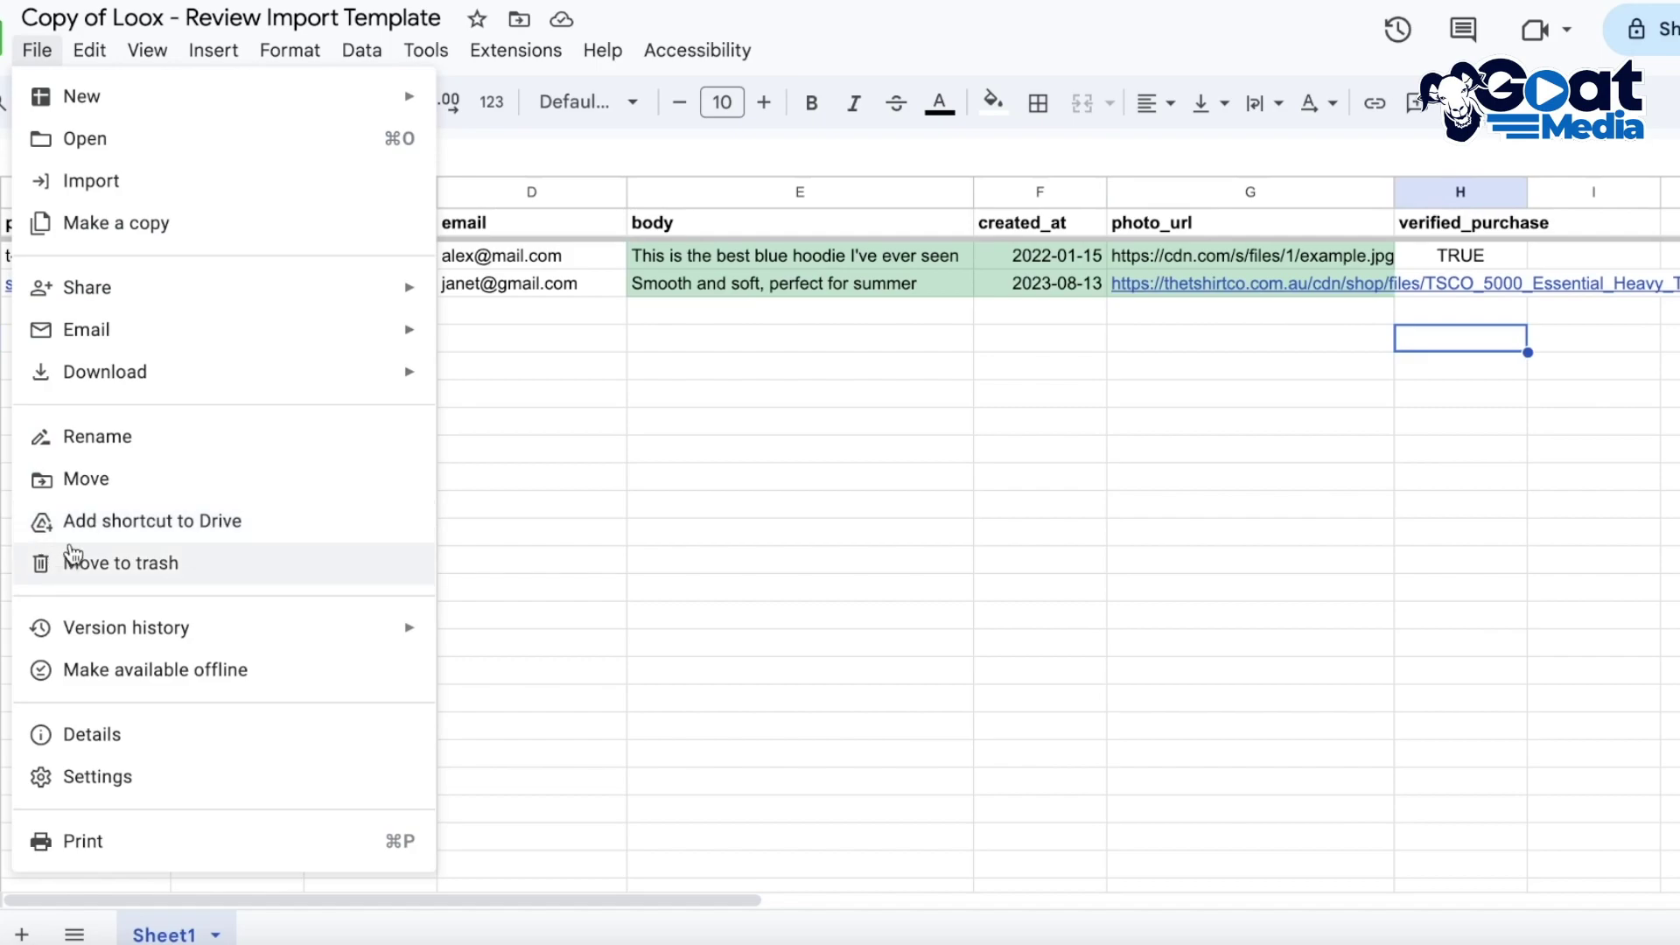
{"action": "mouse_move", "coordinate": [151, 386]}
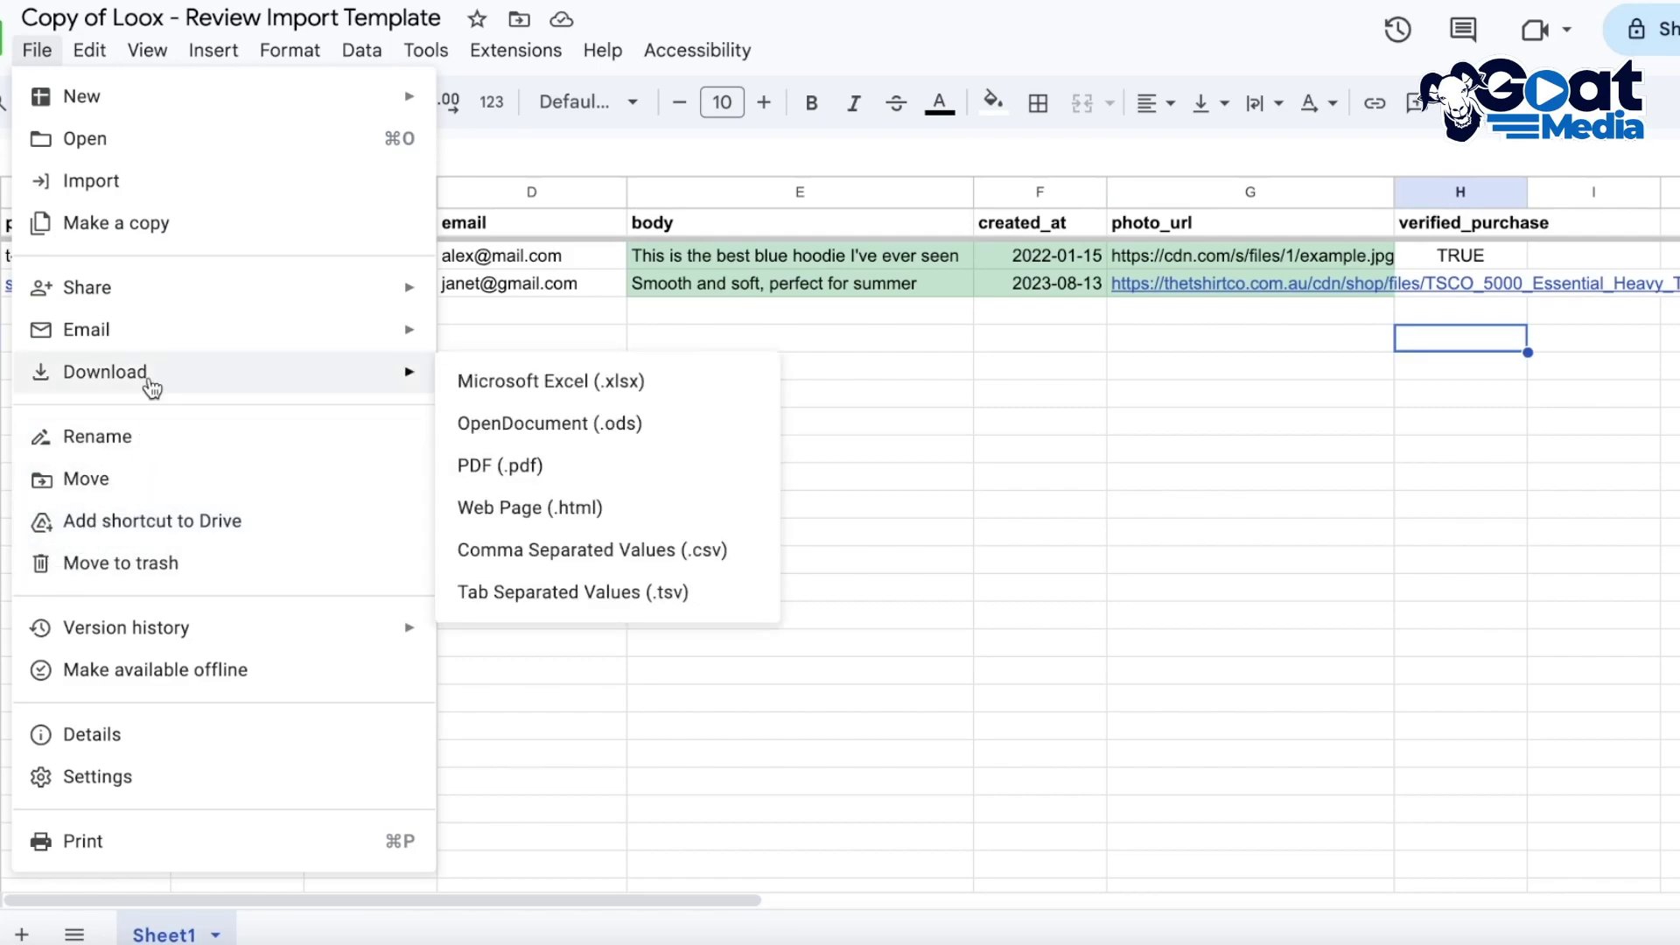
{"action": "left_click", "coordinate": [446, 378]}
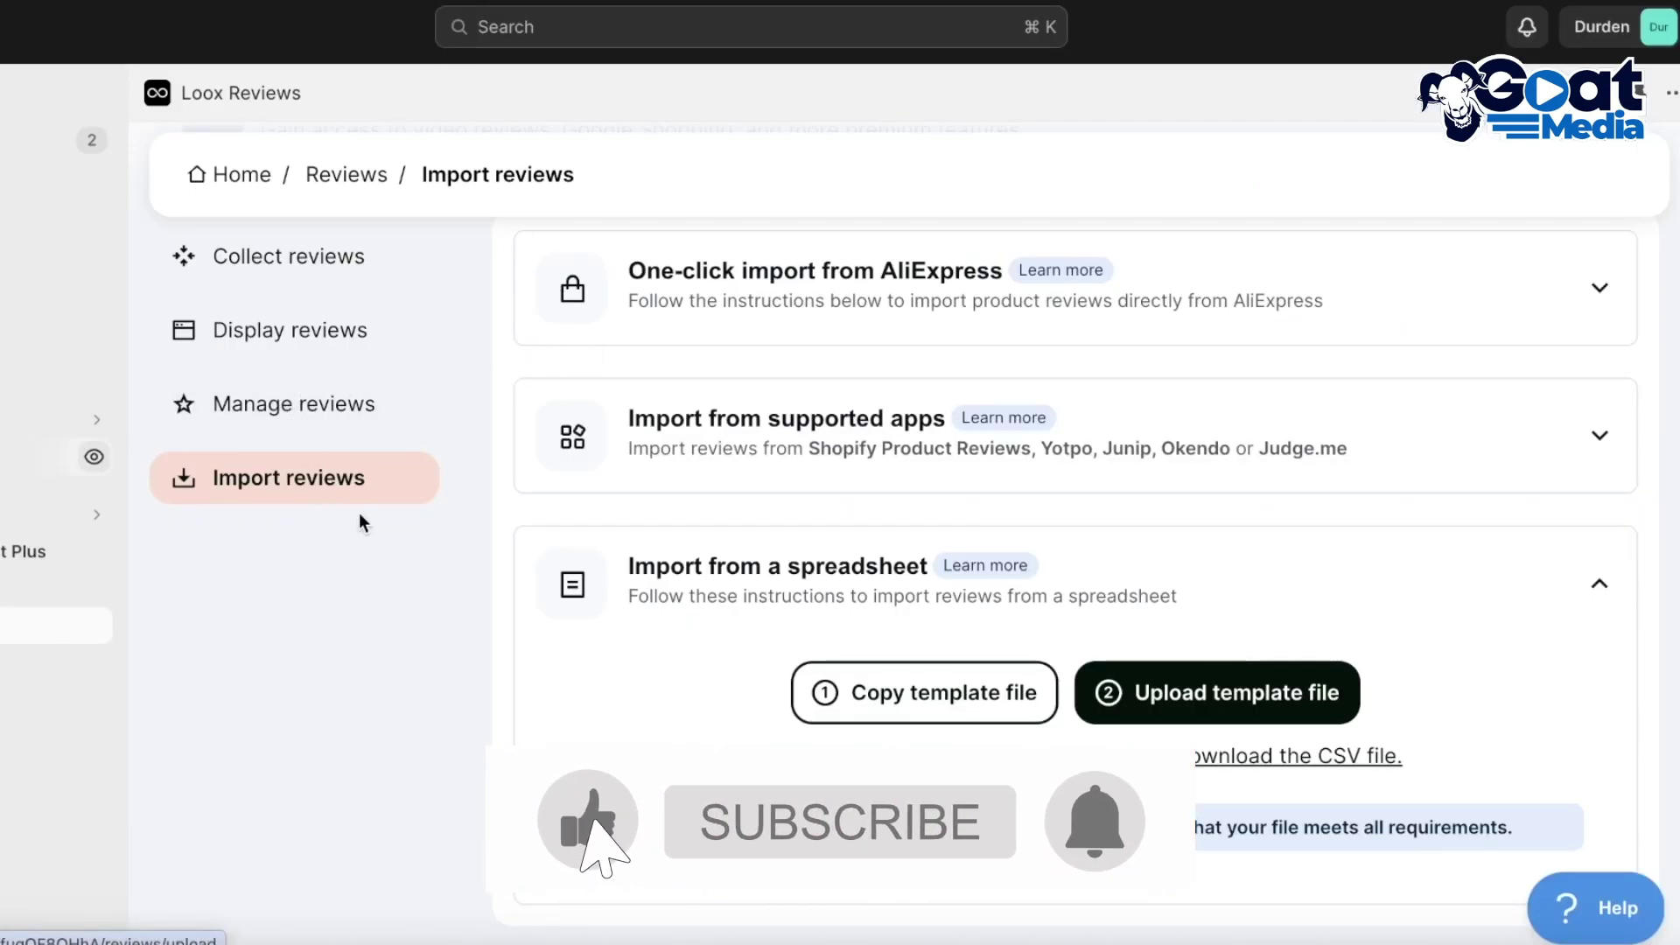
Try uploading the review template in Loox's spreadsheet import twice, cancelling the file picker each time
{"action": "left_click", "coordinate": [1159, 703]}
{"action": "left_click", "coordinate": [330, 253]}
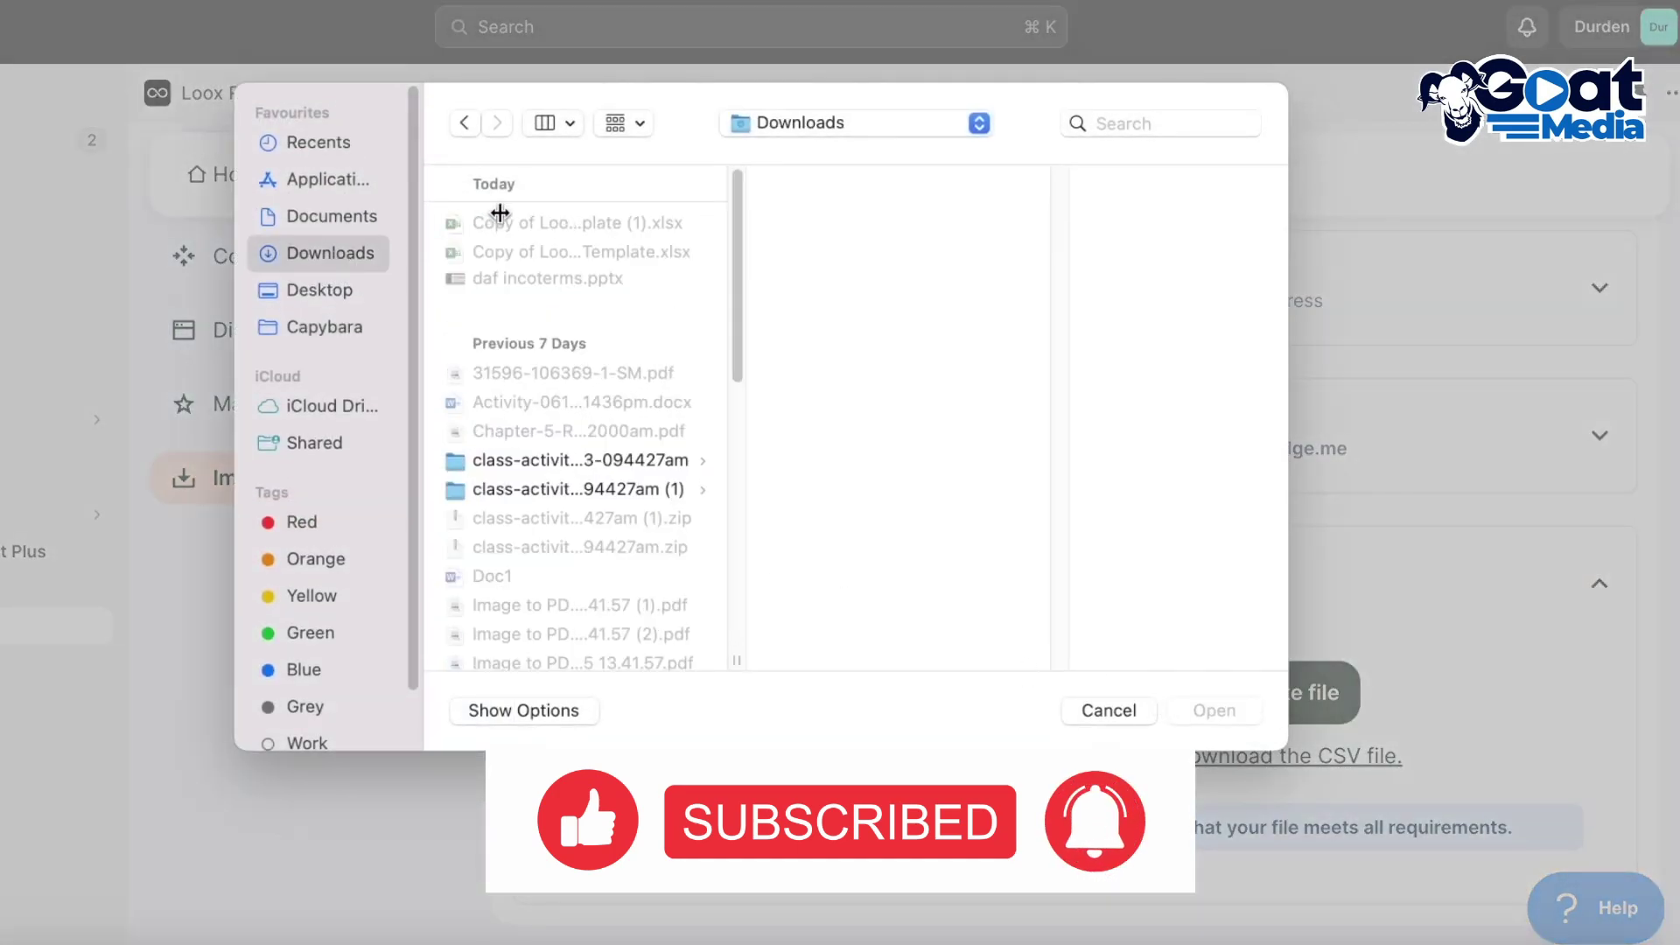
{"action": "left_click", "coordinate": [1108, 709]}
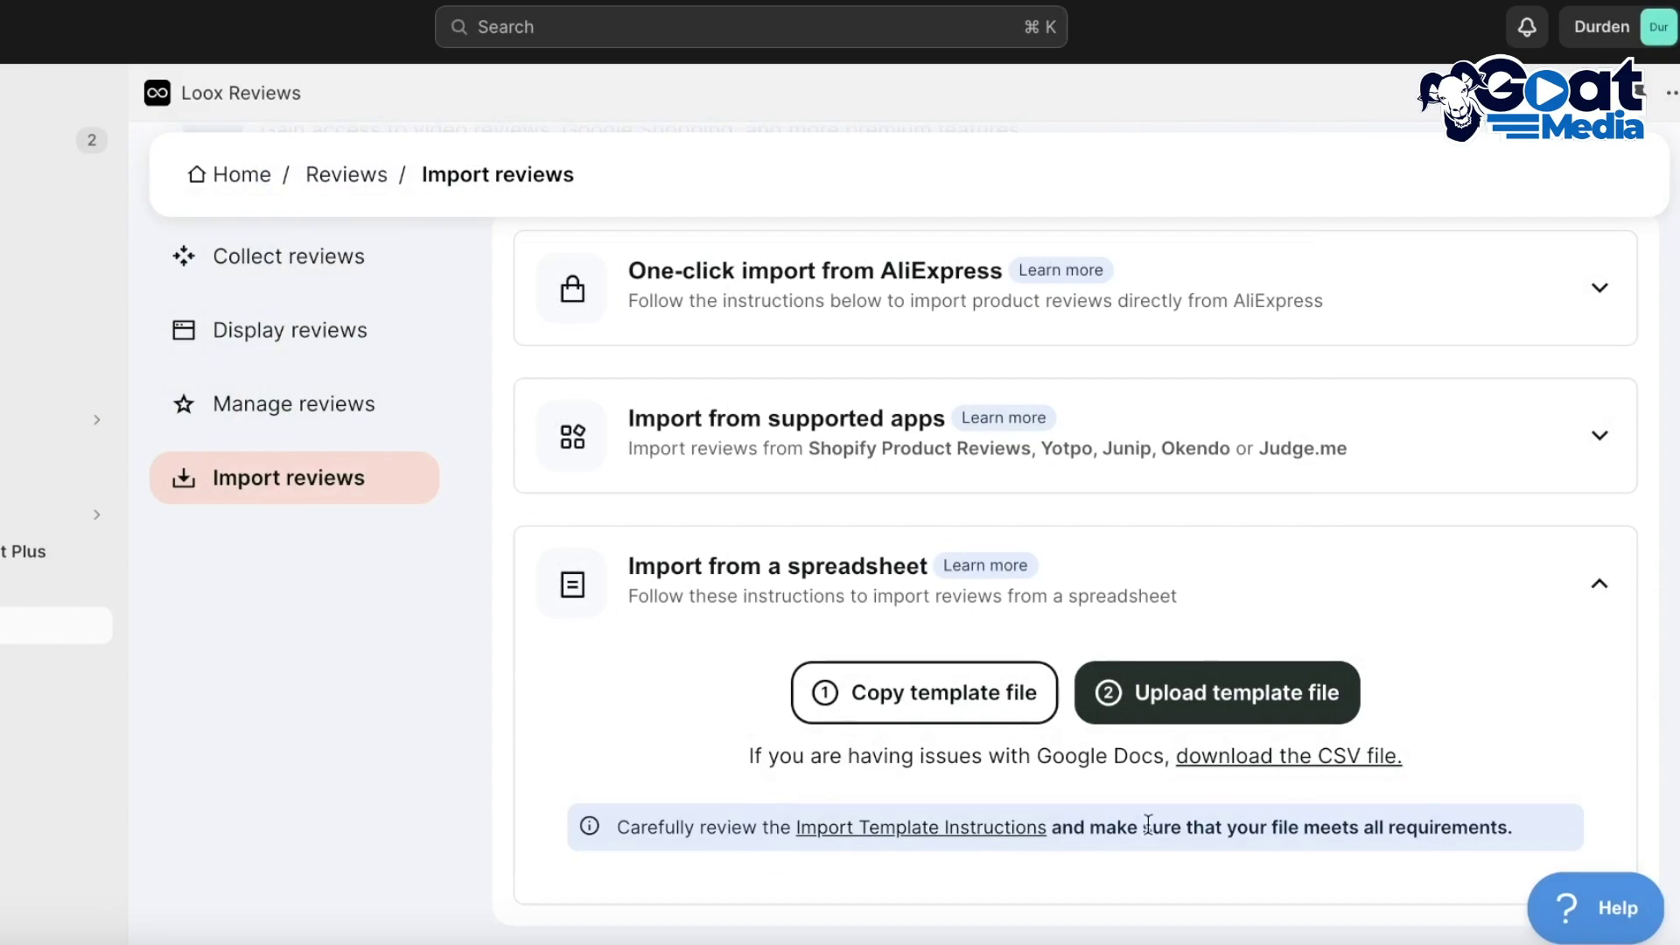
{"action": "left_click", "coordinate": [234, 479]}
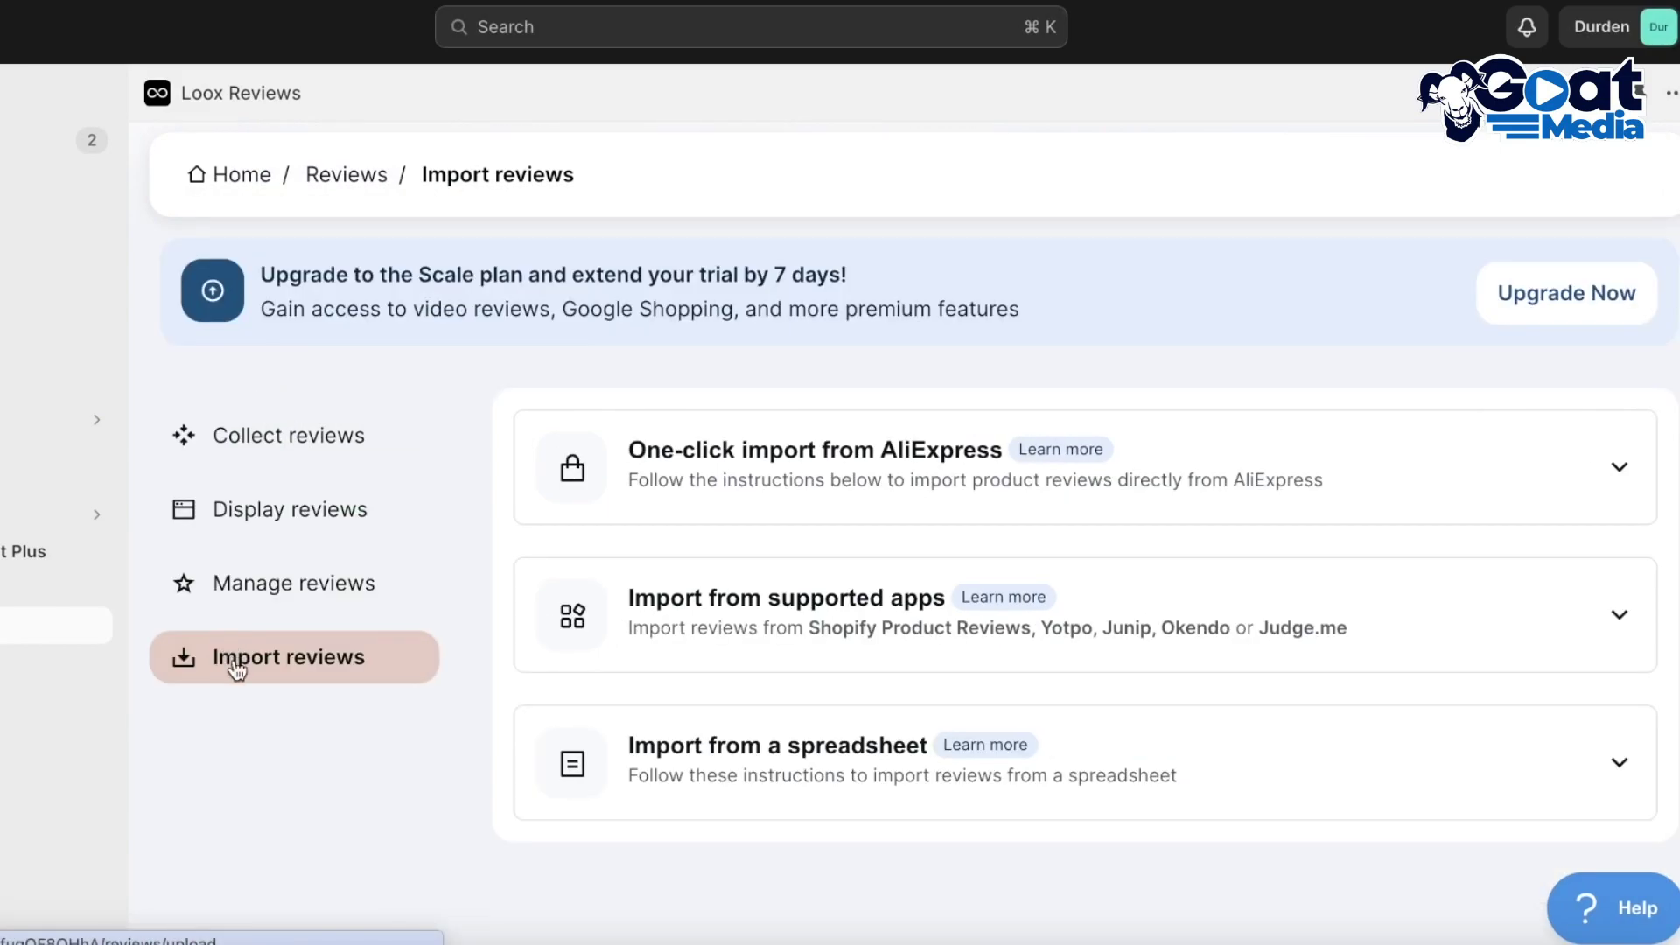
{"action": "left_click", "coordinate": [968, 787]}
{"action": "scroll", "coordinate": [1032, 770], "scroll_direction": "down", "scroll_amount": 3}
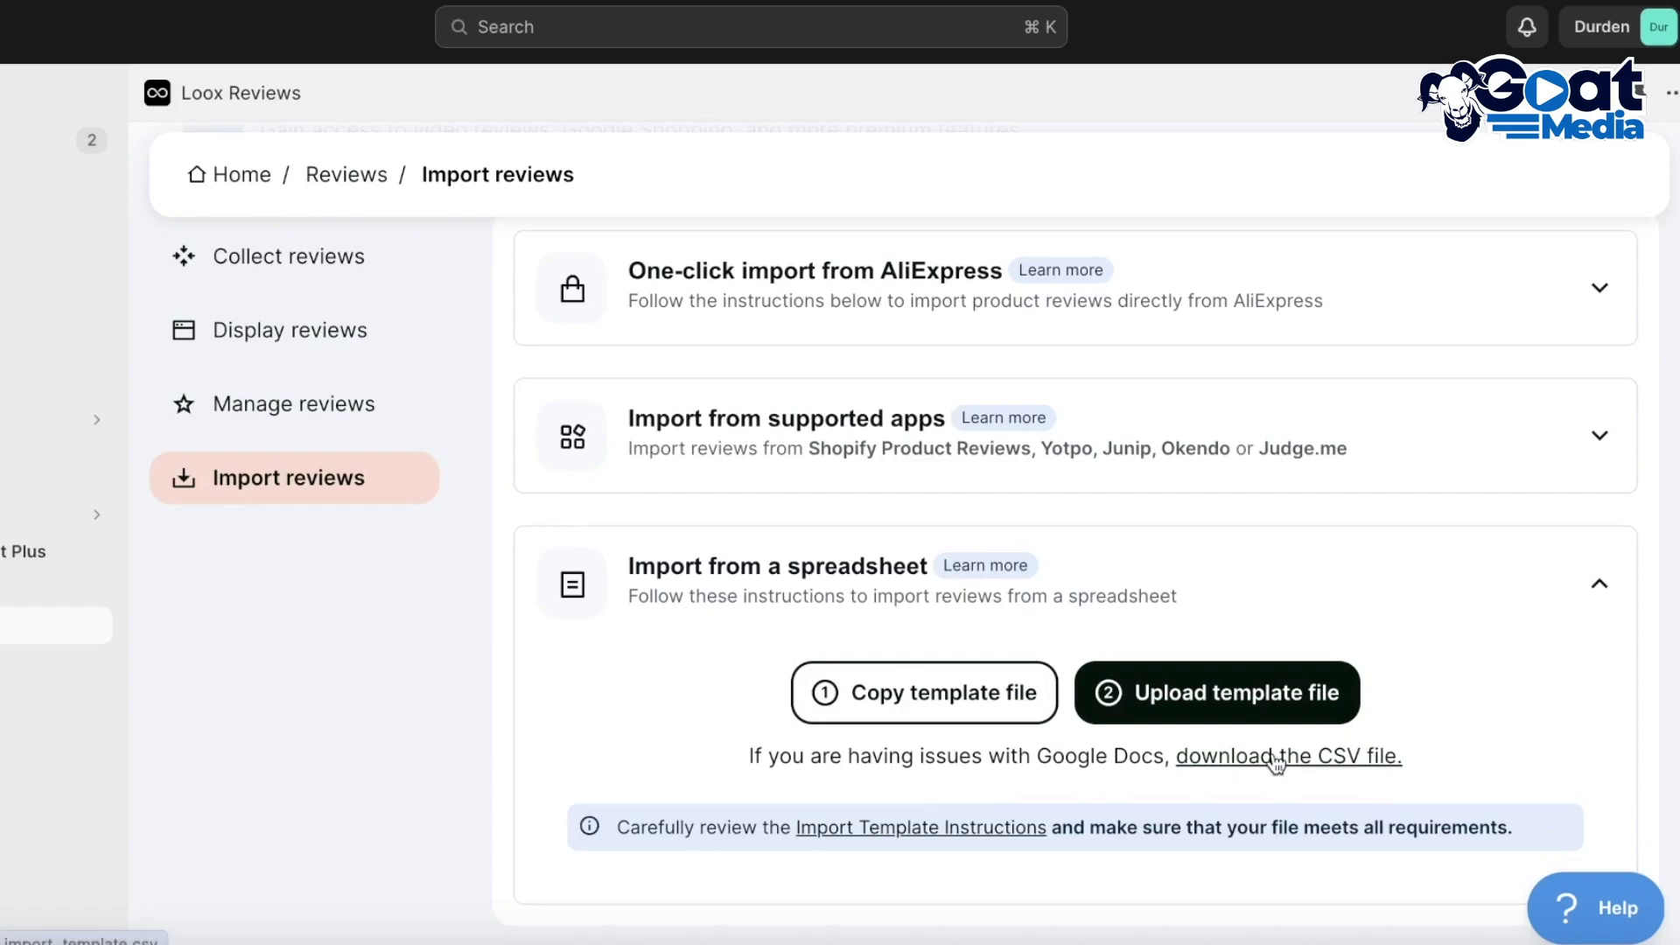
{"action": "left_click", "coordinate": [1201, 716]}
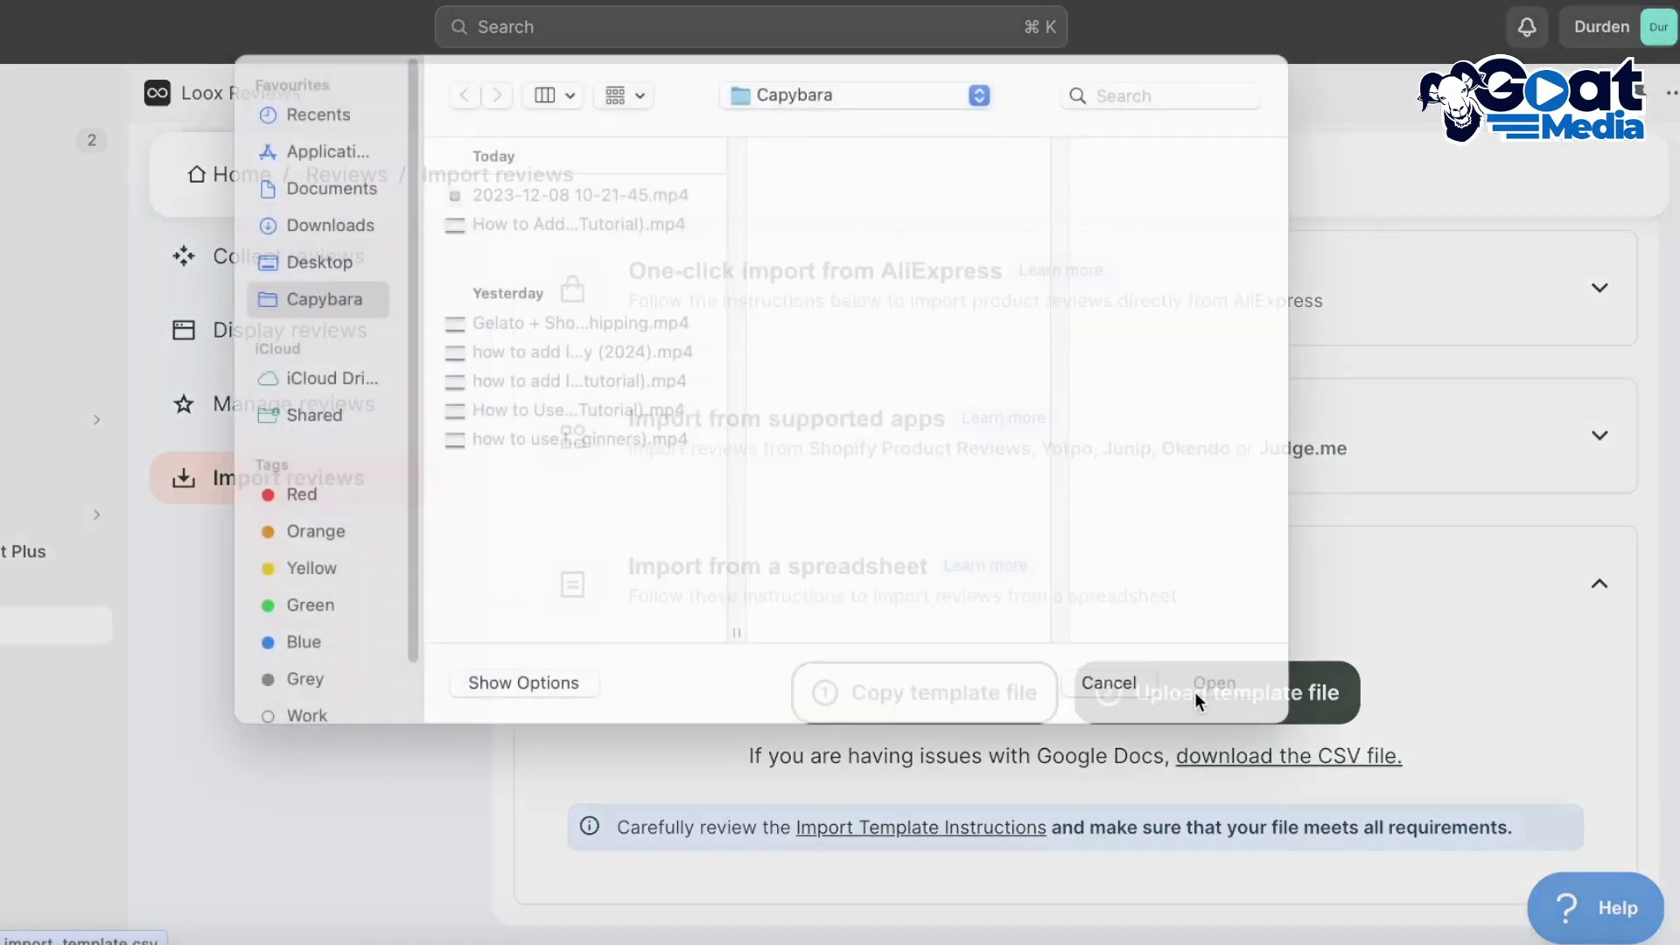
{"action": "left_click", "coordinate": [305, 256]}
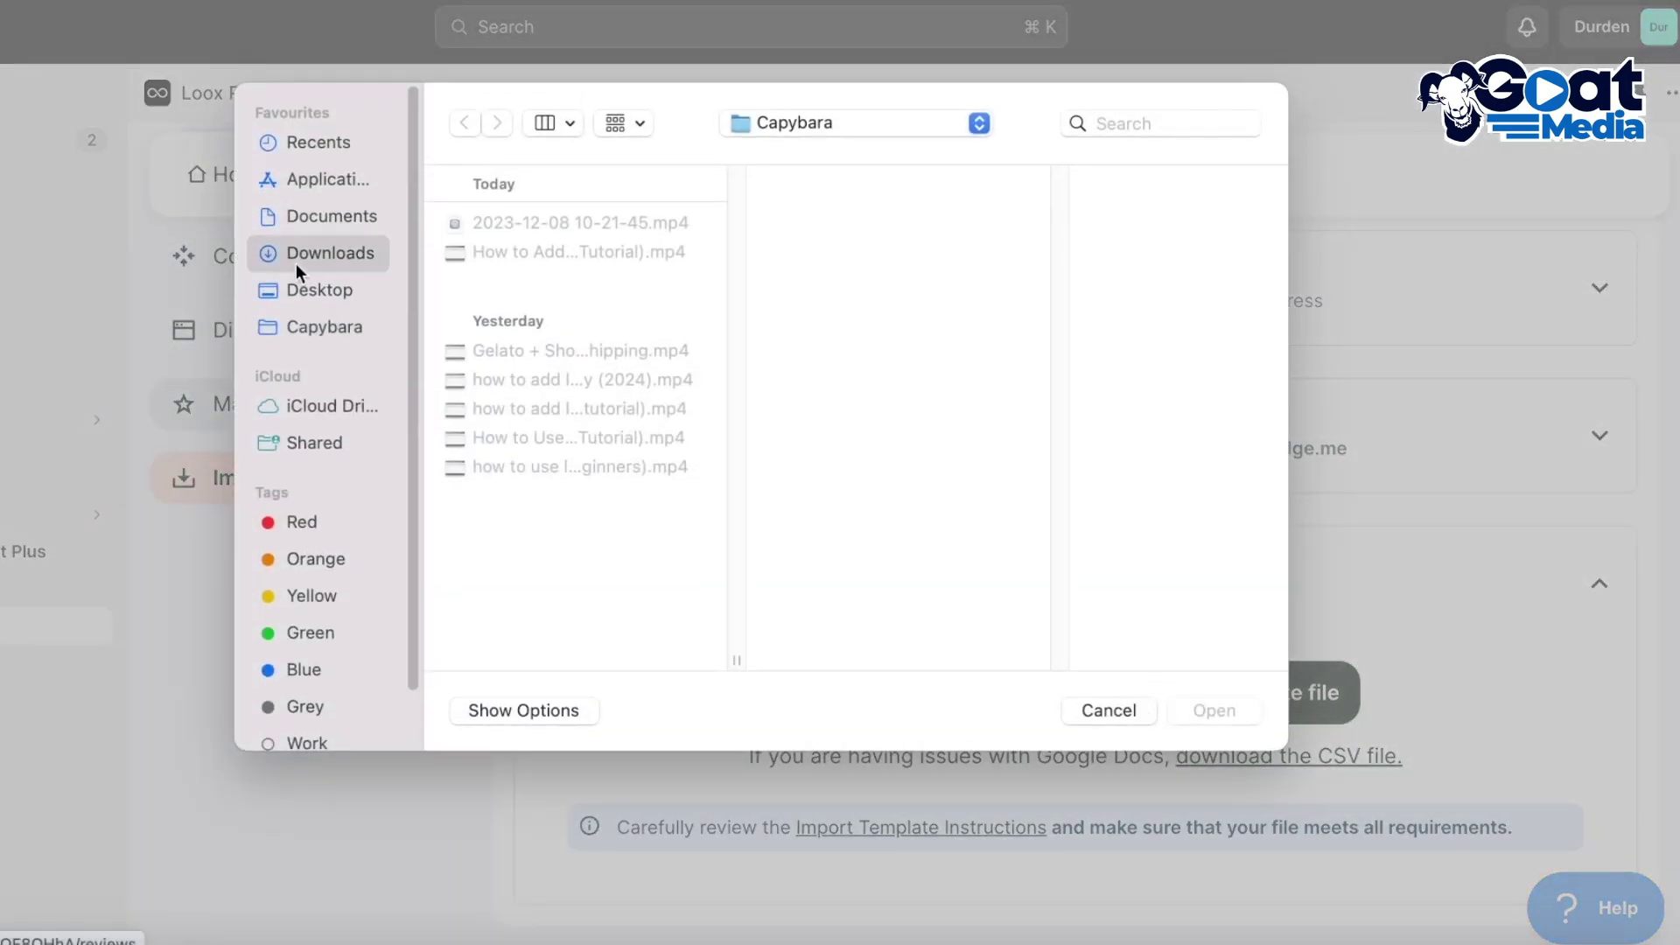
{"action": "left_click", "coordinate": [313, 286]}
{"action": "left_click", "coordinate": [319, 252]}
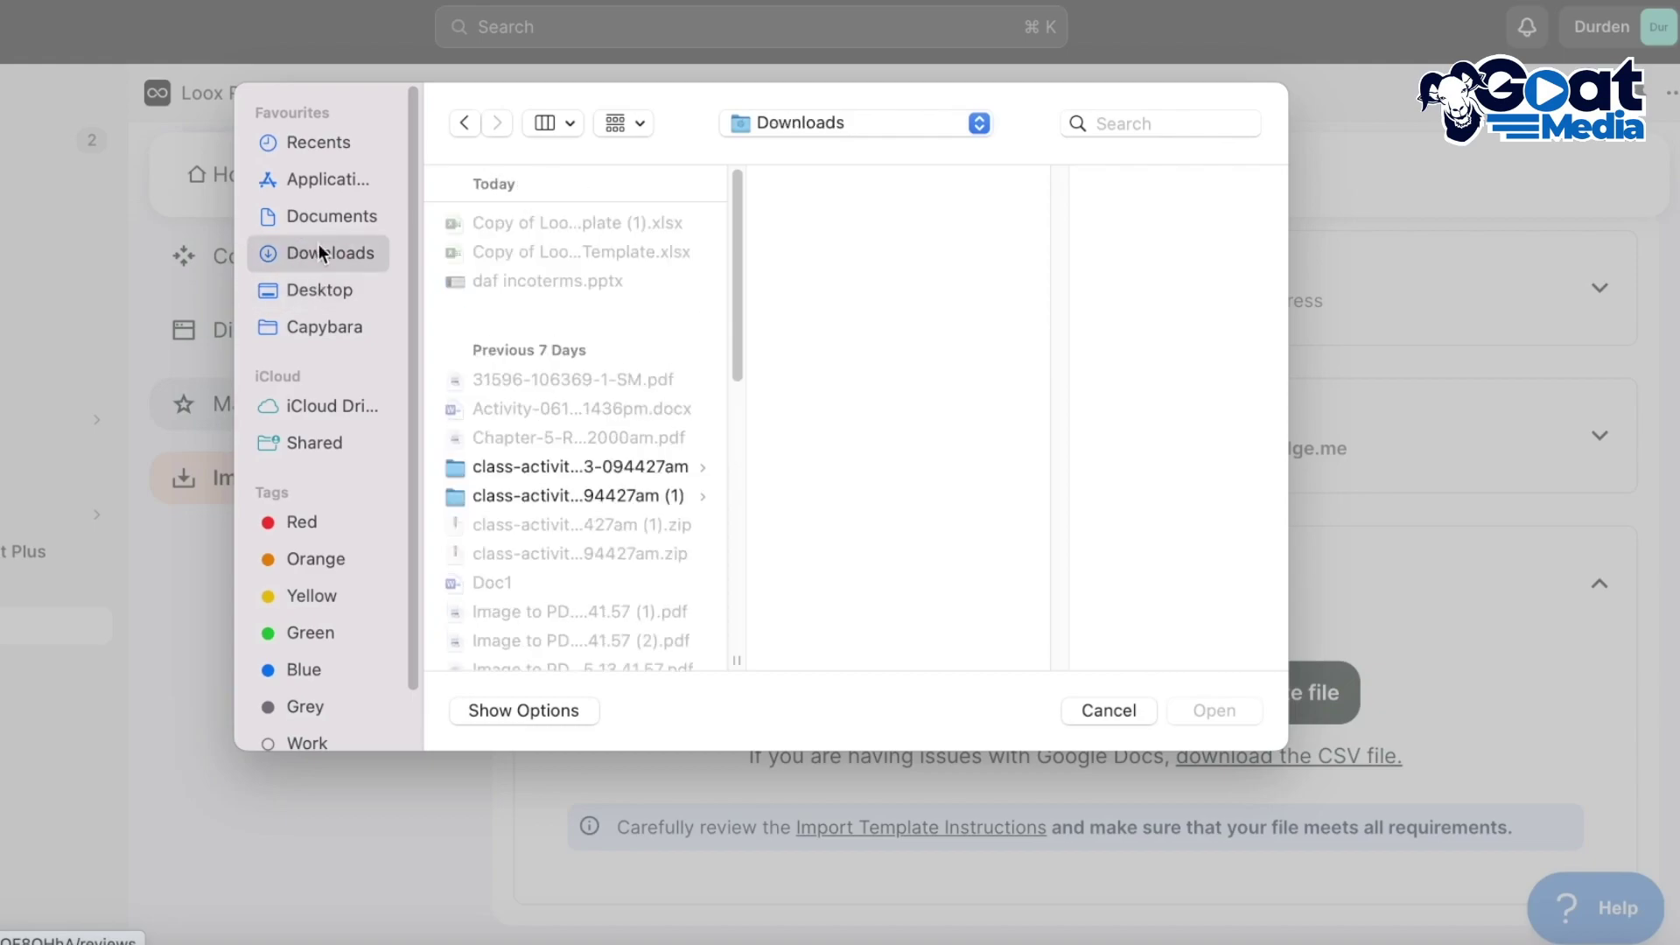
{"action": "left_click", "coordinate": [1128, 709]}
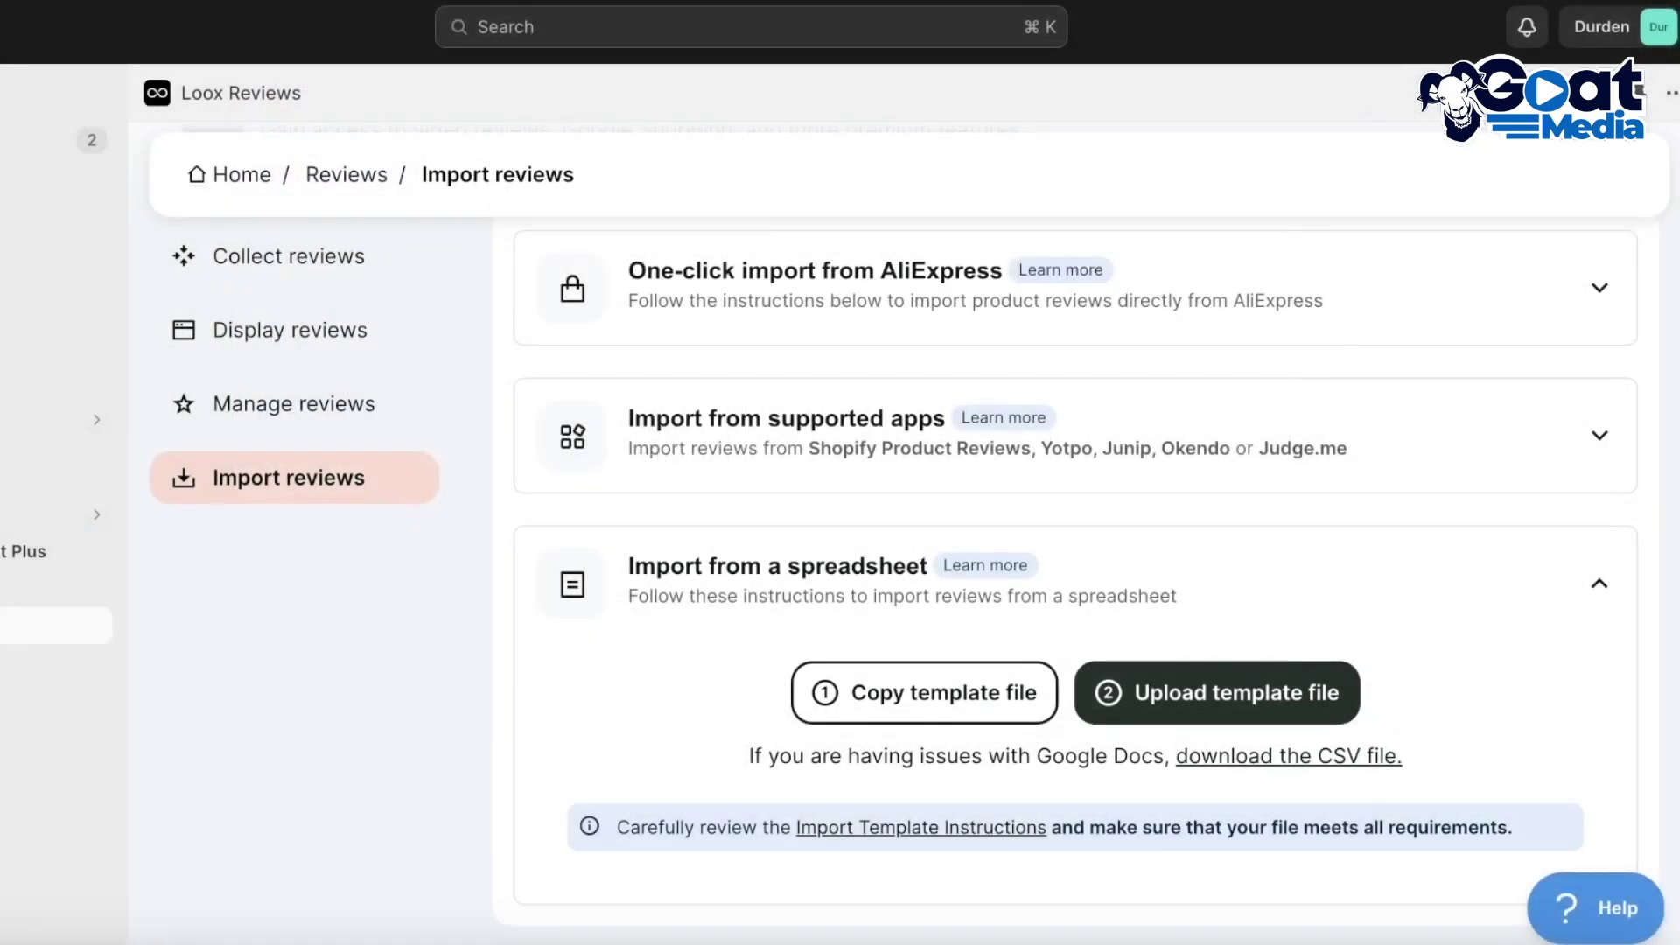
Find the downloaded review spreadsheet in Downloads and open it in Microsoft Excel
{"action": "left_click", "coordinate": [1216, 692]}
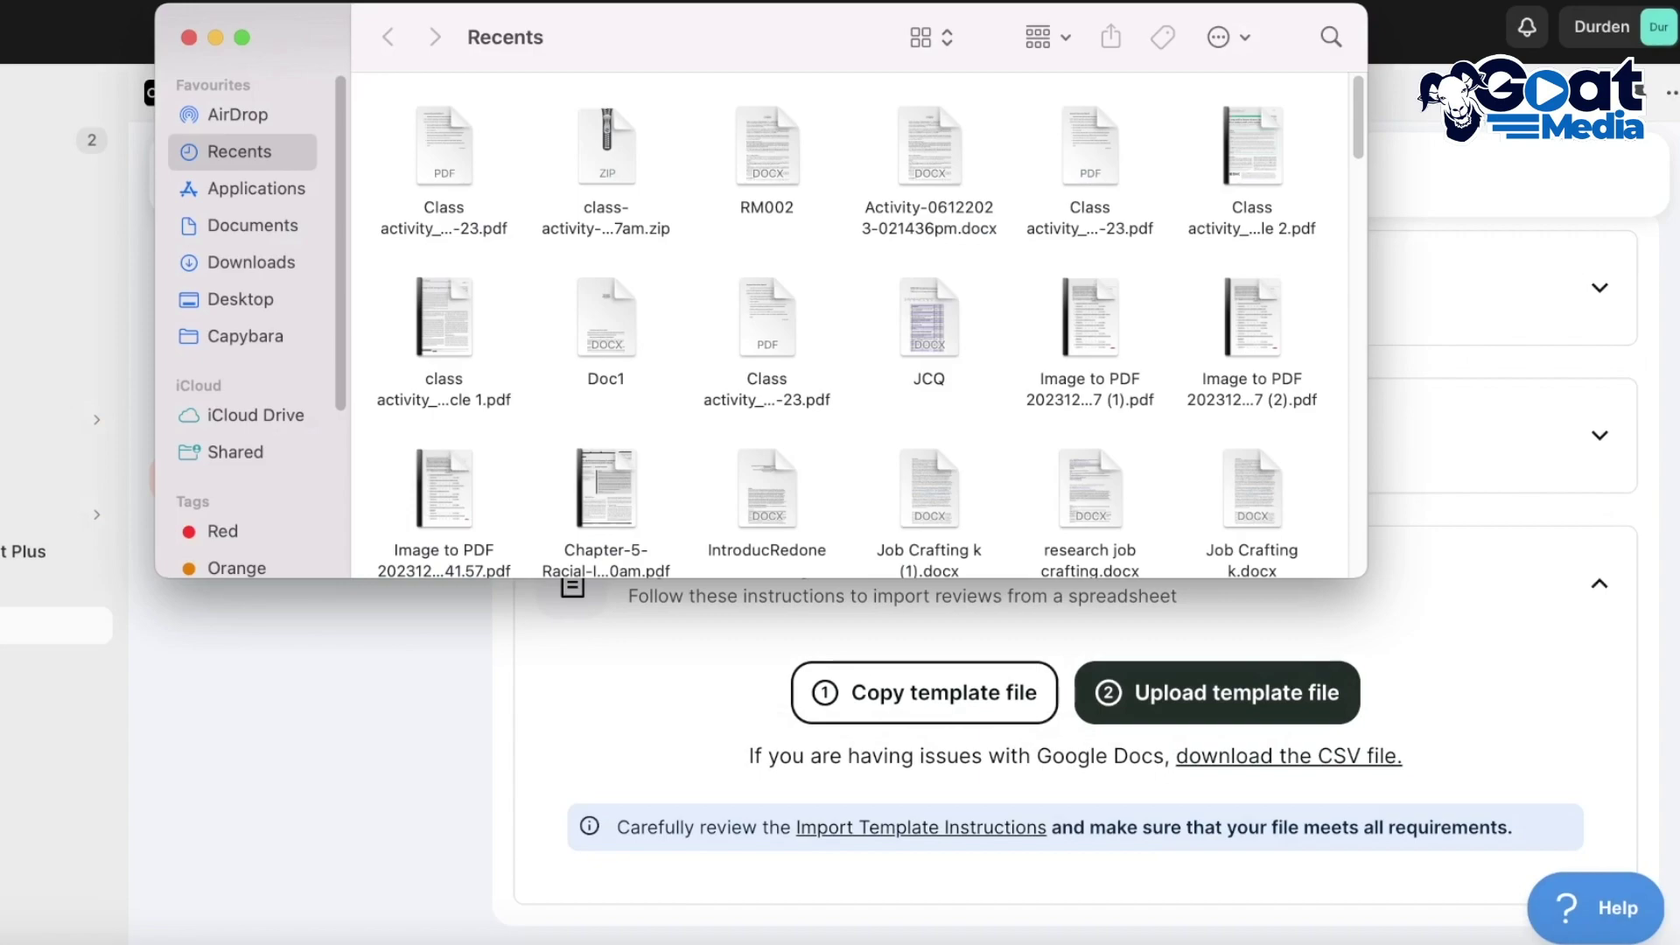
{"action": "left_click", "coordinate": [251, 253]}
{"action": "scroll", "coordinate": [454, 401], "scroll_direction": "down", "scroll_amount": 10}
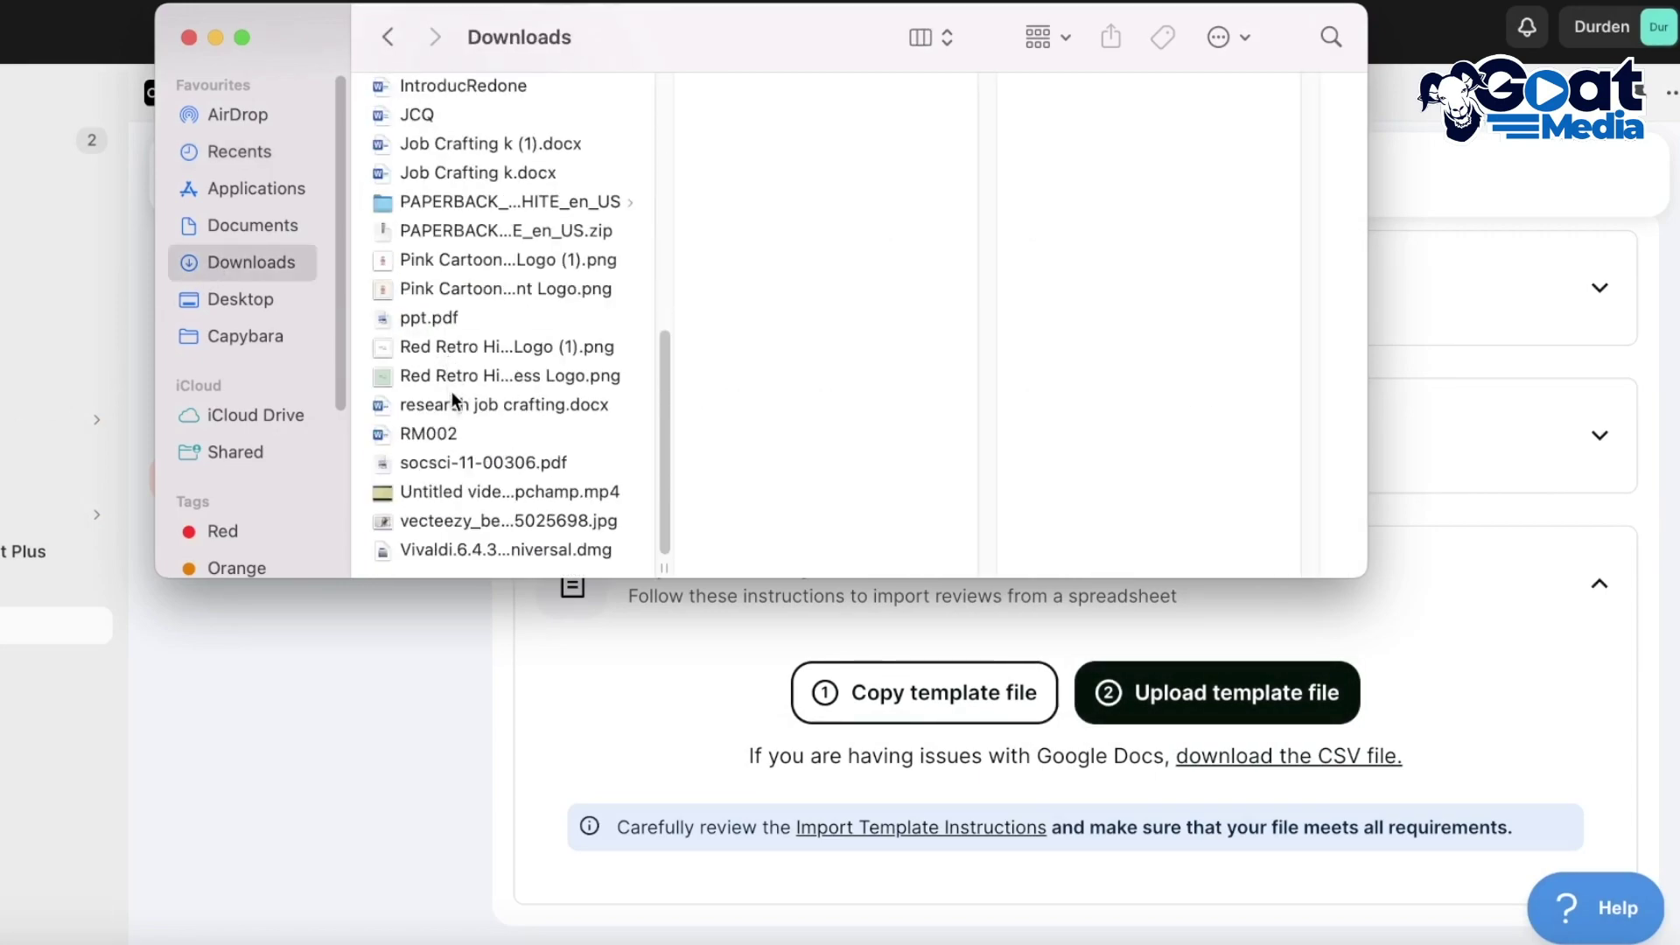
{"action": "key", "text": "Escape"}
{"action": "left_click", "coordinate": [910, 934]}
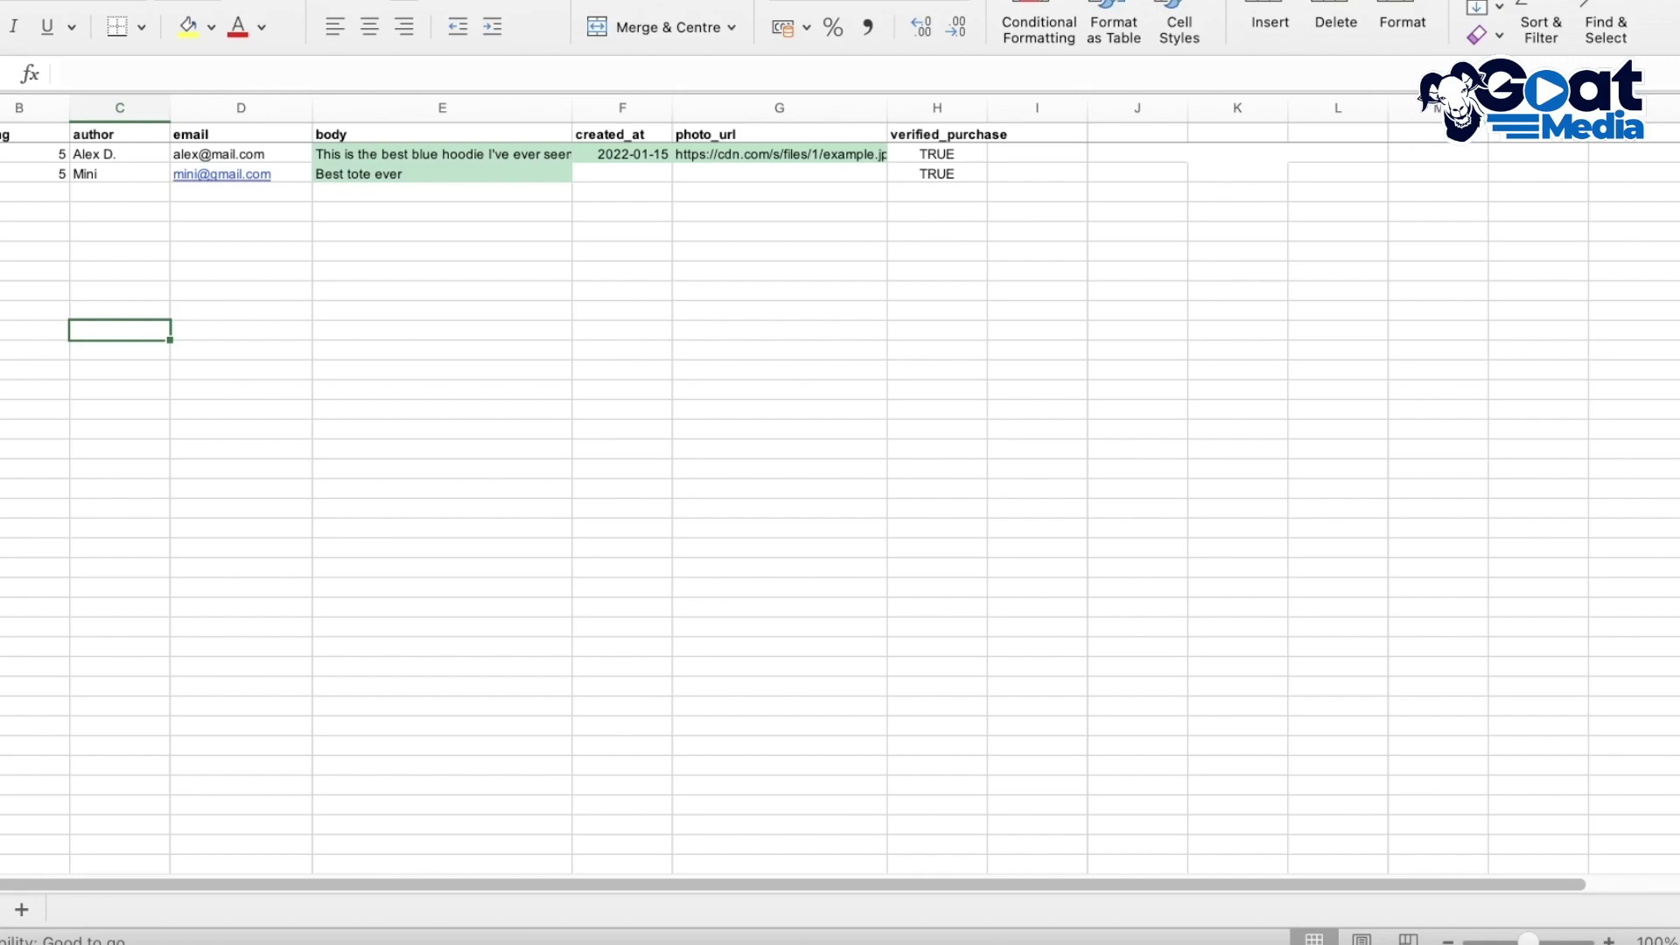
Open the downloaded review template workbook from Downloads in Excel
{"action": "key", "text": "super+o"}
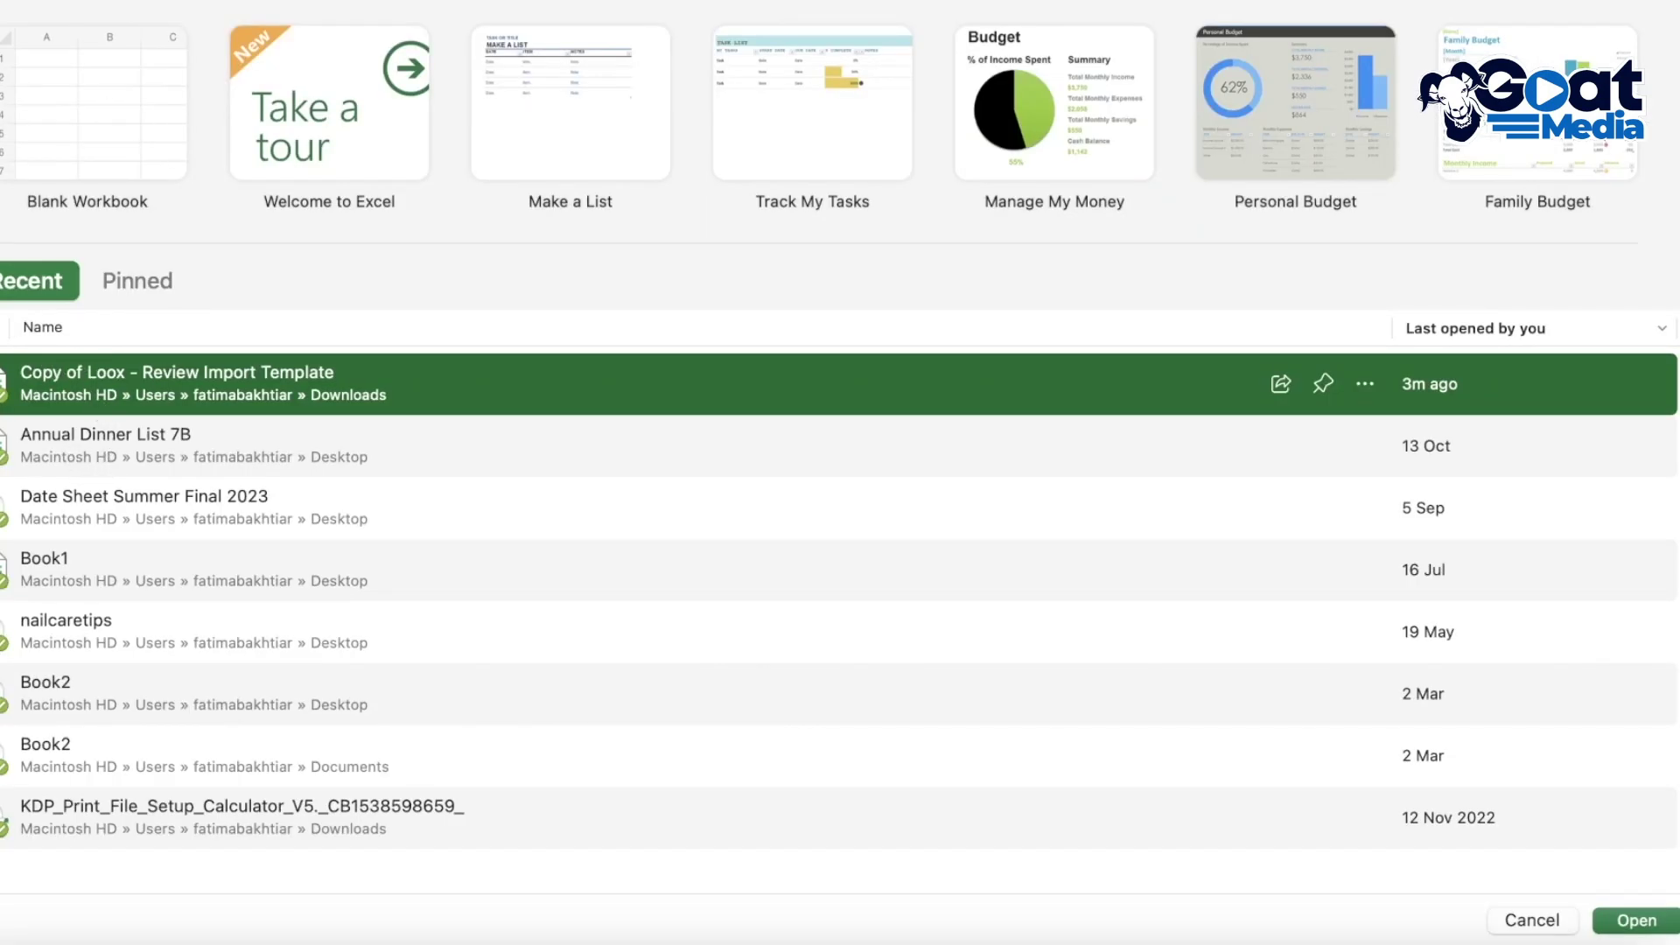
{"action": "left_click", "coordinate": [3, 363]}
{"action": "left_click", "coordinate": [150, 28]}
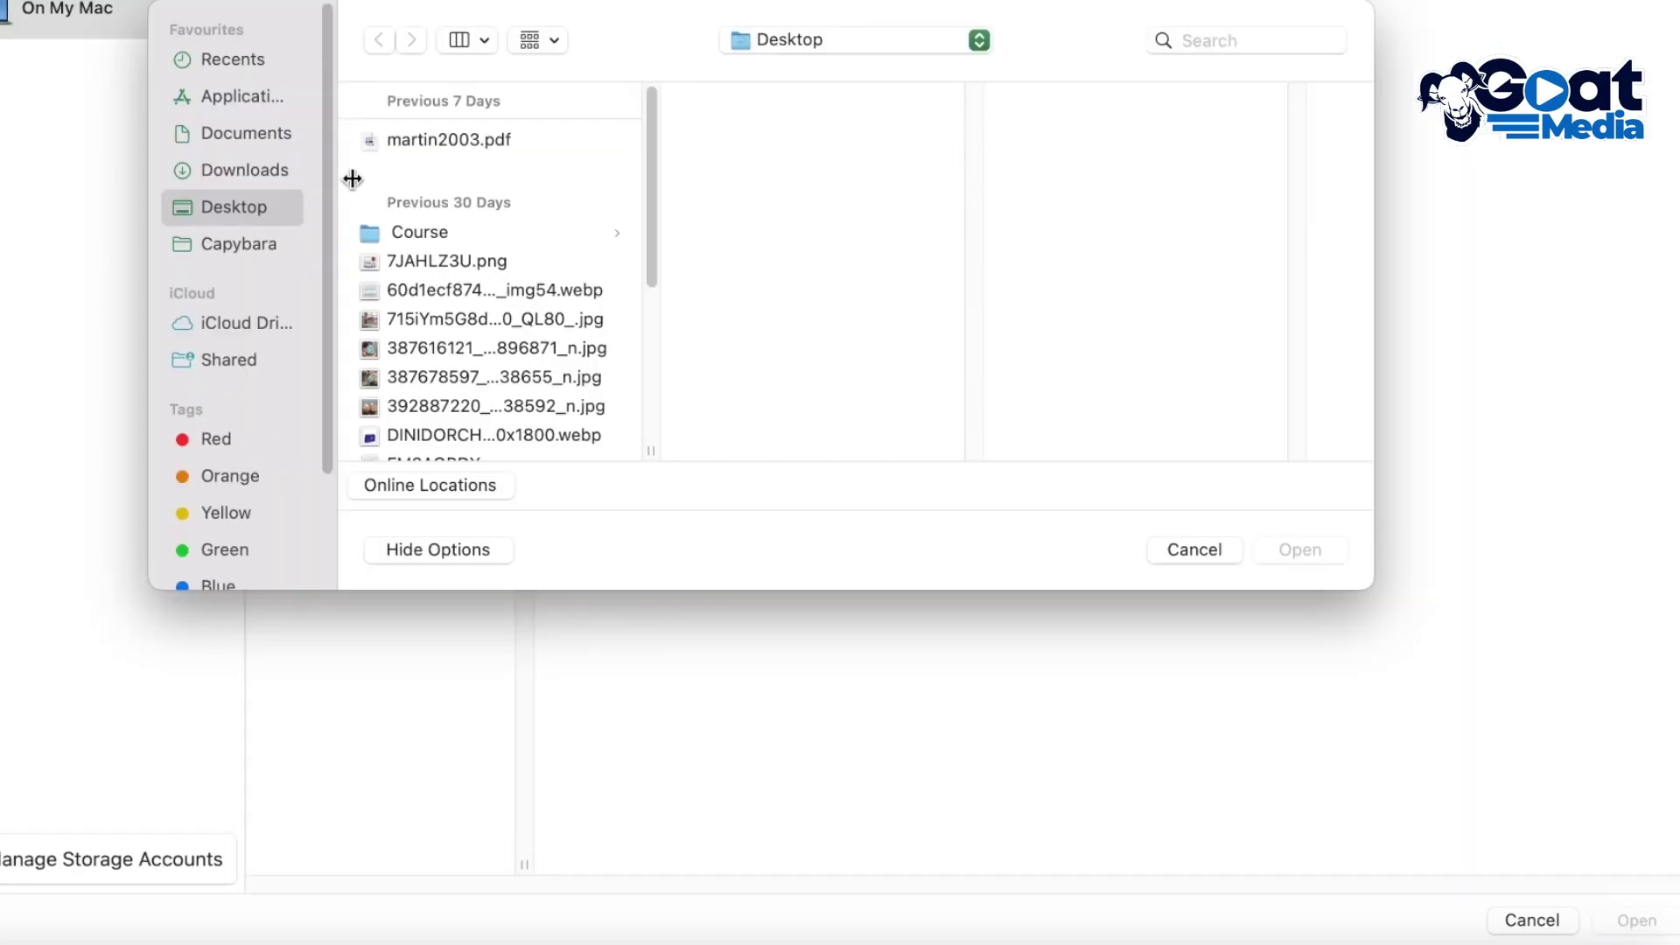
{"action": "left_click", "coordinate": [244, 169]}
{"action": "left_click", "coordinate": [446, 136]}
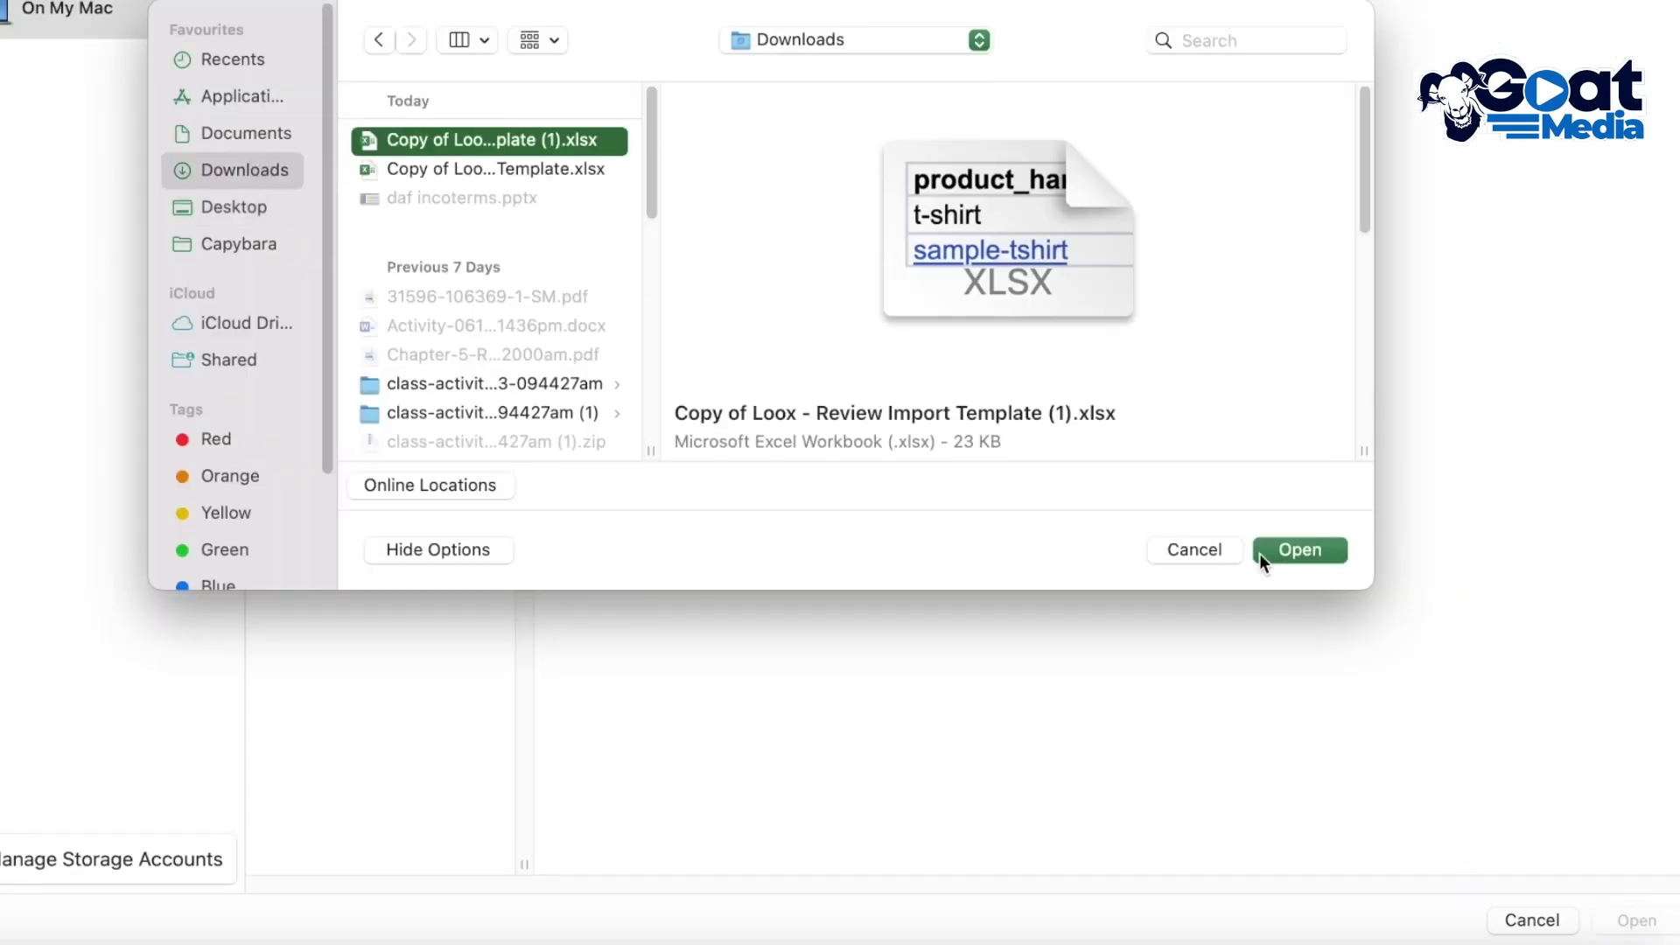
{"action": "left_click", "coordinate": [1293, 549]}
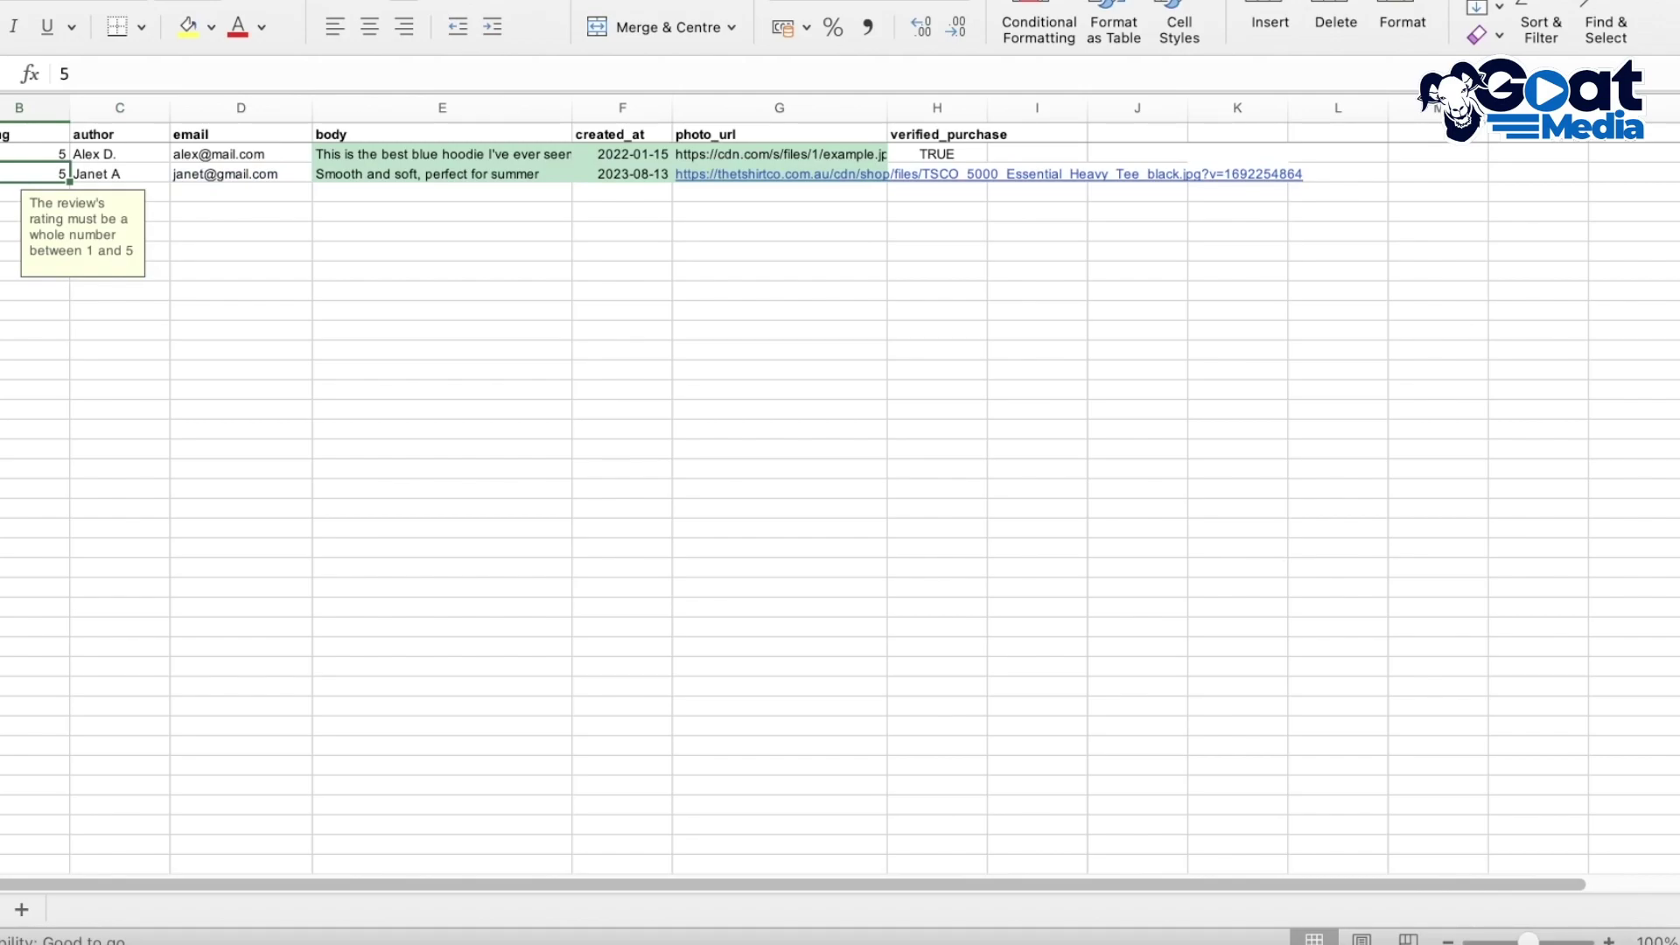
Save the template as a CSV UTF-8 (Comma-delimited) file in Downloads
{"action": "key", "text": "super+shift+s"}
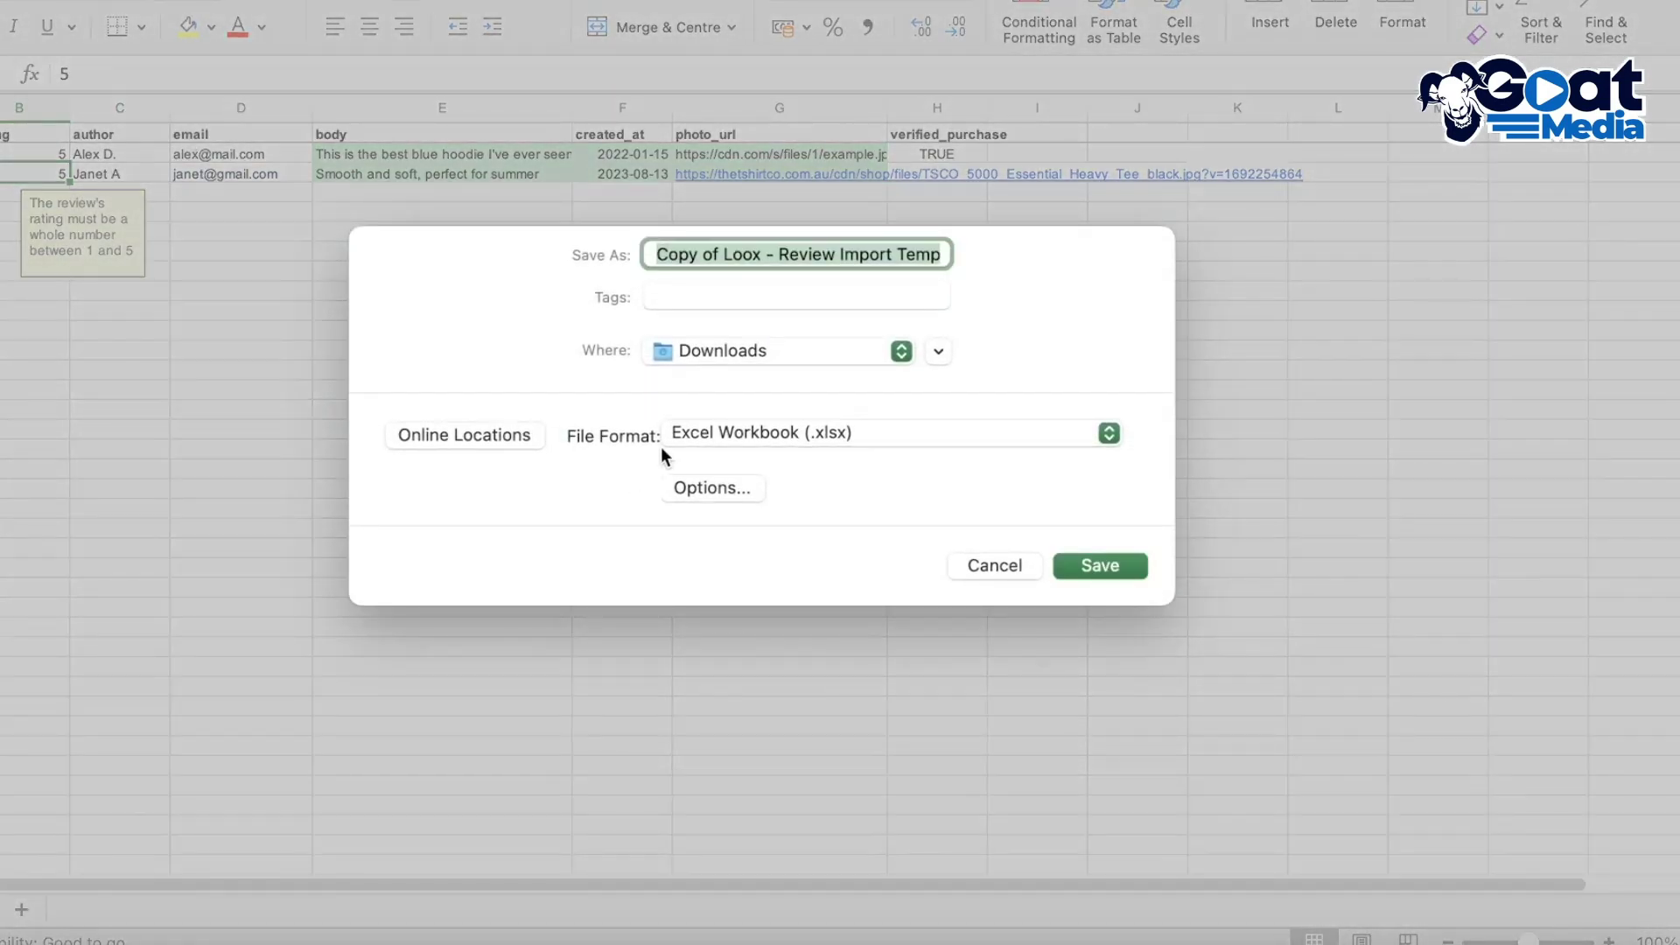
{"action": "left_click", "coordinate": [770, 439]}
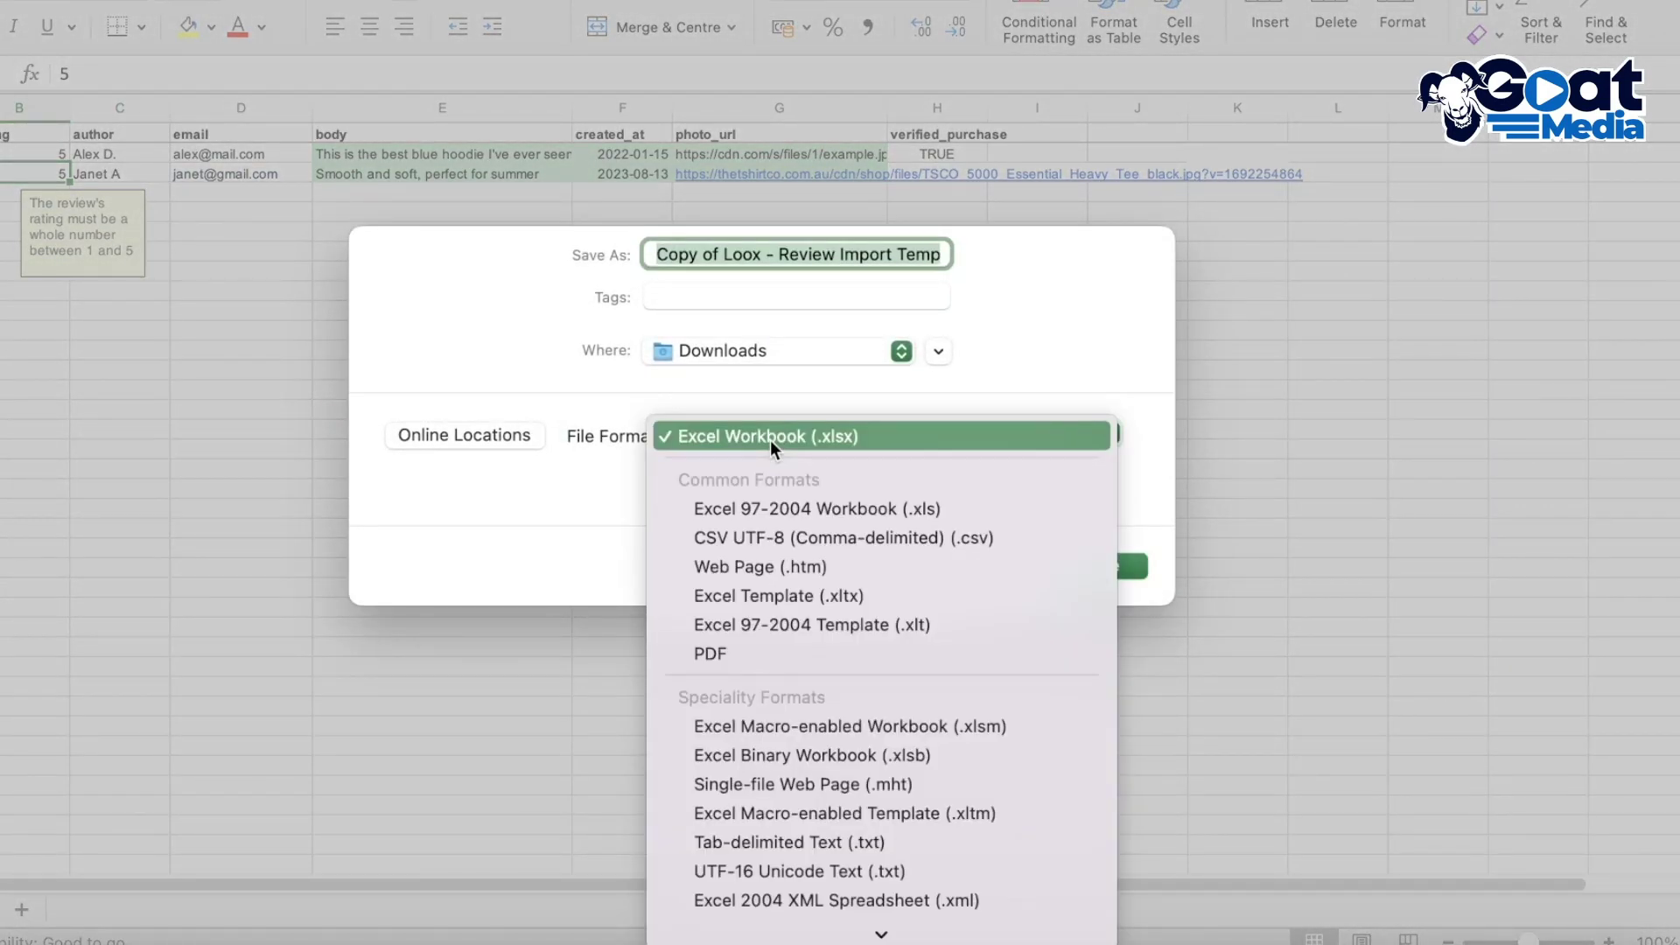
{"action": "key", "text": "Down"}
{"action": "key", "text": "Down"}
{"action": "left_click", "coordinate": [827, 538]}
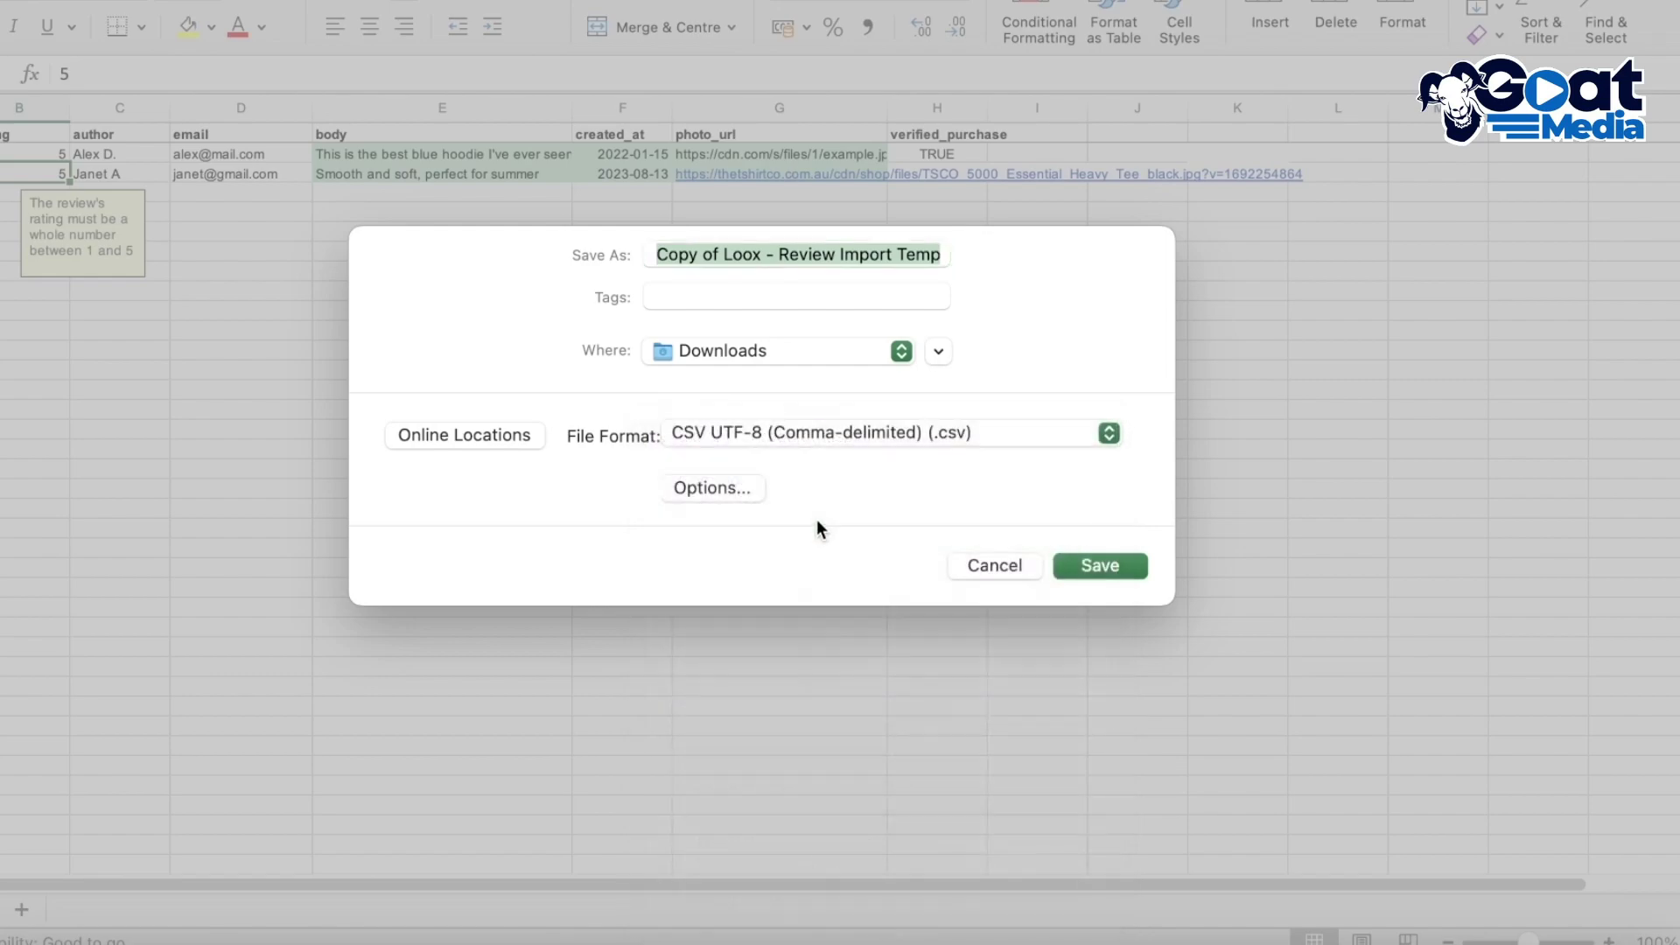
{"action": "left_click", "coordinate": [1133, 571]}
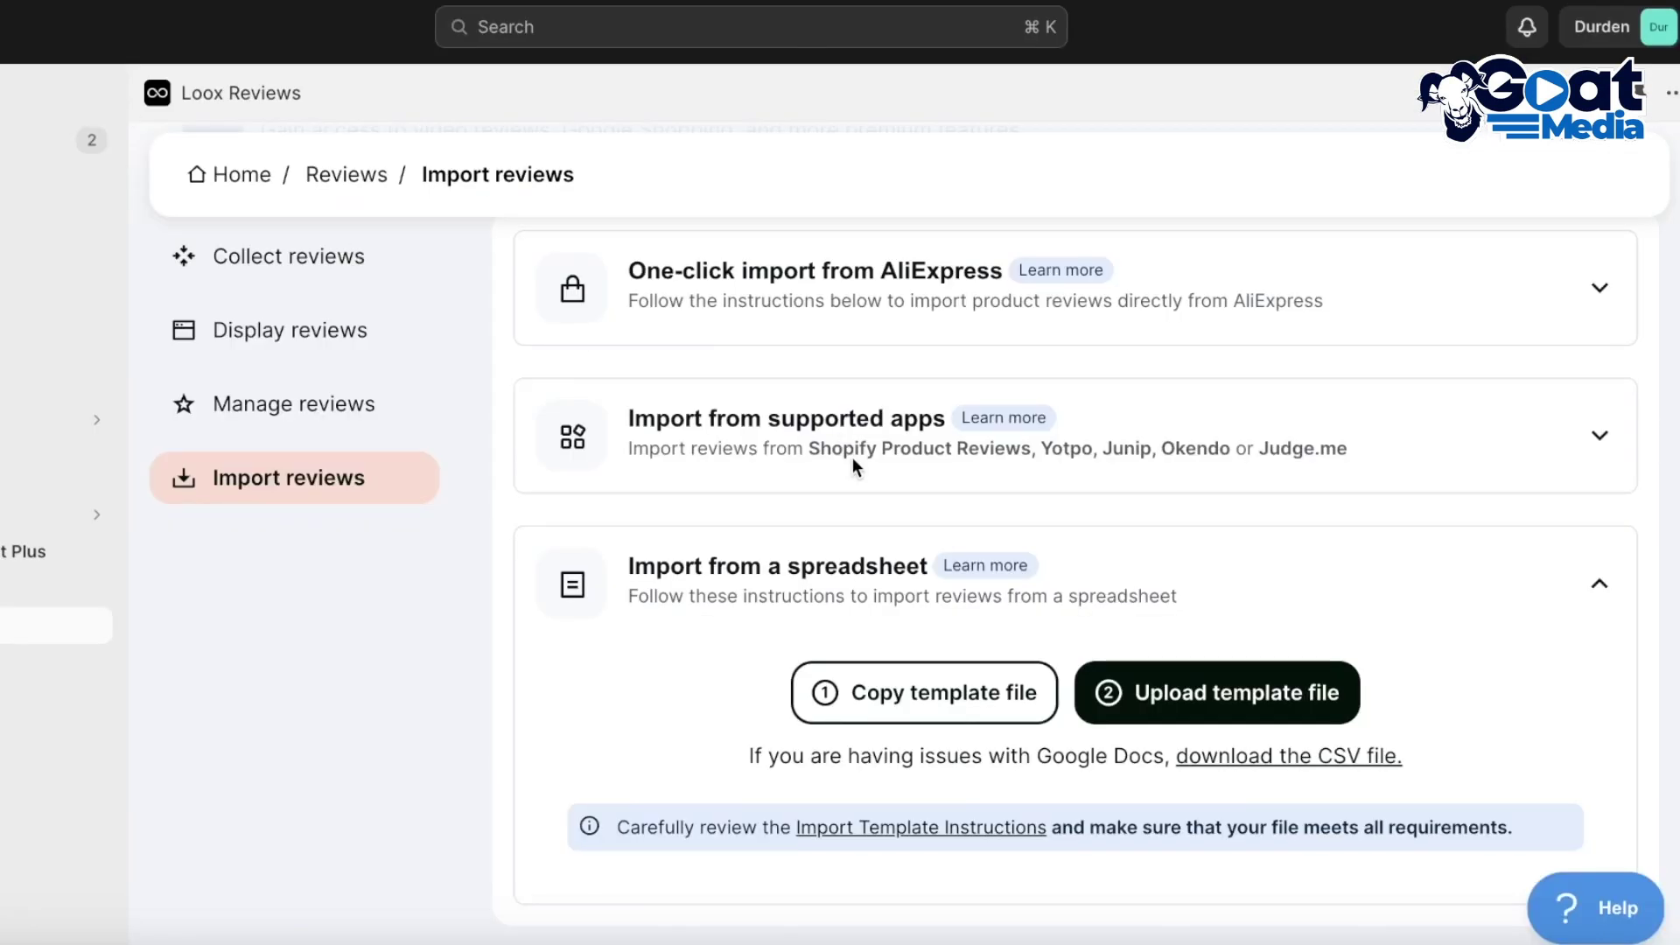
Upload the CSV review template from Downloads to Loox's spreadsheet import
{"action": "left_click", "coordinate": [1354, 710]}
{"action": "left_click", "coordinate": [348, 287]}
{"action": "left_click", "coordinate": [337, 253]}
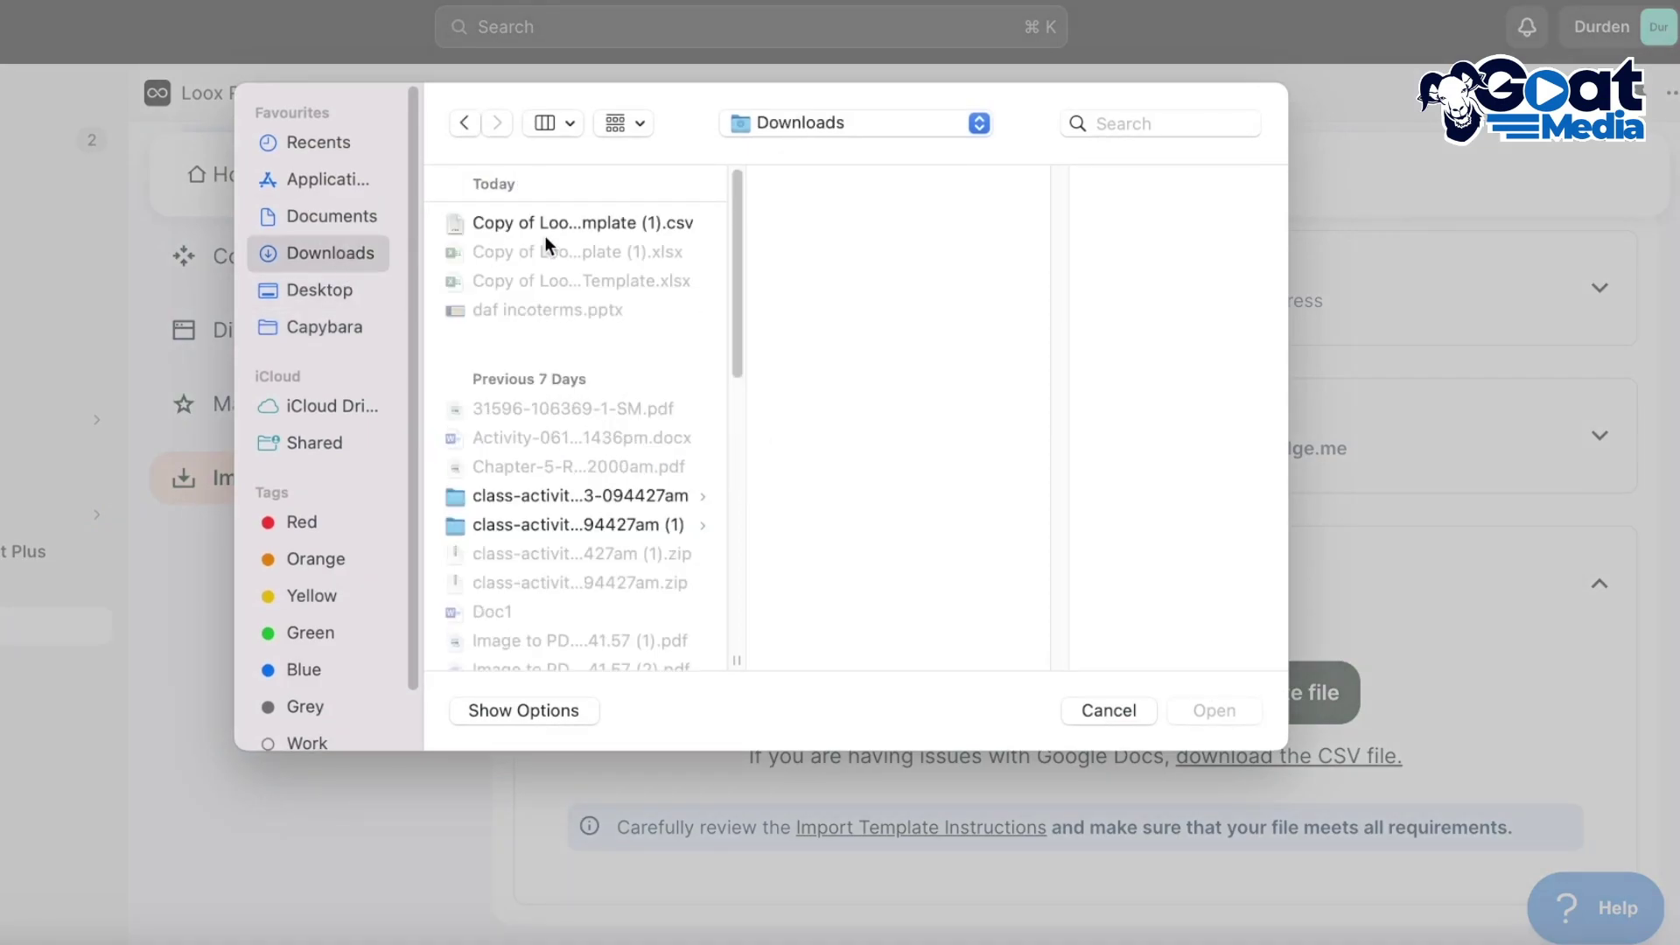
{"action": "left_click", "coordinate": [552, 222]}
{"action": "left_click", "coordinate": [1221, 710]}
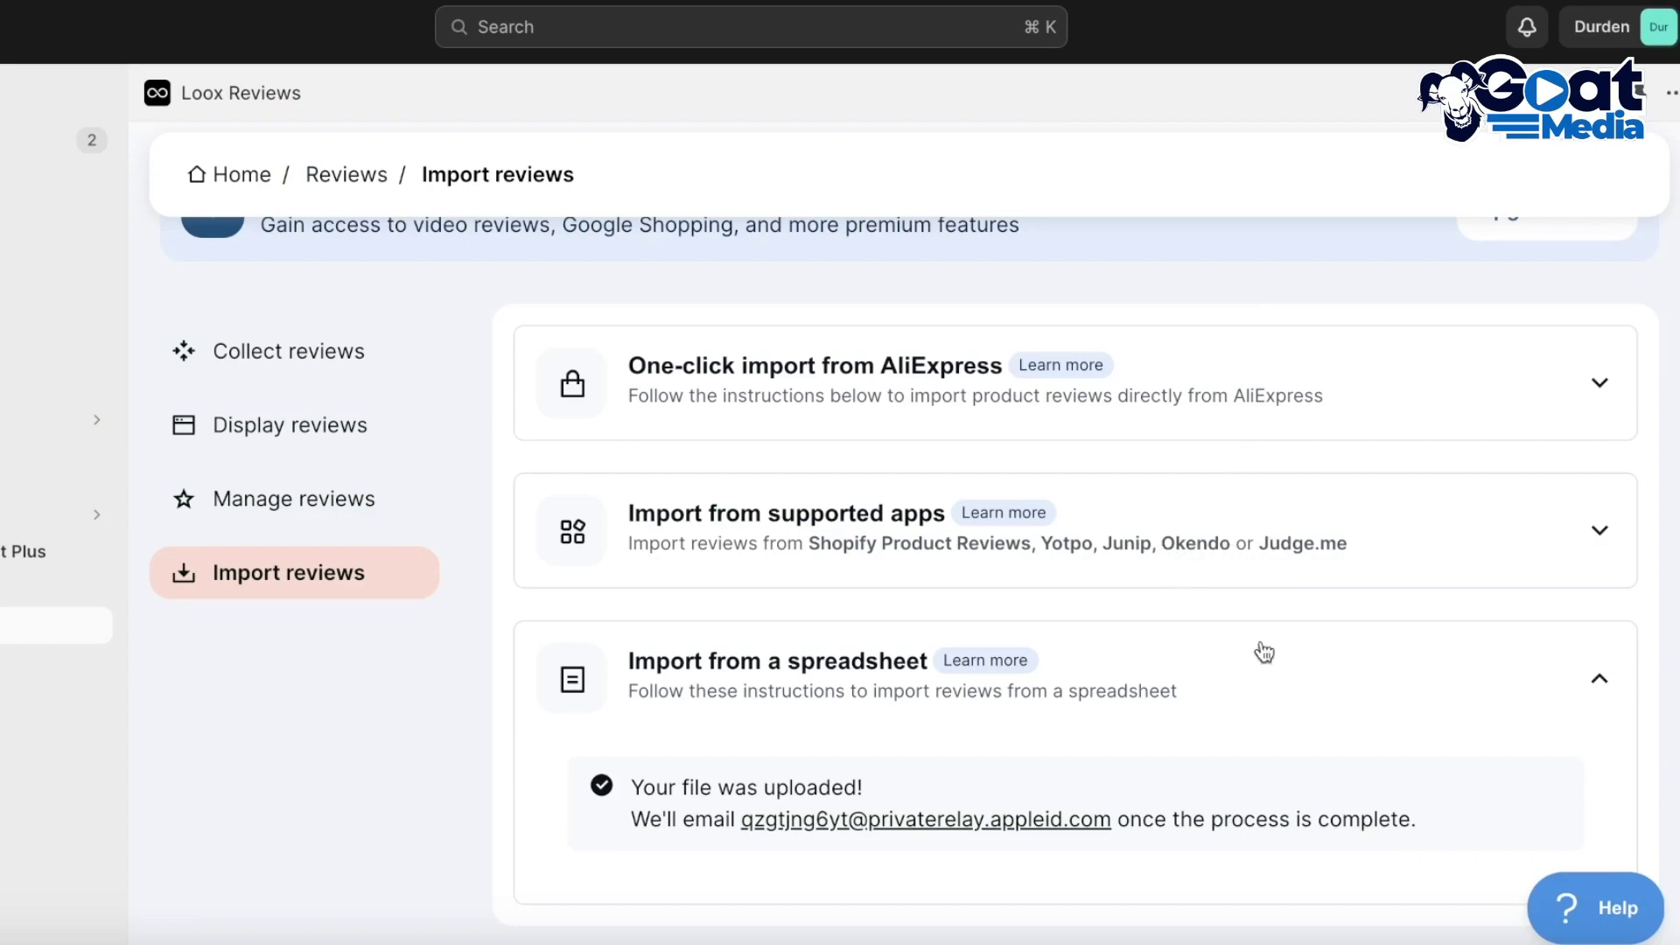
Collapse and re-expand the spreadsheet import section to view the upload confirmation
{"action": "scroll", "coordinate": [1540, 728], "scroll_direction": "up", "scroll_amount": 2}
{"action": "left_click", "coordinate": [1546, 729]}
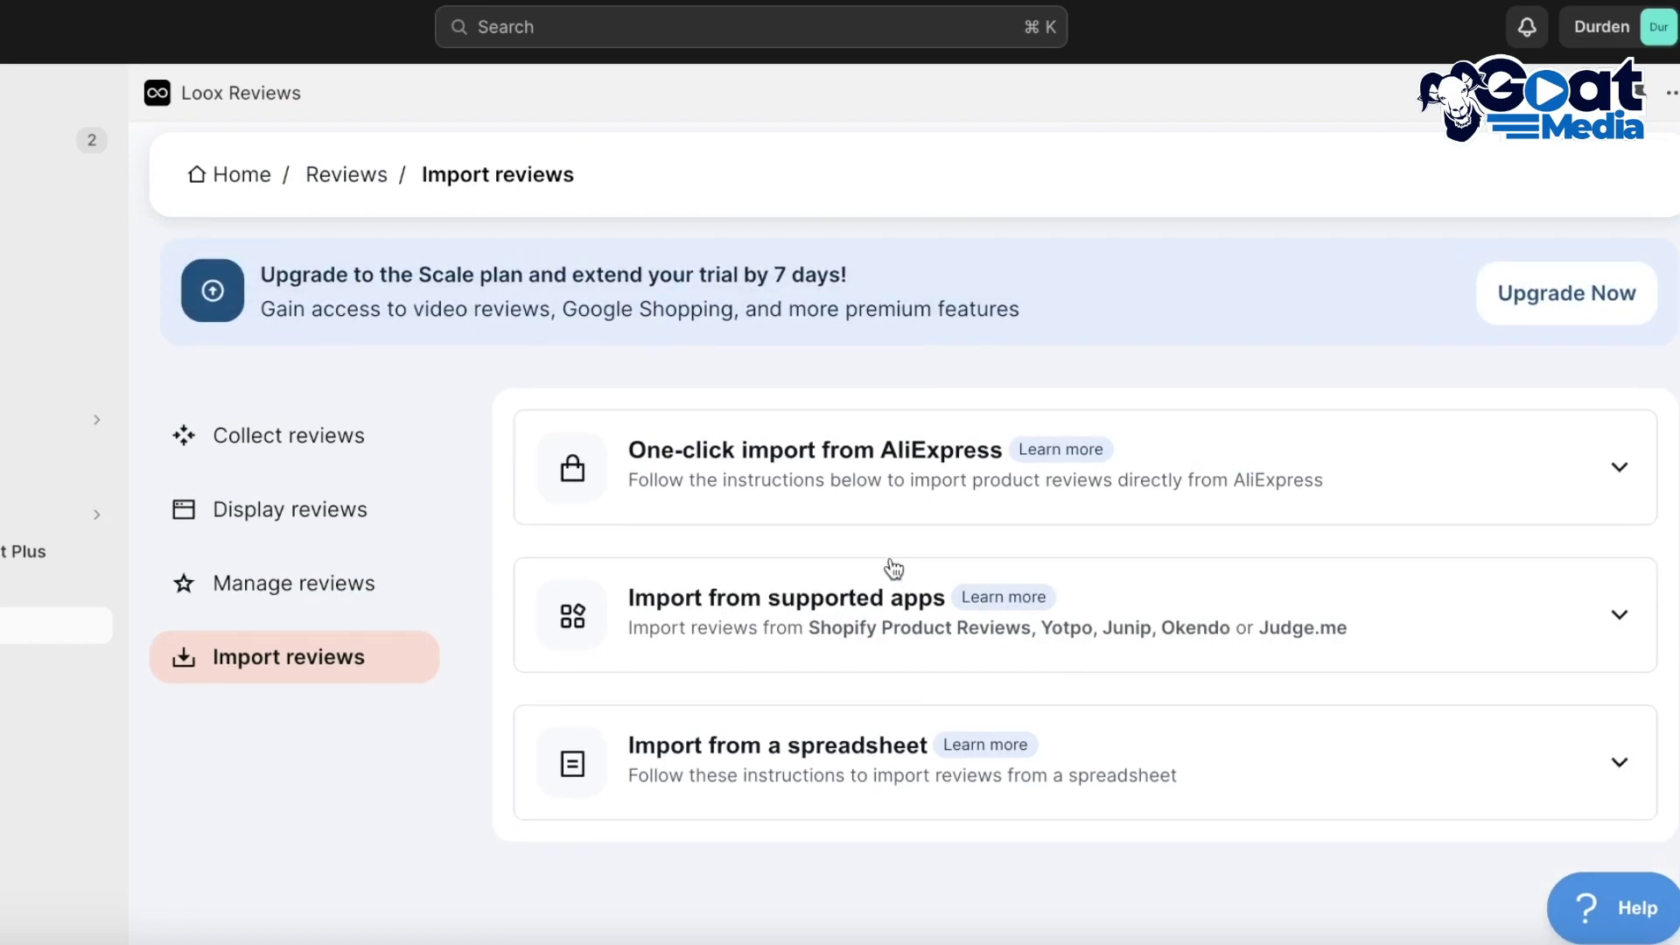
{"action": "left_click", "coordinate": [839, 744]}
{"action": "scroll", "coordinate": [989, 713], "scroll_direction": "down", "scroll_amount": 1}
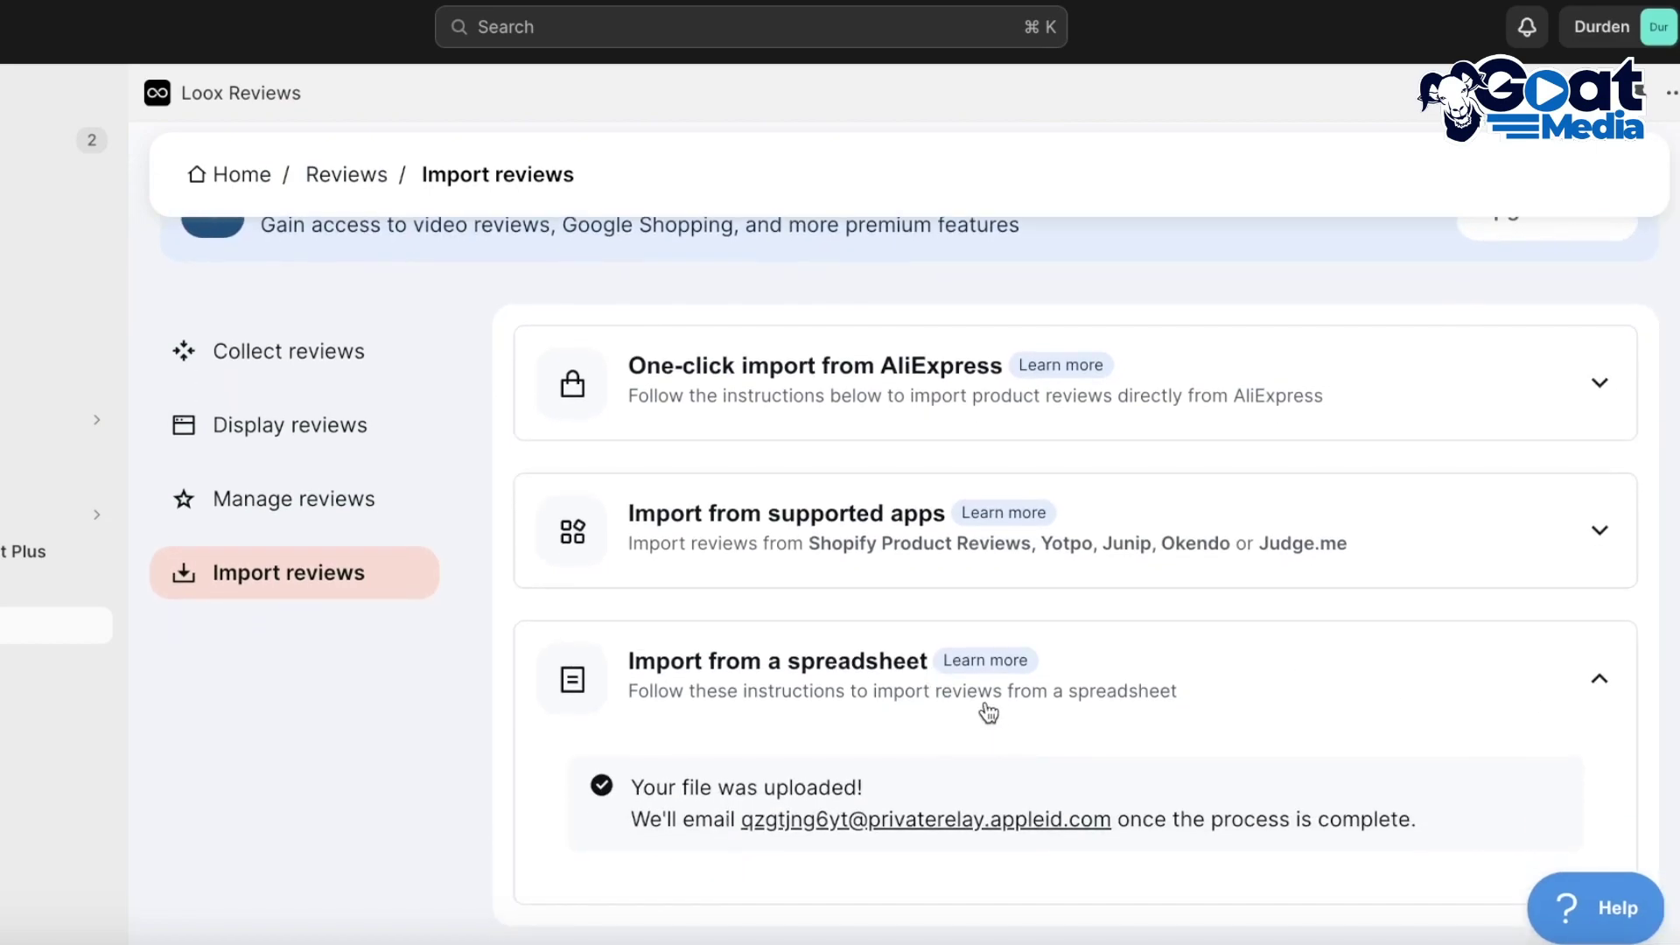
Preview the Anon Tote storefront product page to check the imported reviews, then close it
{"action": "left_click", "coordinate": [53, 177]}
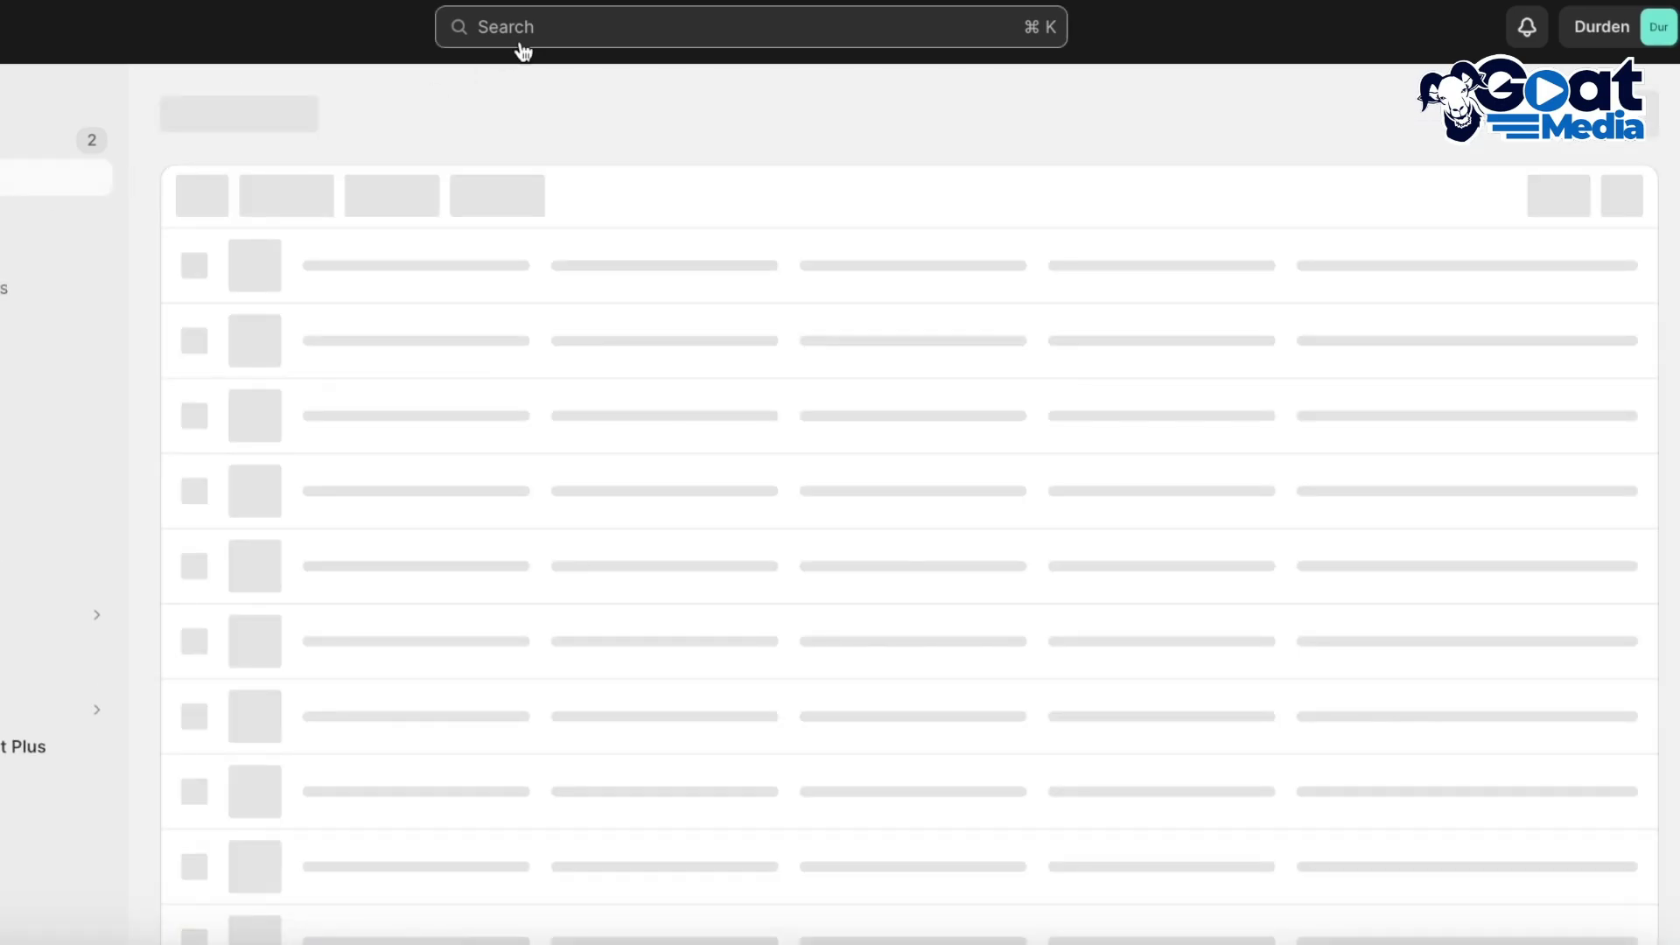
{"action": "scroll", "coordinate": [709, 600], "scroll_direction": "down", "scroll_amount": 1}
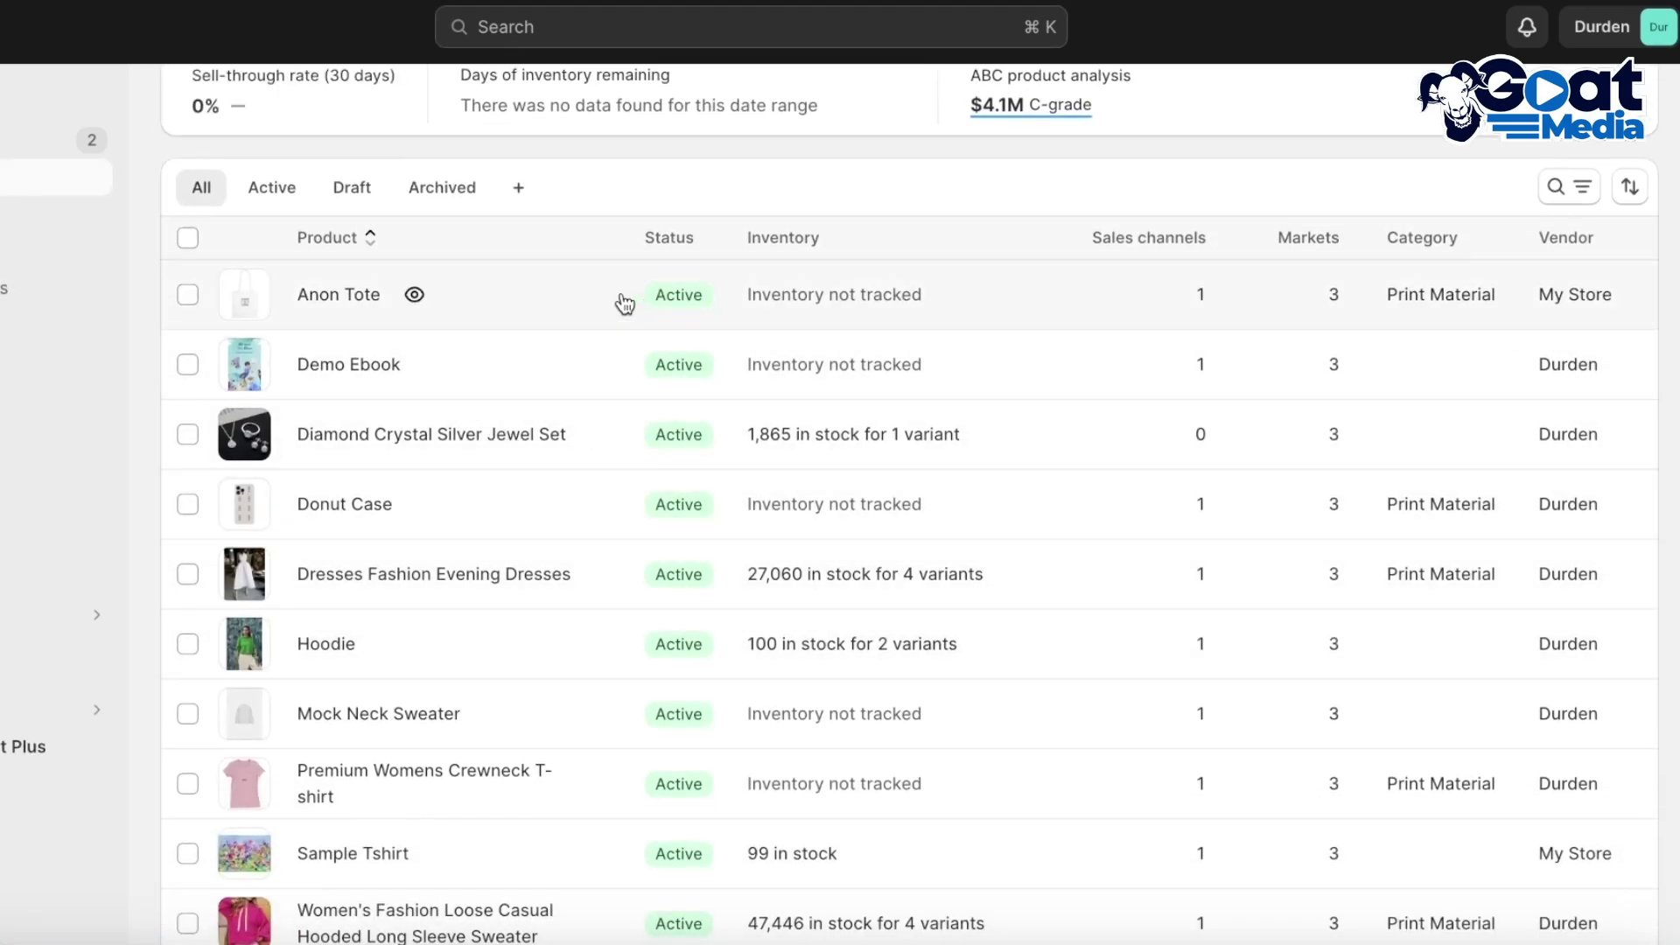
{"action": "left_click", "coordinate": [416, 296]}
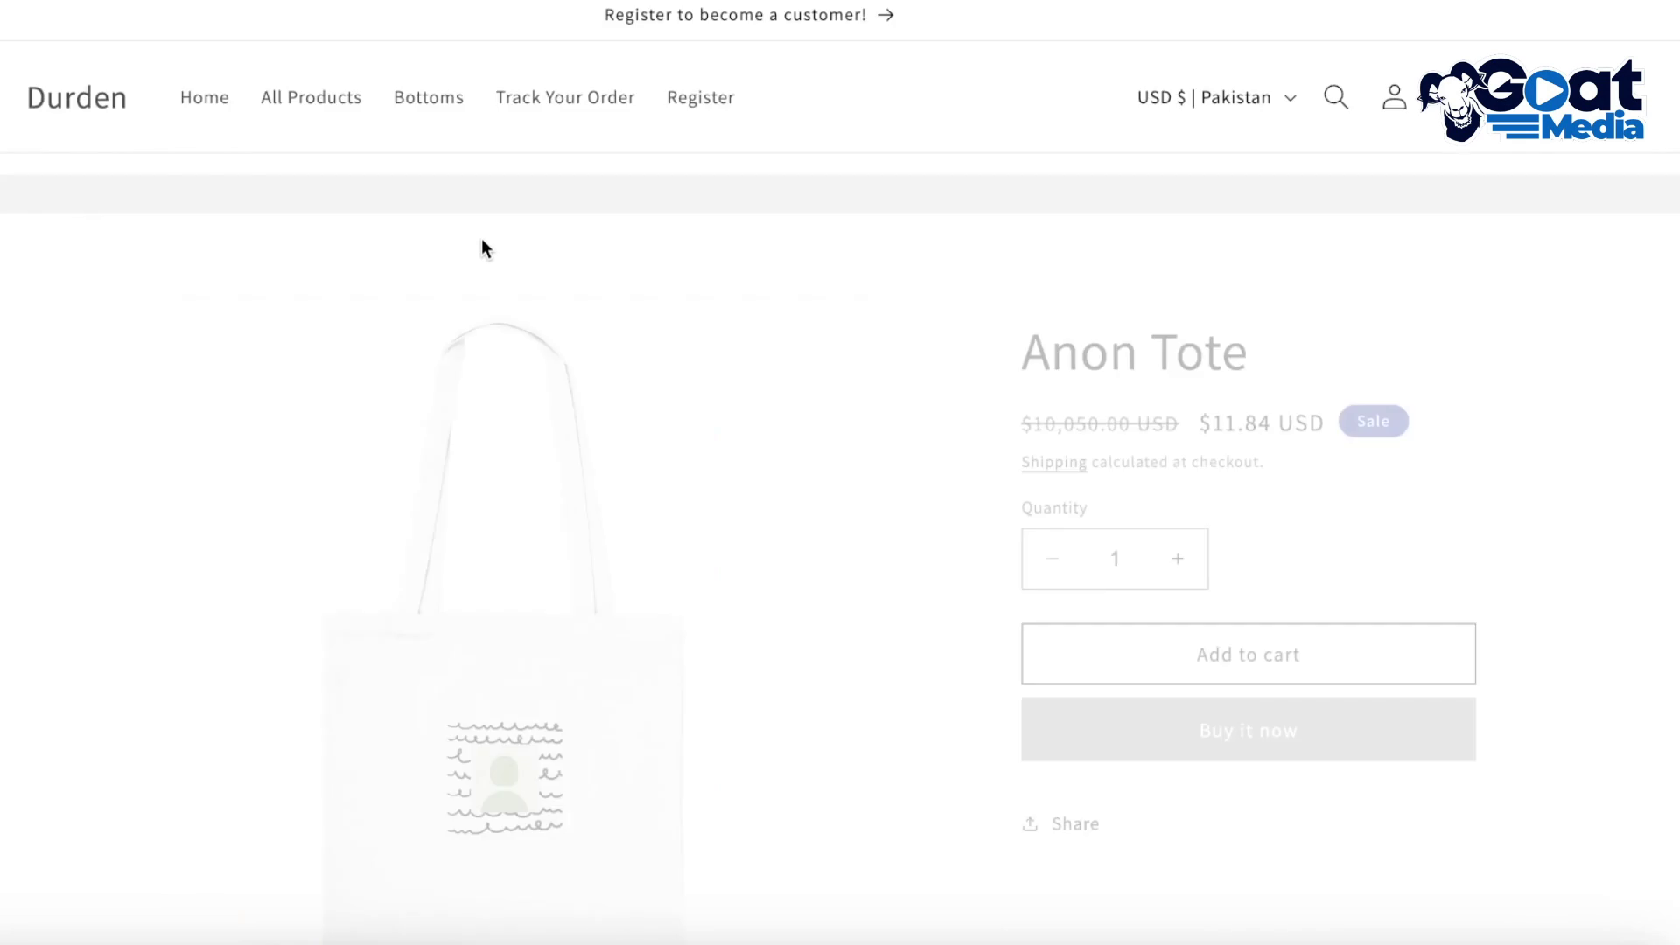
{"action": "scroll", "coordinate": [472, 228], "scroll_direction": "down", "scroll_amount": 15}
{"action": "scroll", "coordinate": [612, 304], "scroll_direction": "up", "scroll_amount": 10}
{"action": "scroll", "coordinate": [630, 195], "scroll_direction": "down", "scroll_amount": 5}
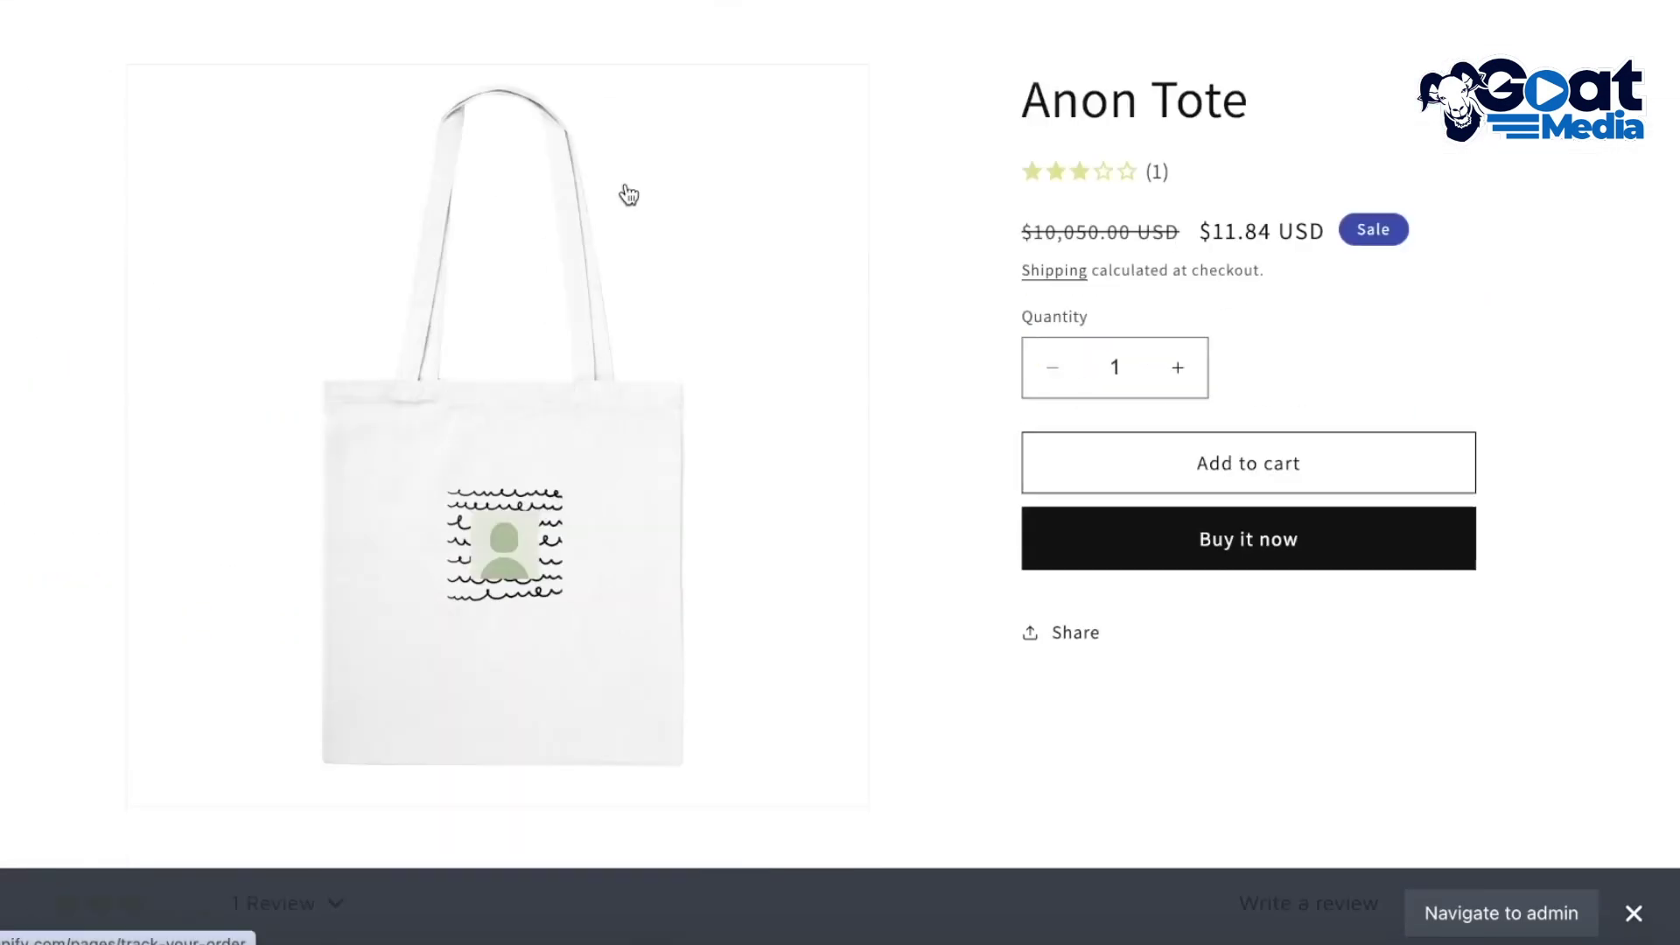
{"action": "key", "text": "ctrl+w"}
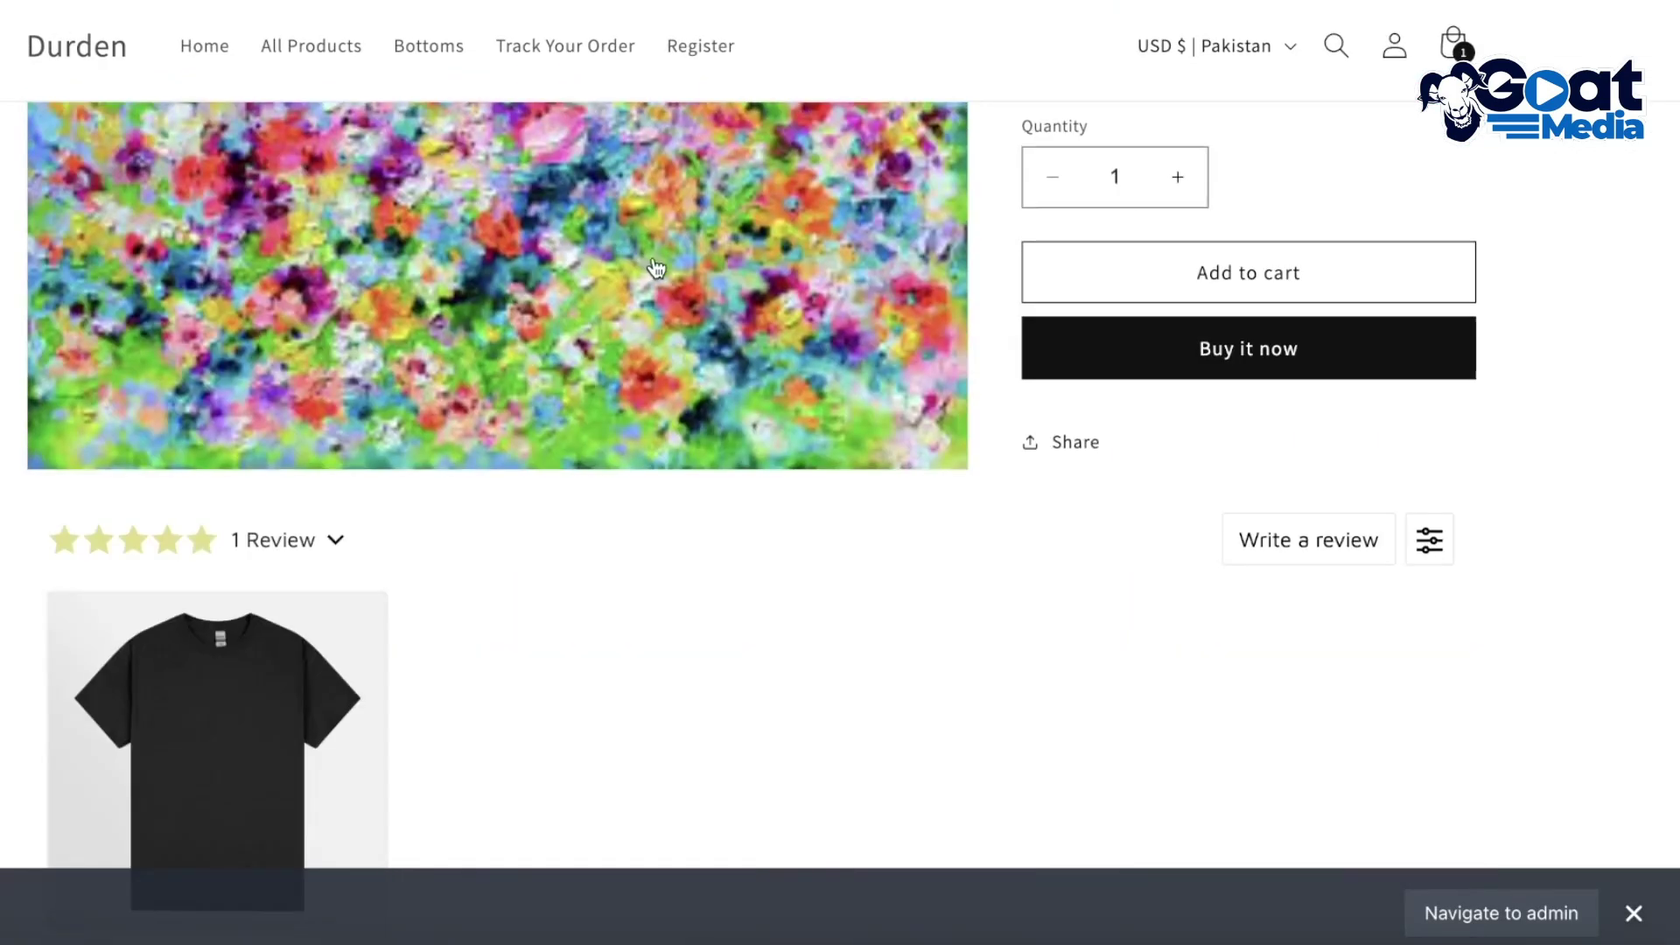
Scroll through the admin Products list
{"action": "scroll", "coordinate": [645, 277], "scroll_direction": "down", "scroll_amount": 3}
{"action": "scroll", "coordinate": [330, 561], "scroll_direction": "down", "scroll_amount": 3}
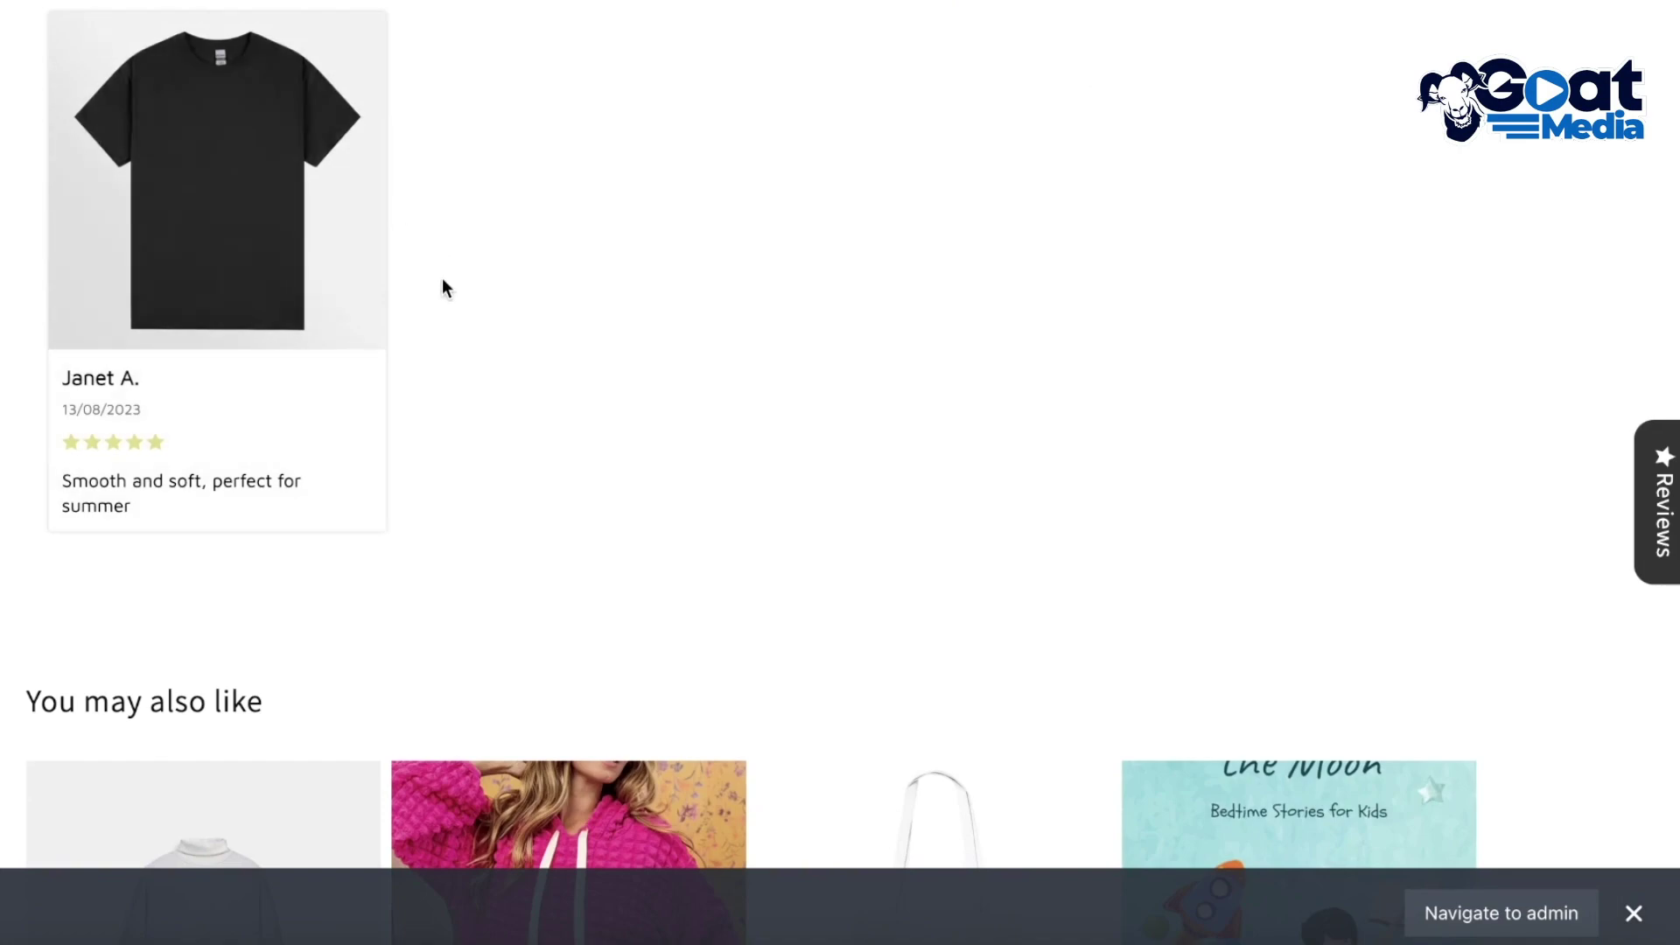
{"action": "scroll", "coordinate": [383, 412], "scroll_direction": "up", "scroll_amount": 1}
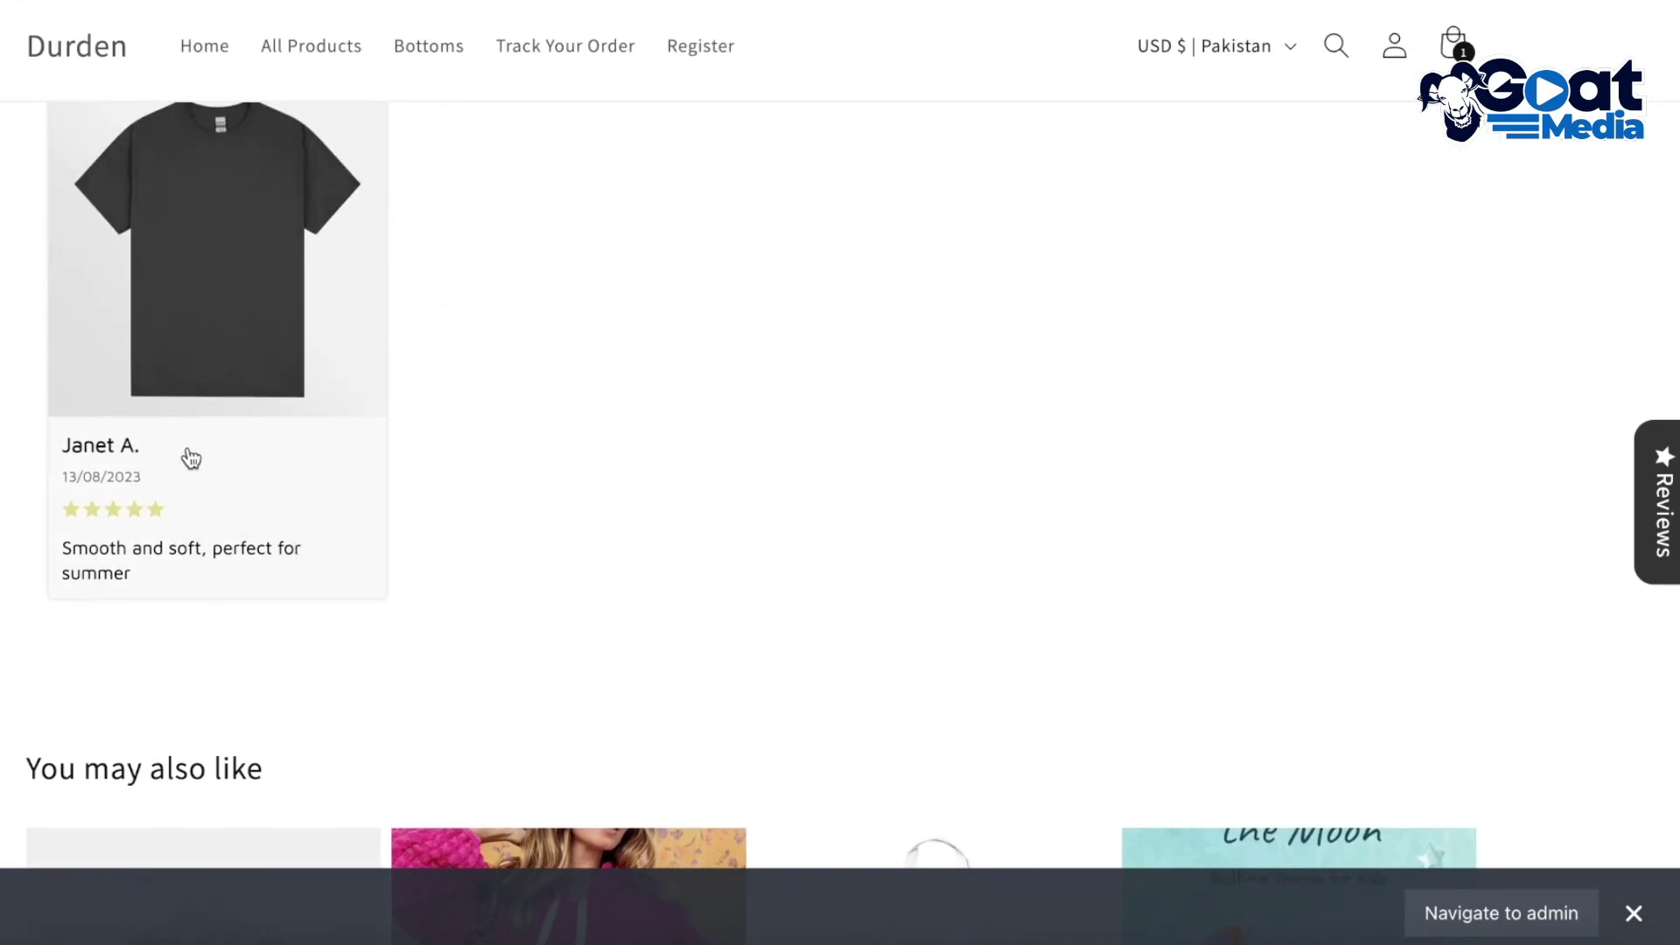
{"action": "scroll", "coordinate": [190, 458], "scroll_direction": "up", "scroll_amount": 3}
{"action": "scroll", "coordinate": [313, 453], "scroll_direction": "down", "scroll_amount": 5}
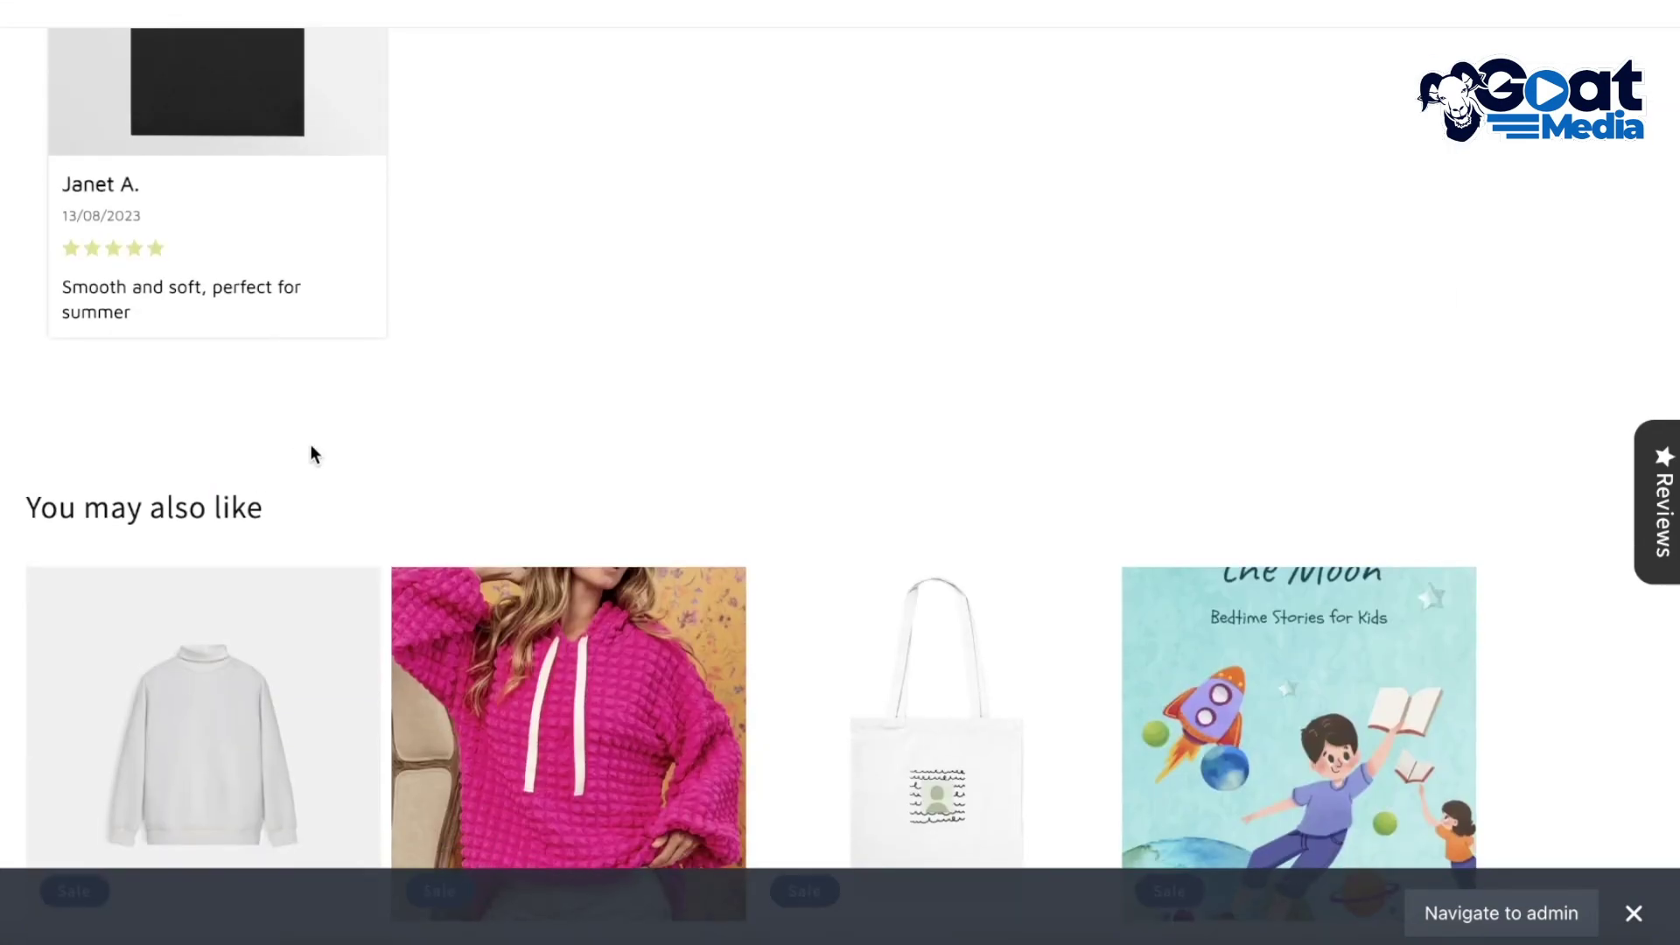
{"action": "scroll", "coordinate": [313, 452], "scroll_direction": "up", "scroll_amount": 4}
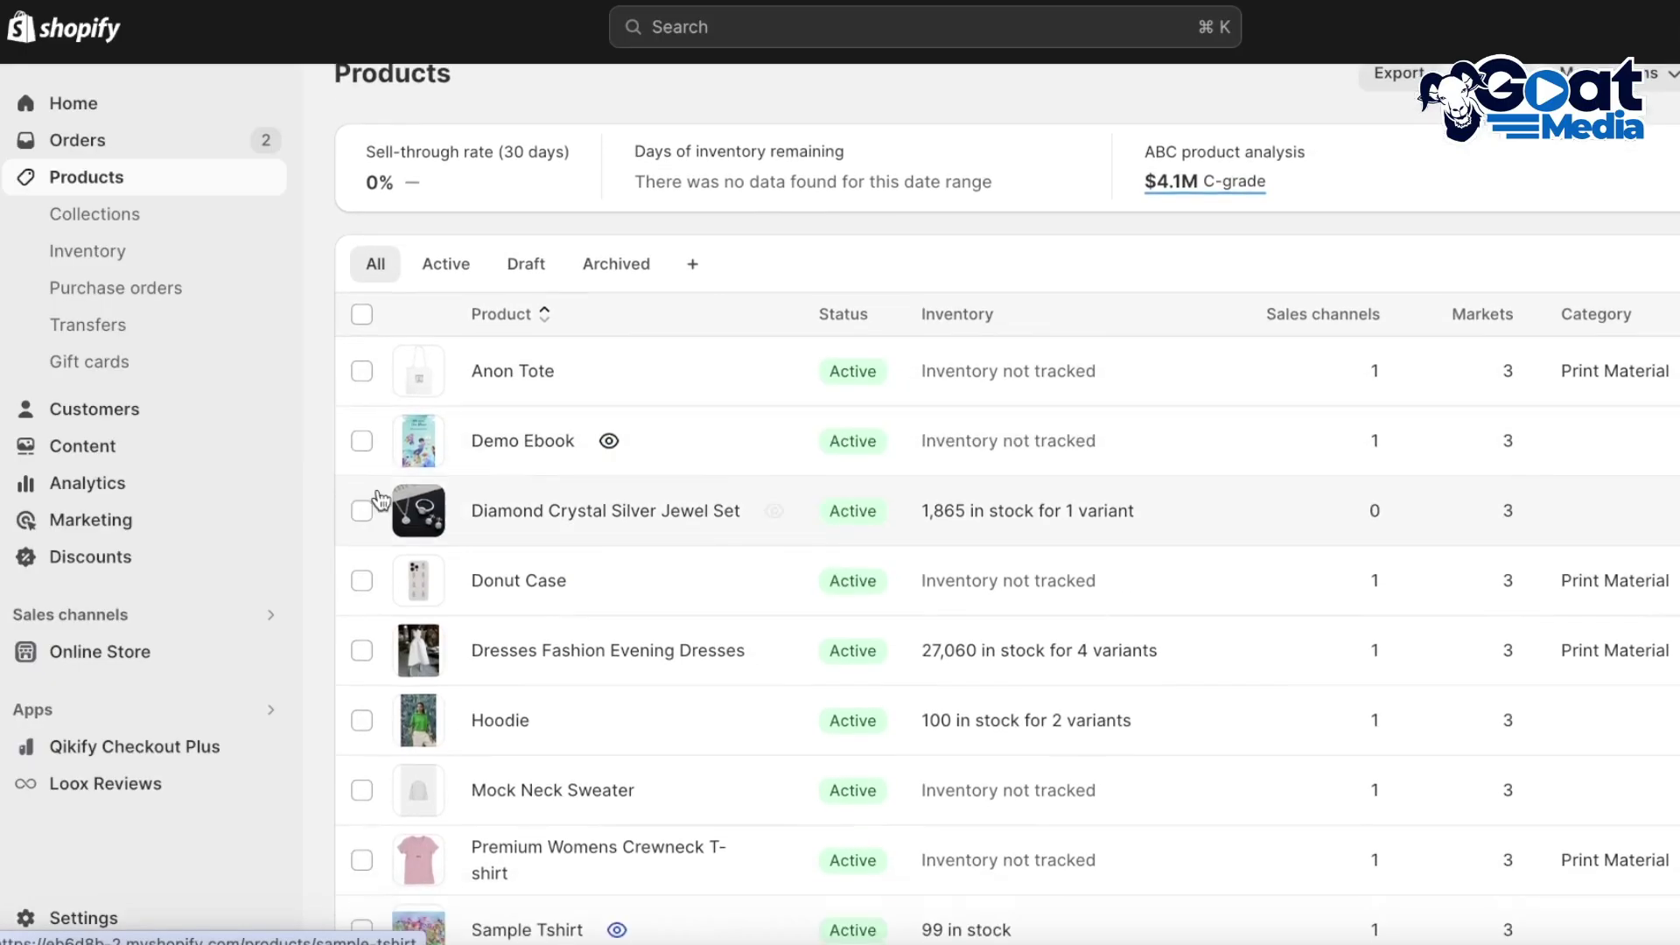
Open the Loox Reviews app, then the current theme in the theme editor
{"action": "left_click", "coordinate": [120, 784]}
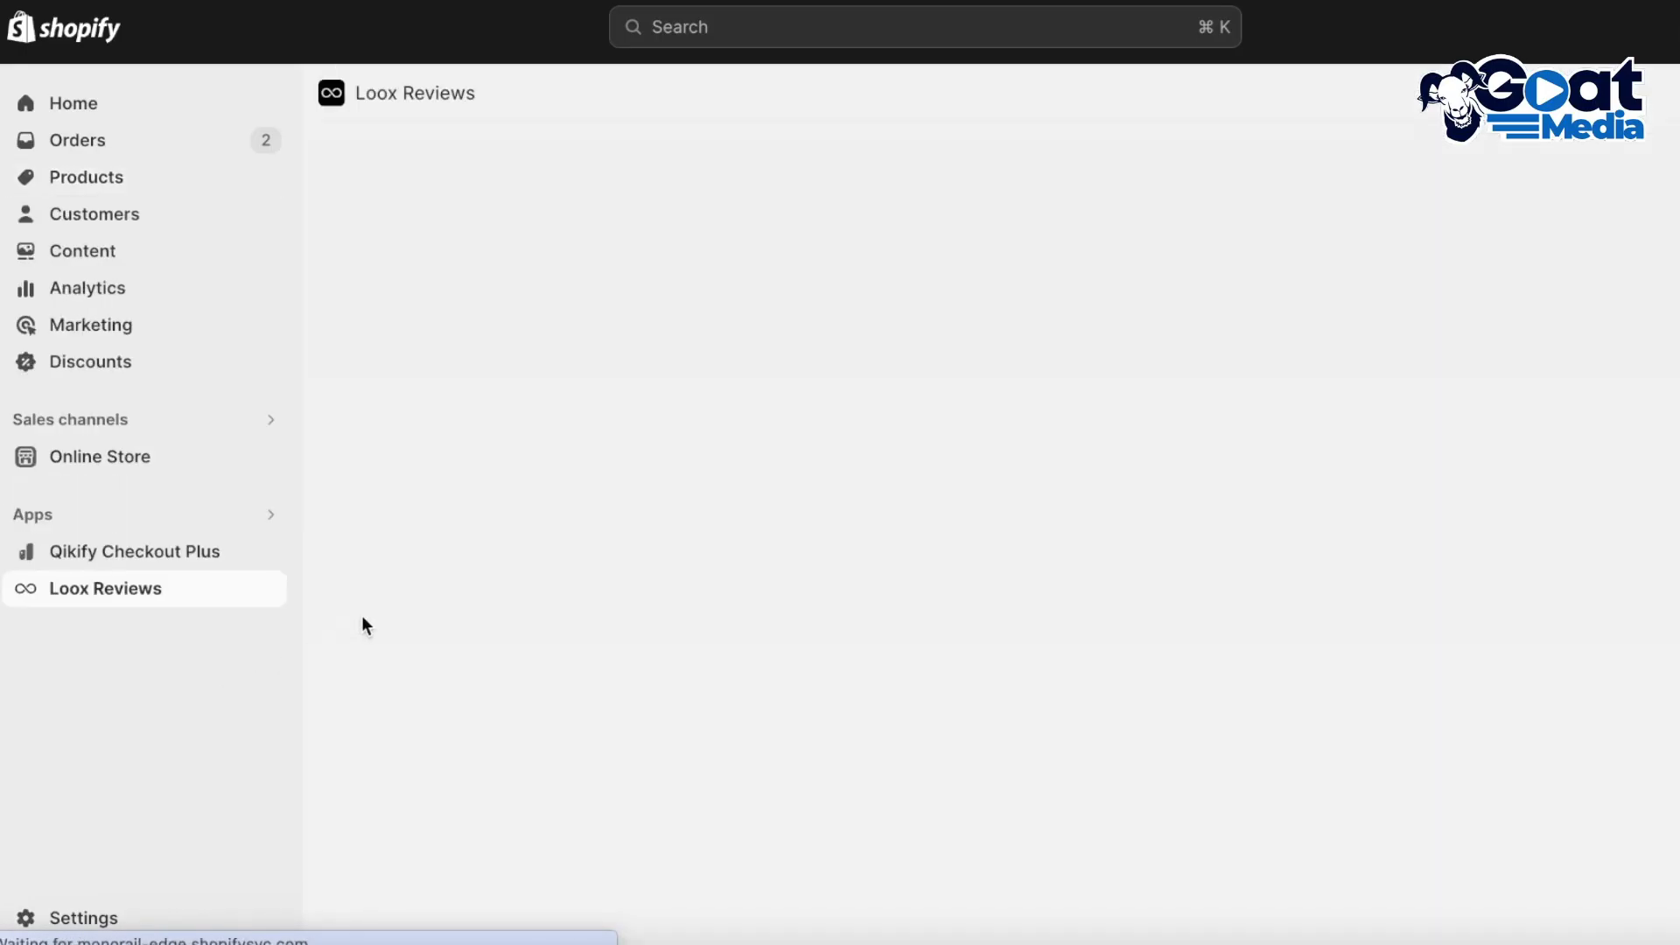
{"action": "scroll", "coordinate": [968, 446], "scroll_direction": "down", "scroll_amount": 8}
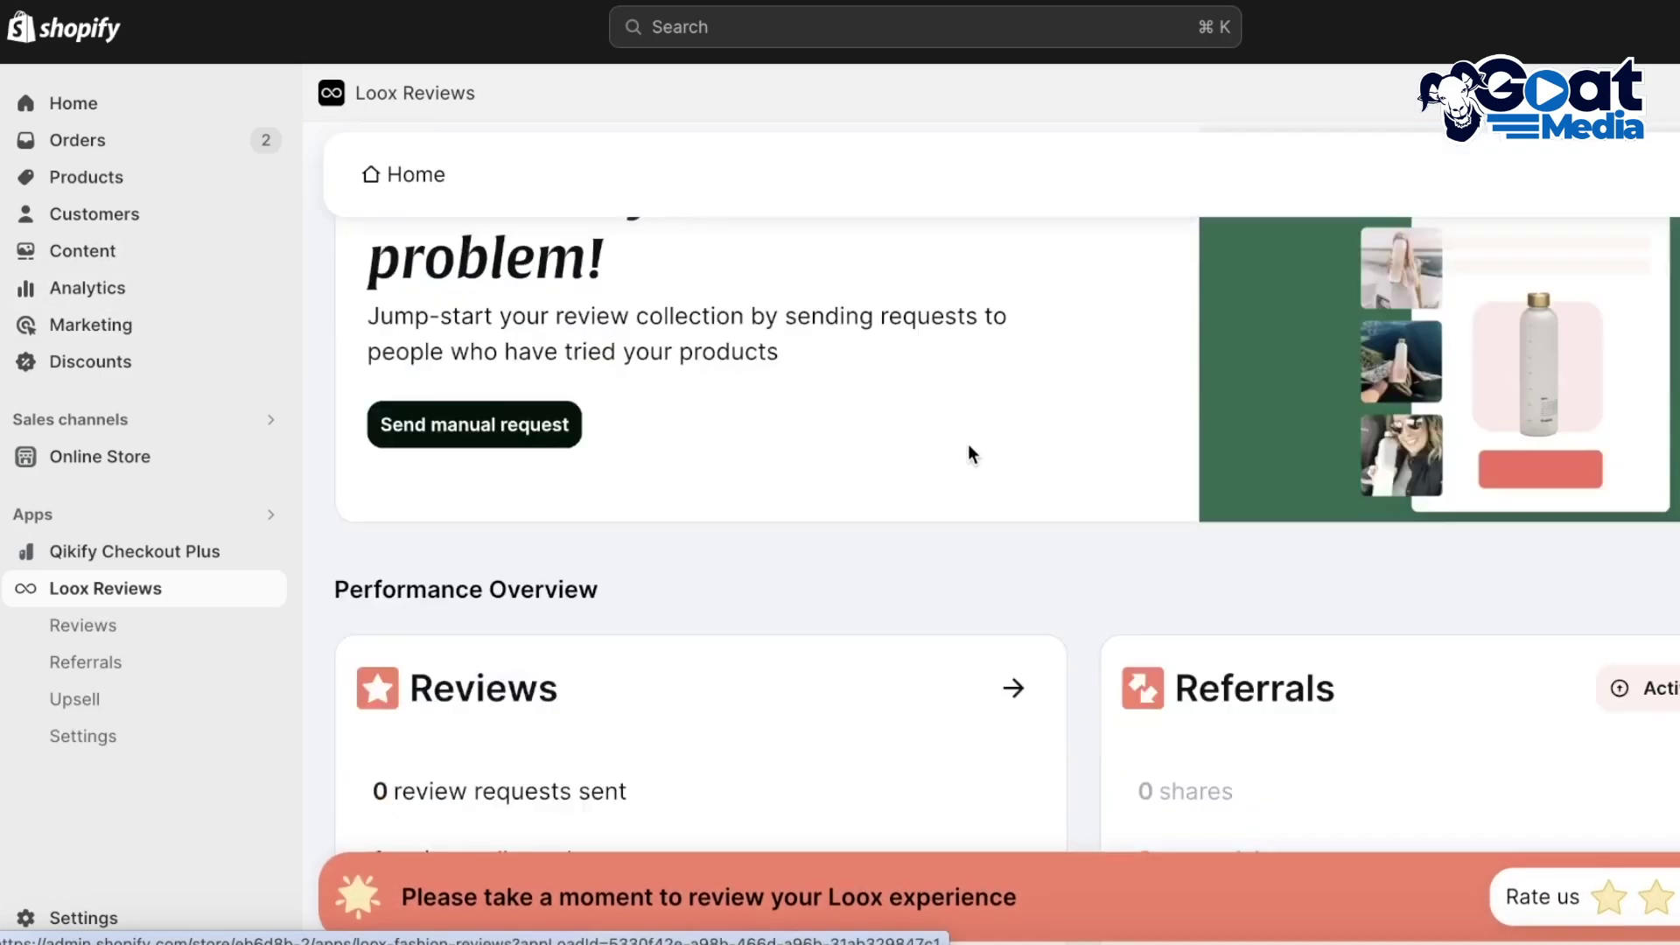
{"action": "scroll", "coordinate": [967, 445], "scroll_direction": "up", "scroll_amount": 8}
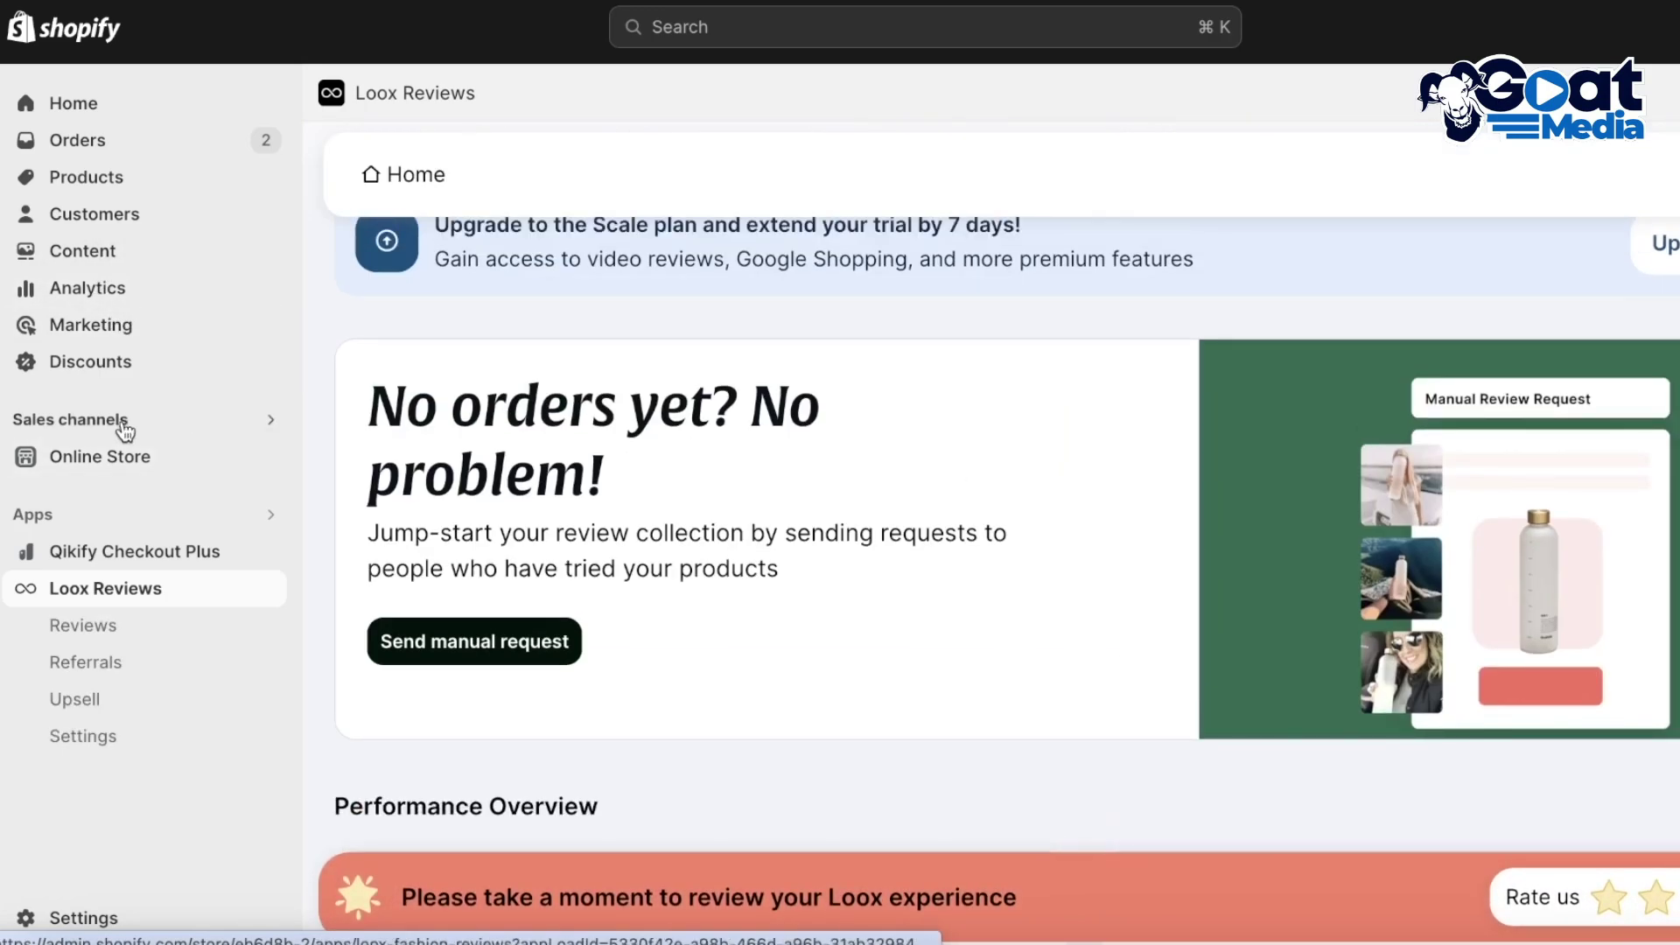
{"action": "left_click", "coordinate": [215, 461]}
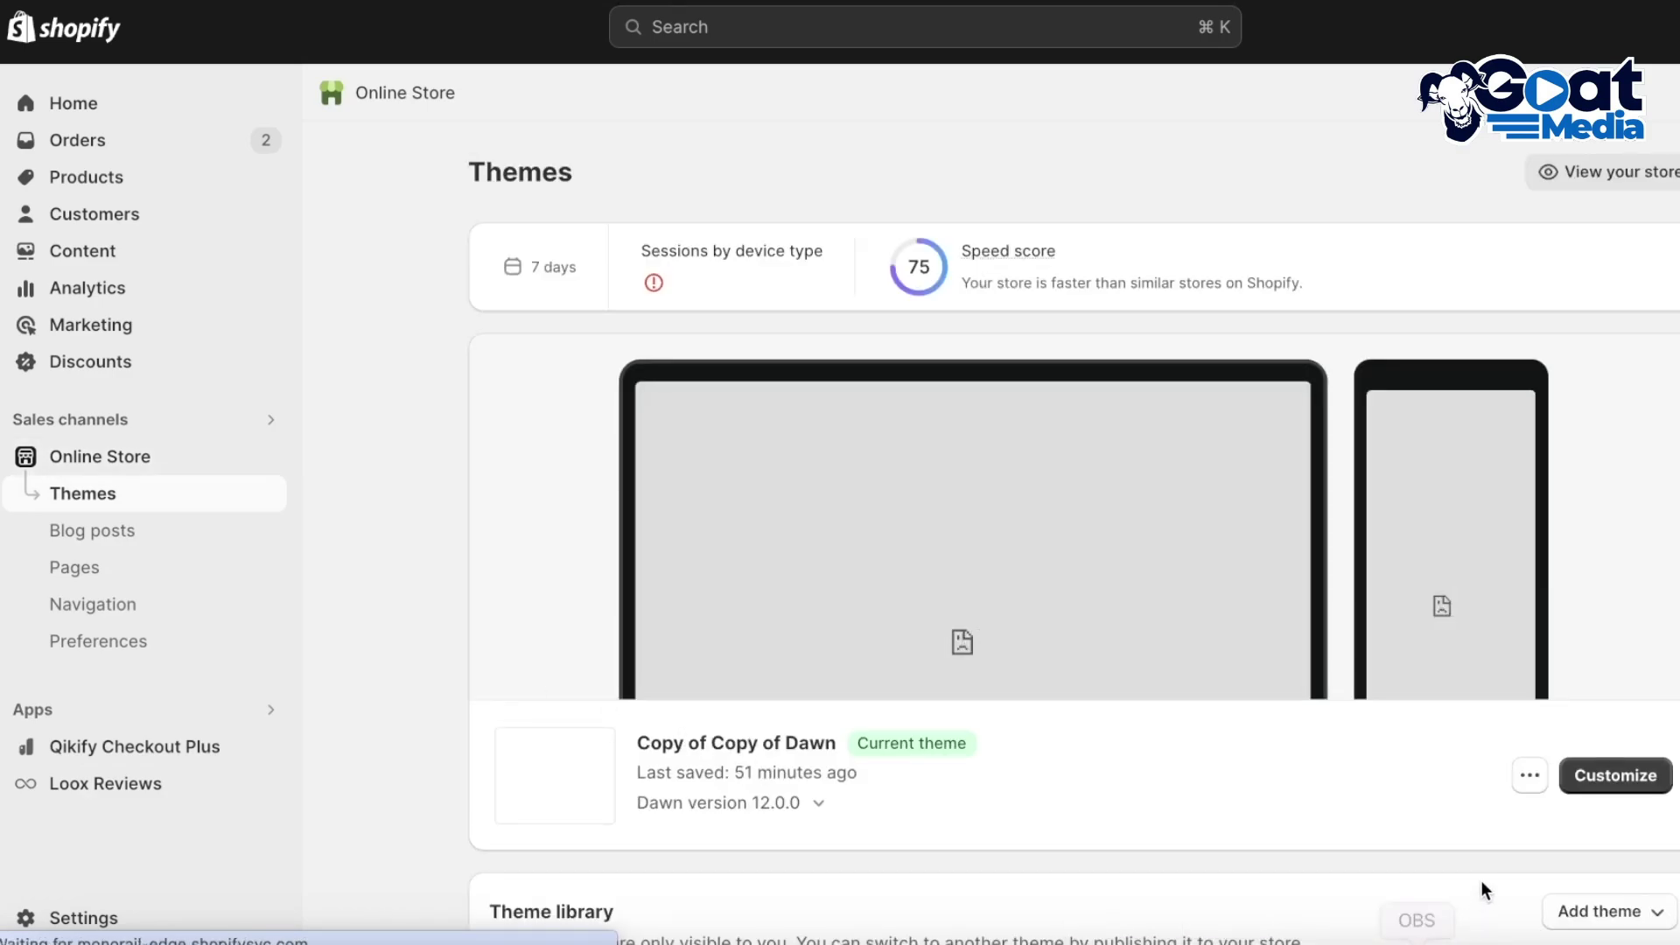
{"action": "left_click", "coordinate": [1599, 779]}
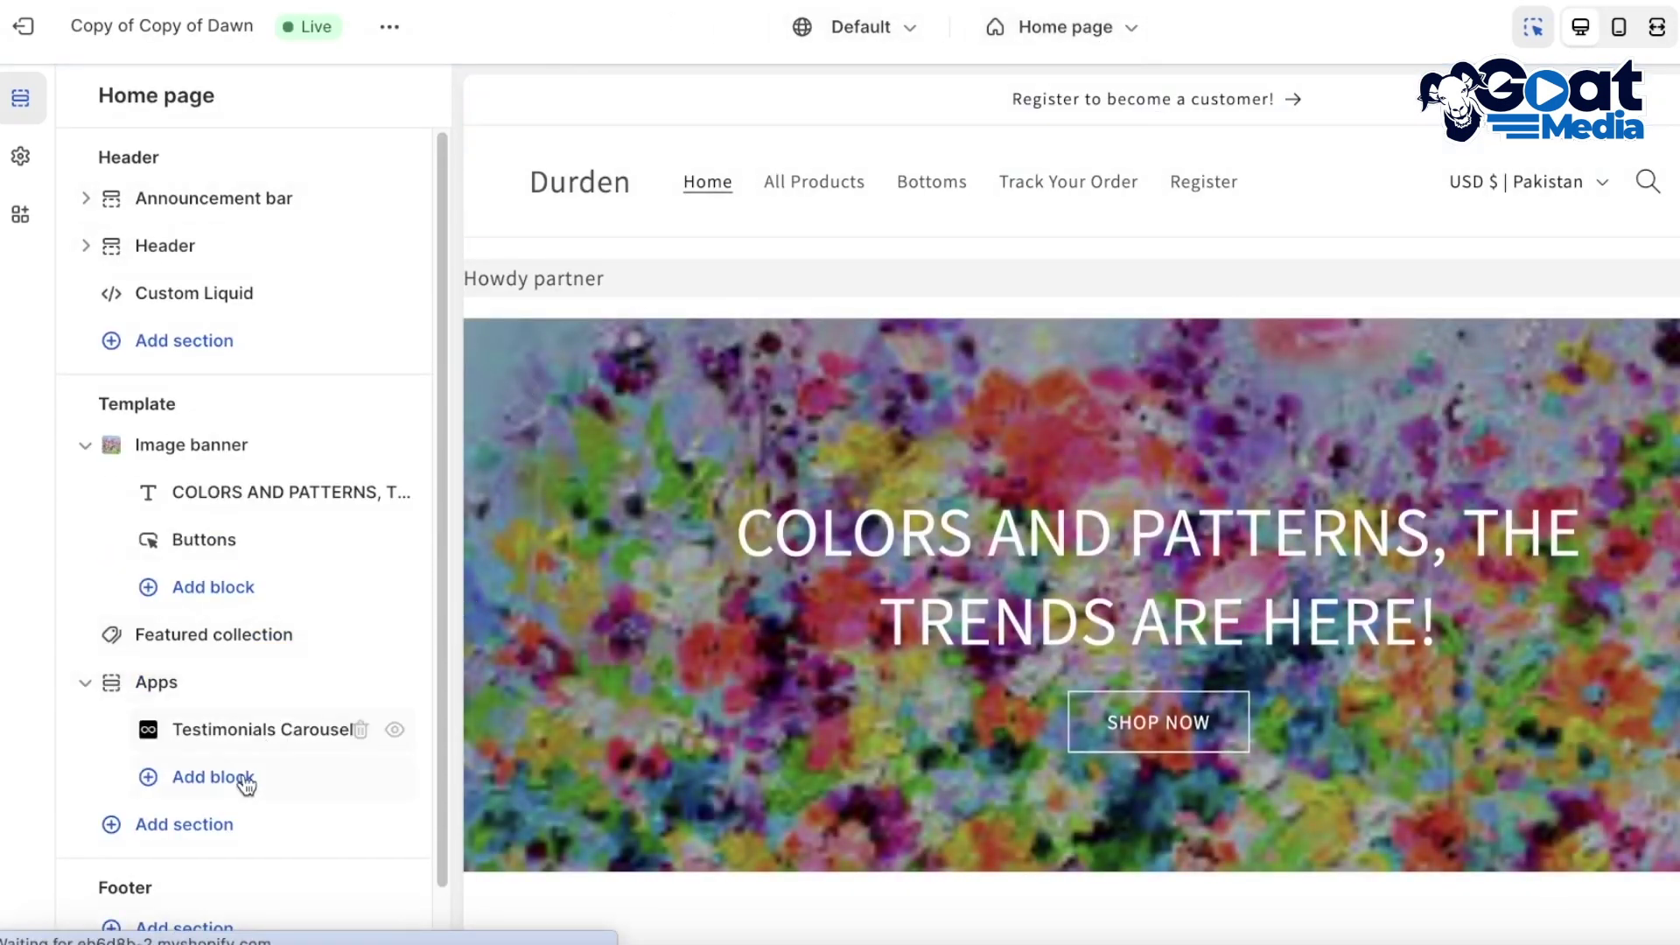
Browse the Loox sections under Apps in the Add section picker, closing it without adding
{"action": "left_click", "coordinate": [205, 842]}
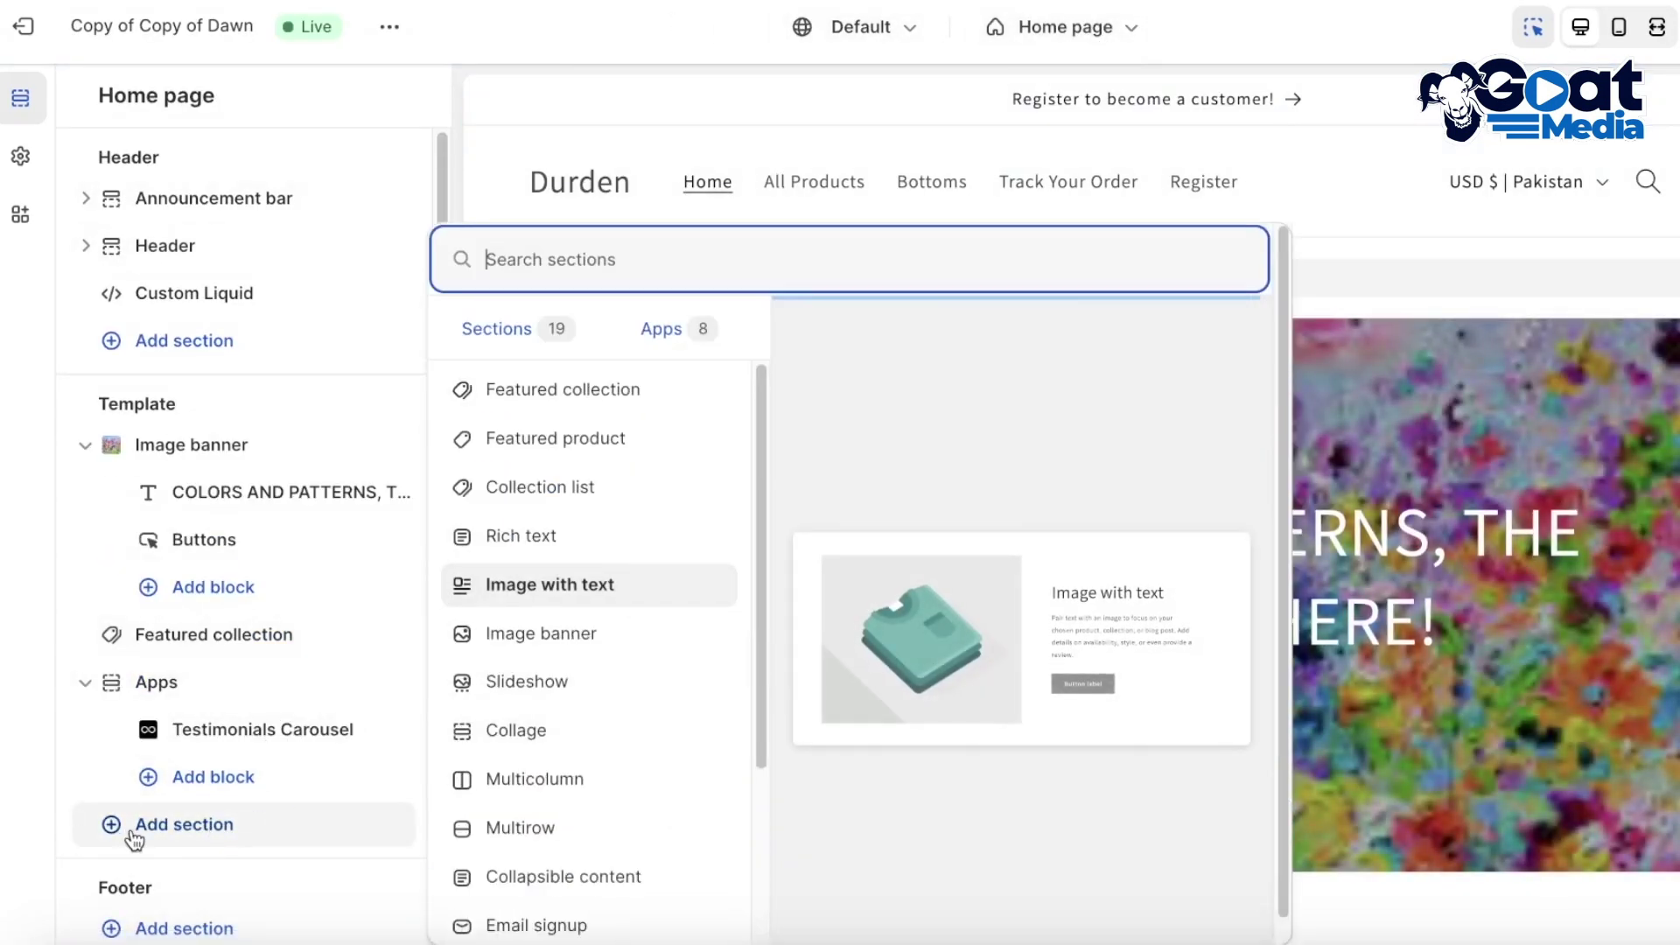
{"action": "left_click", "coordinate": [658, 330]}
{"action": "scroll", "coordinate": [626, 704], "scroll_direction": "down", "scroll_amount": 1}
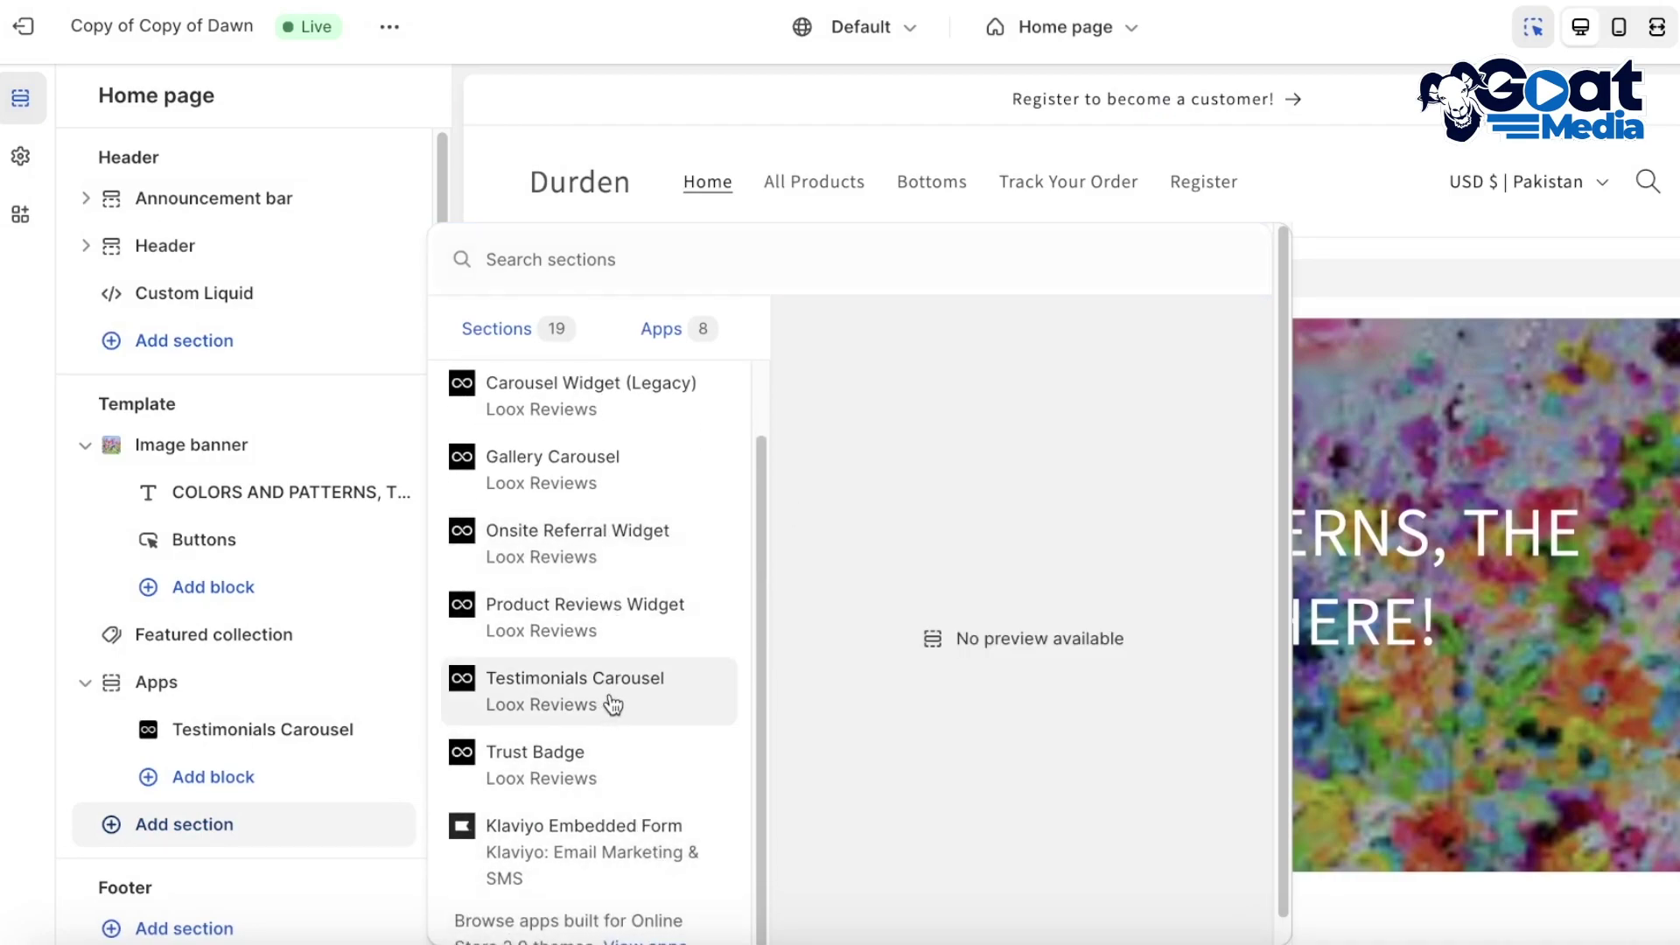
{"action": "scroll", "coordinate": [569, 551], "scroll_direction": "up", "scroll_amount": 1}
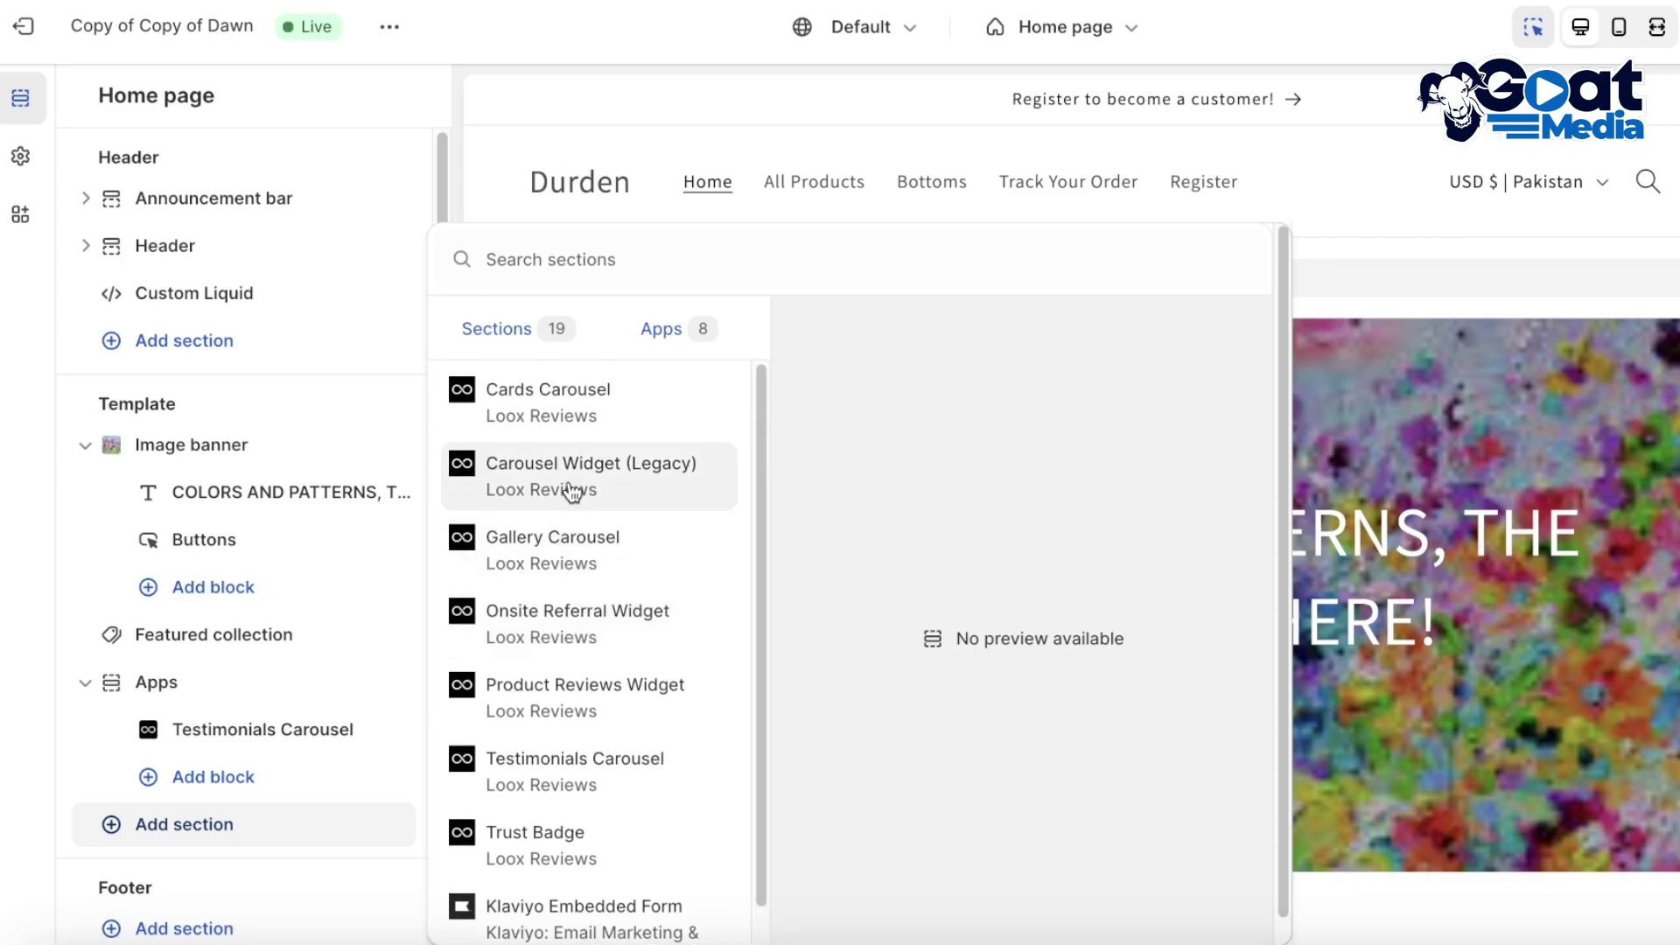
{"action": "scroll", "coordinate": [557, 729], "scroll_direction": "down", "scroll_amount": 1}
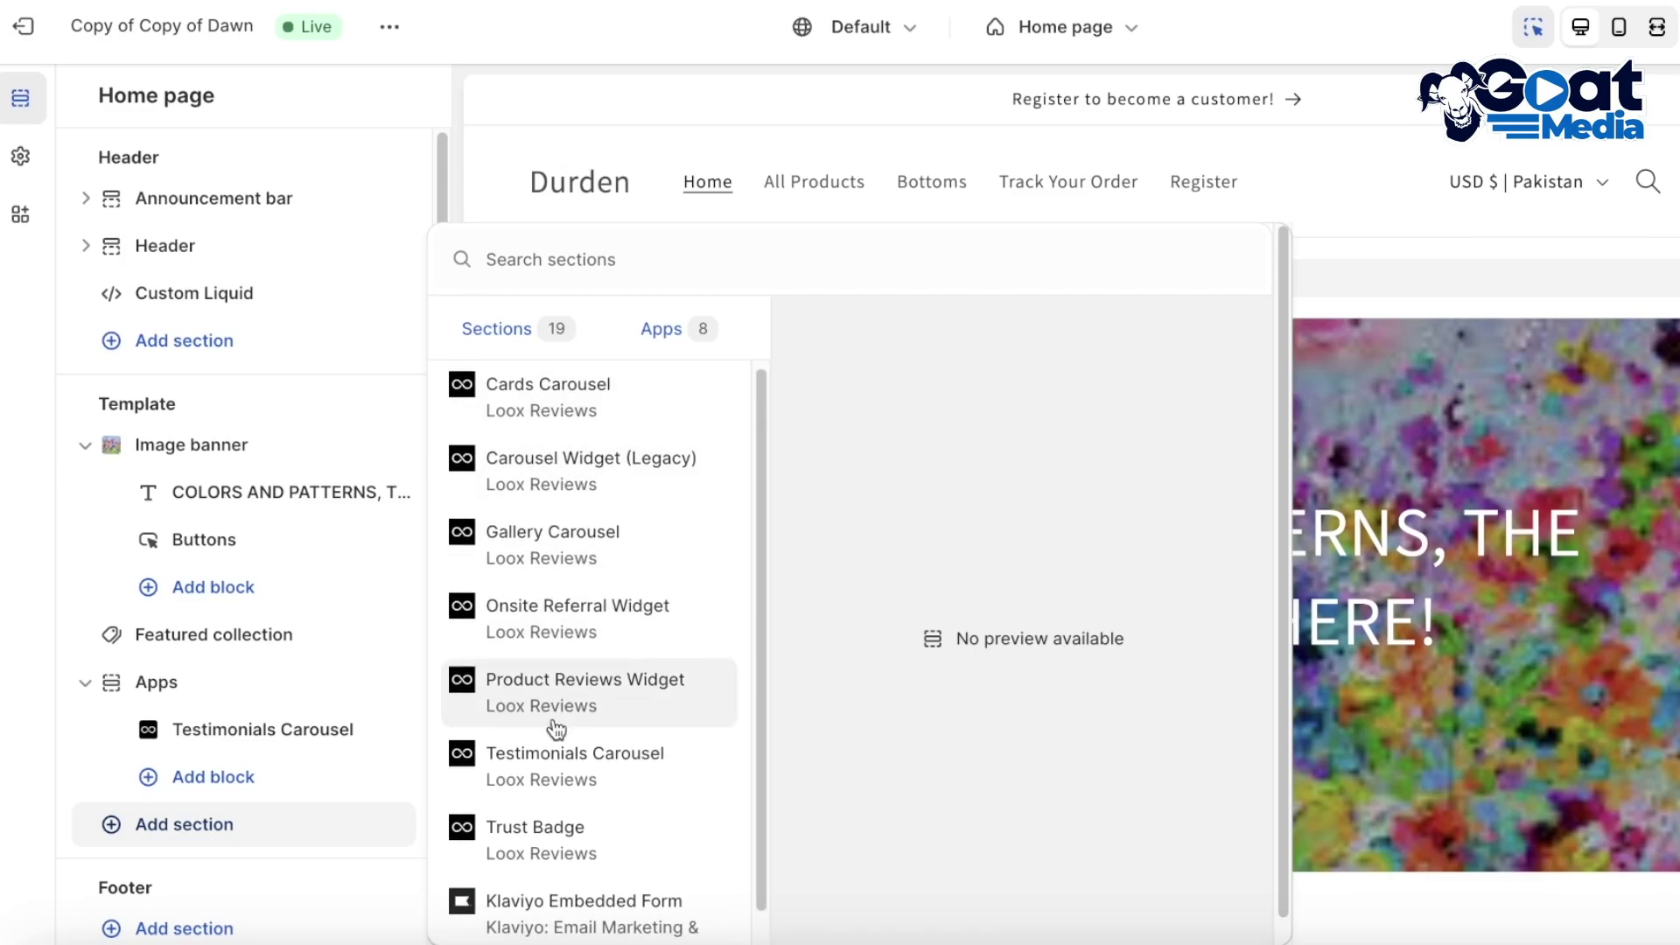
{"action": "left_click", "coordinate": [1520, 609]}
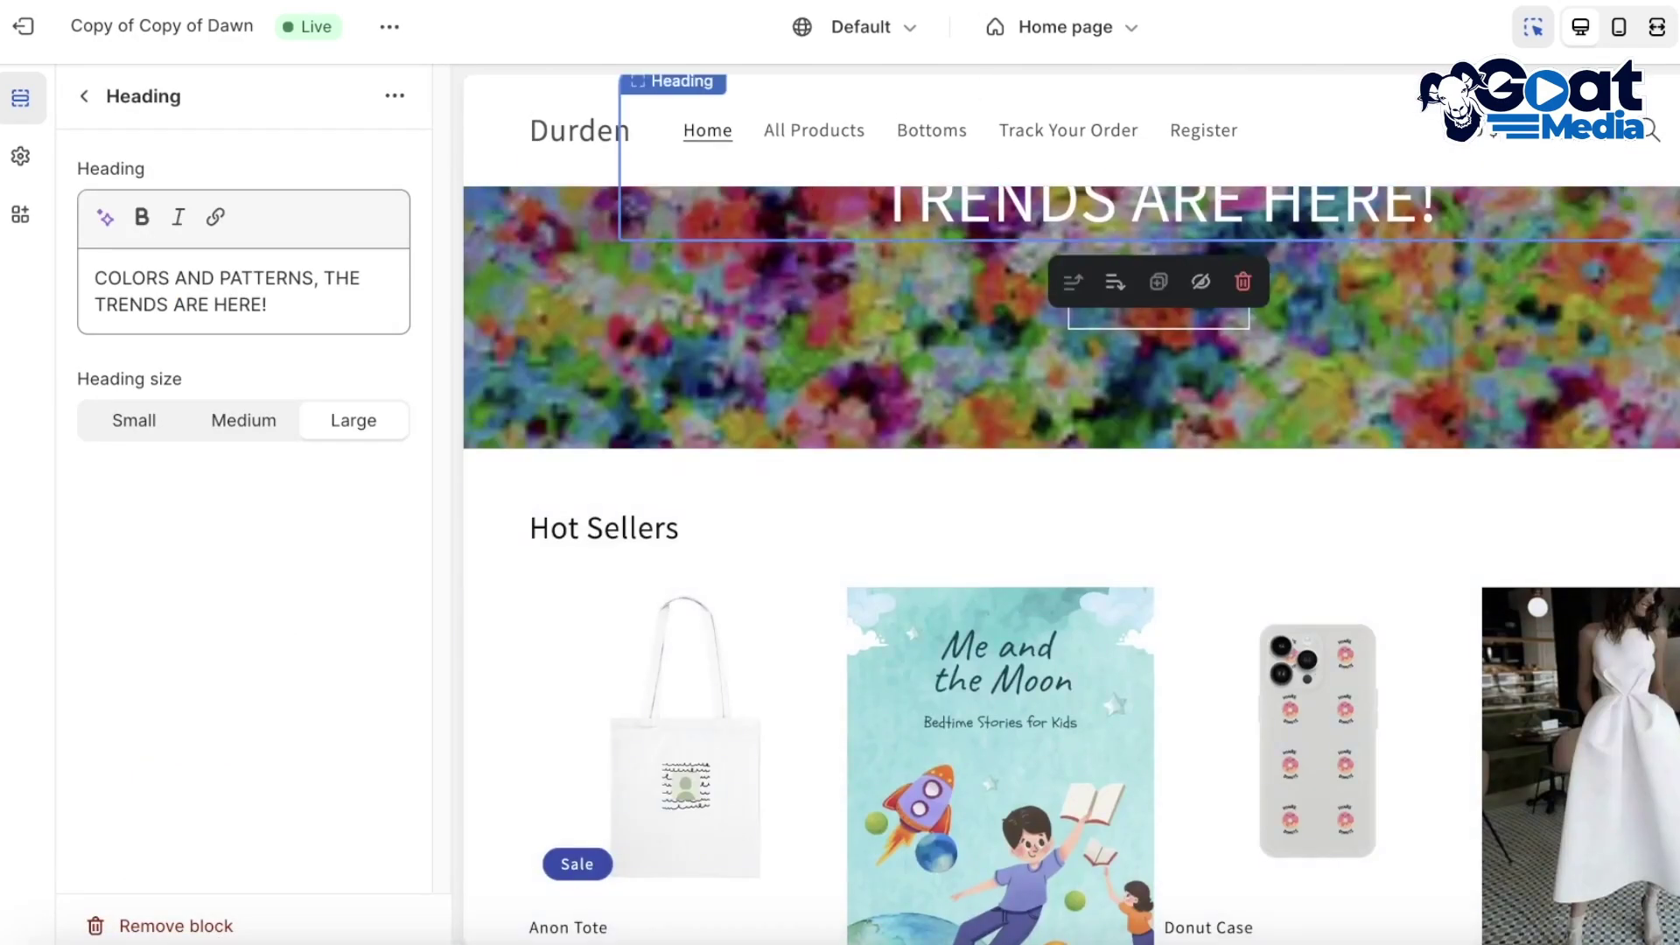
Leave the theme editor and bring up the Export products options from the Products list
{"action": "left_click", "coordinate": [23, 26]}
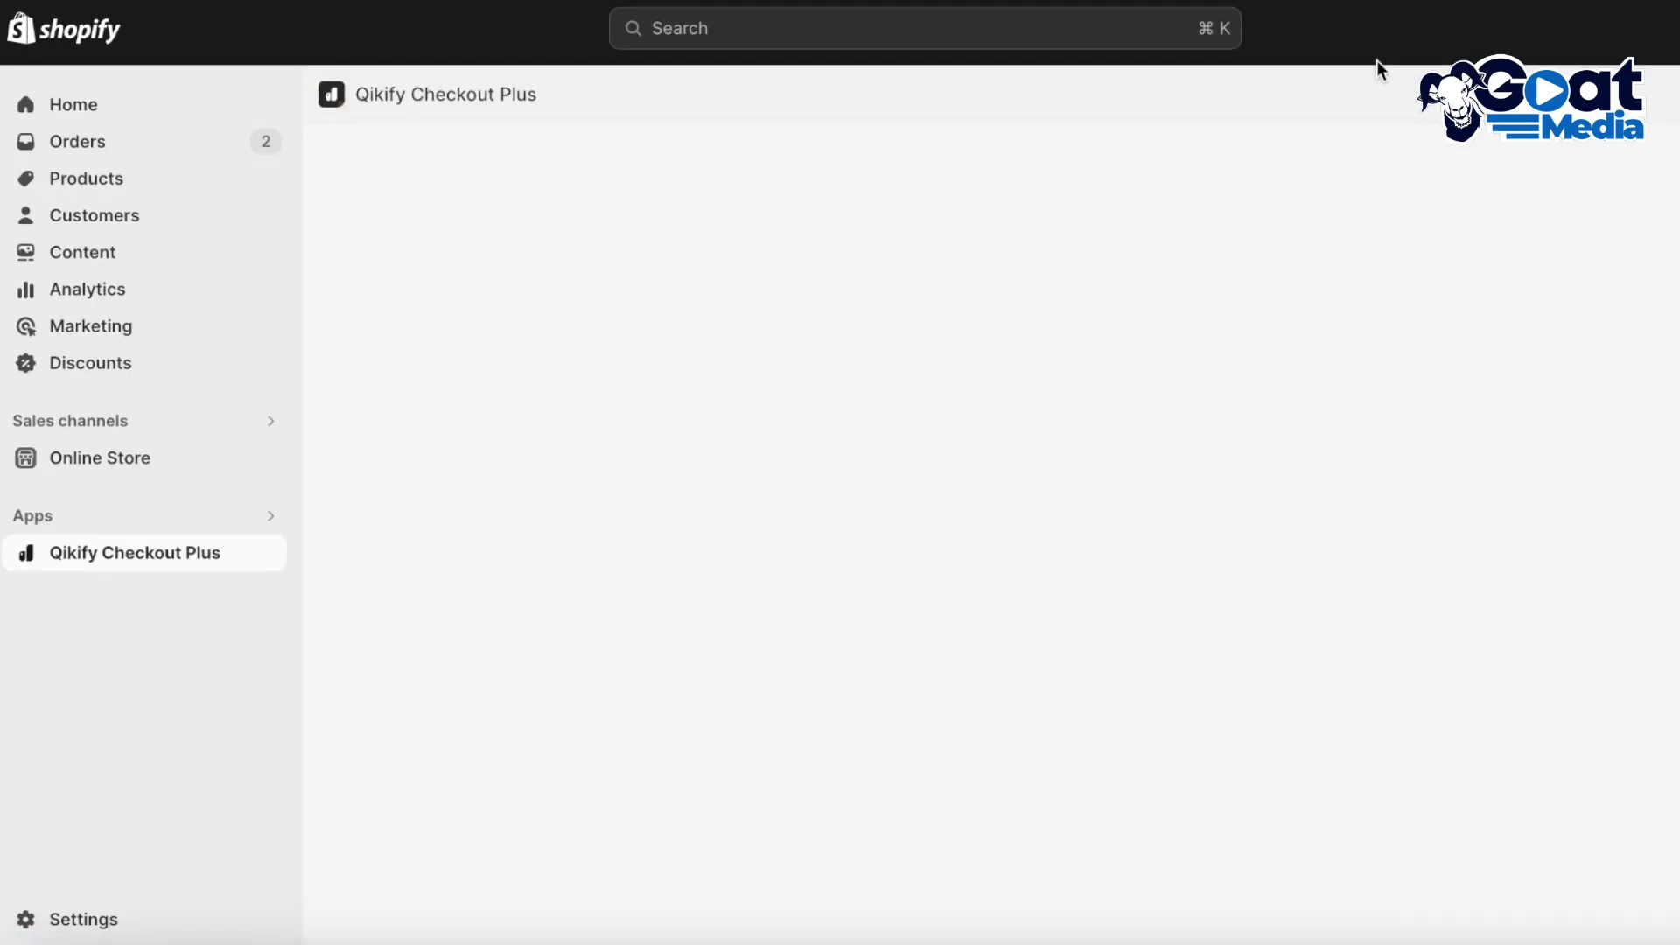
{"action": "left_click", "coordinate": [103, 180]}
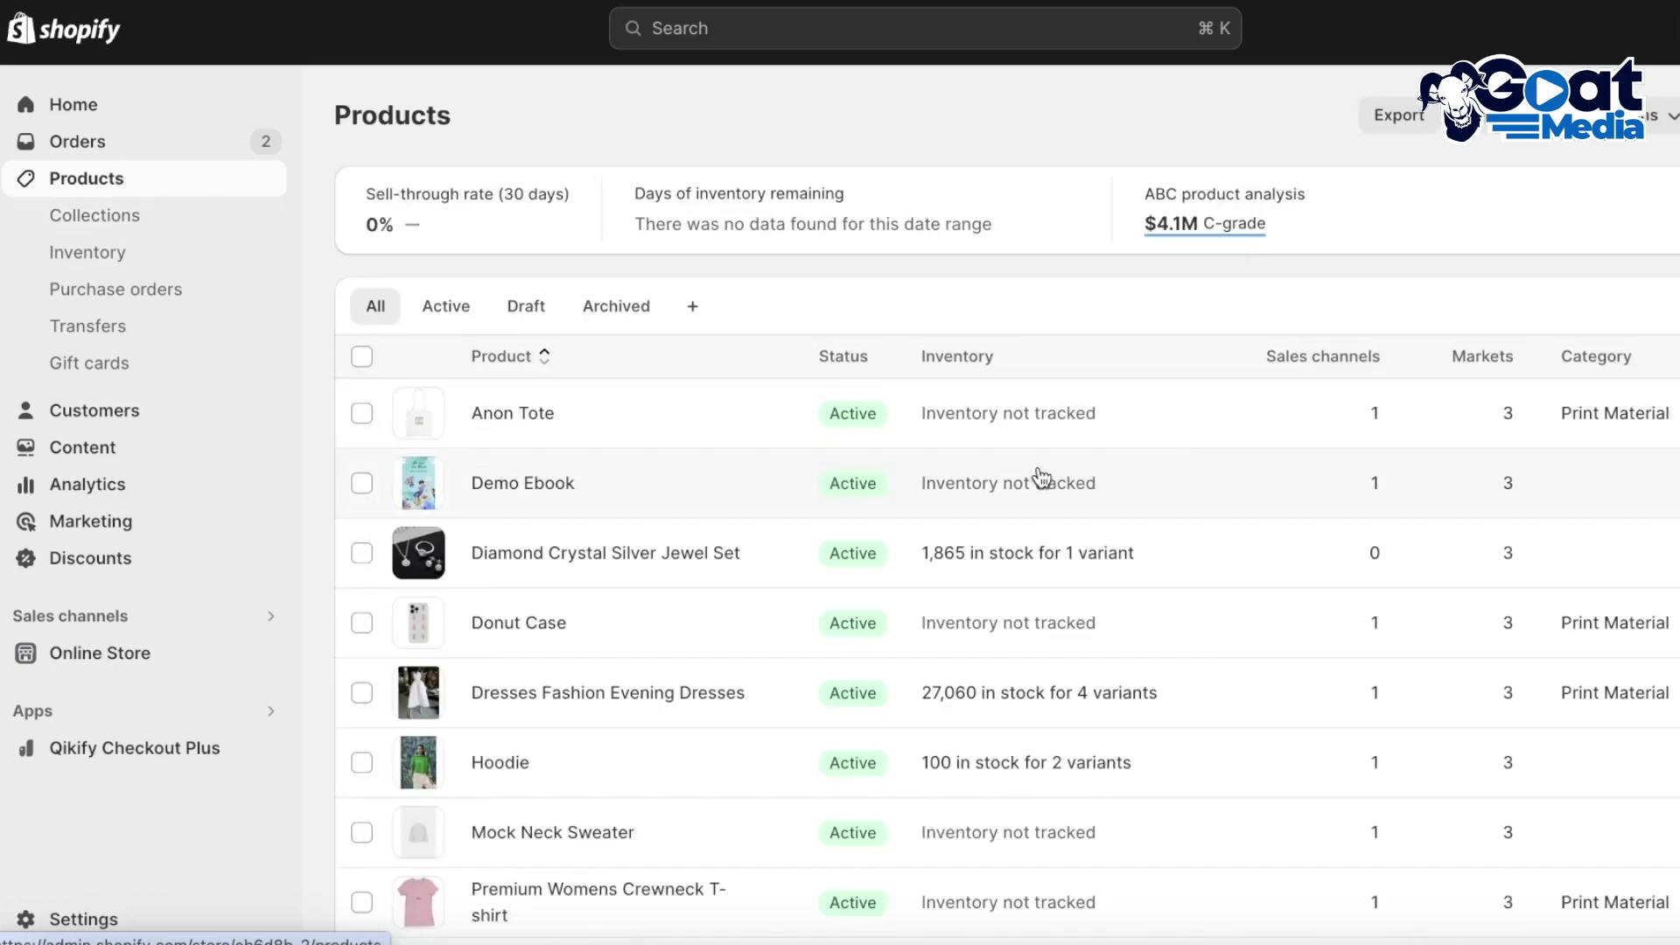
{"action": "scroll", "coordinate": [393, 274], "scroll_direction": "down", "scroll_amount": 2}
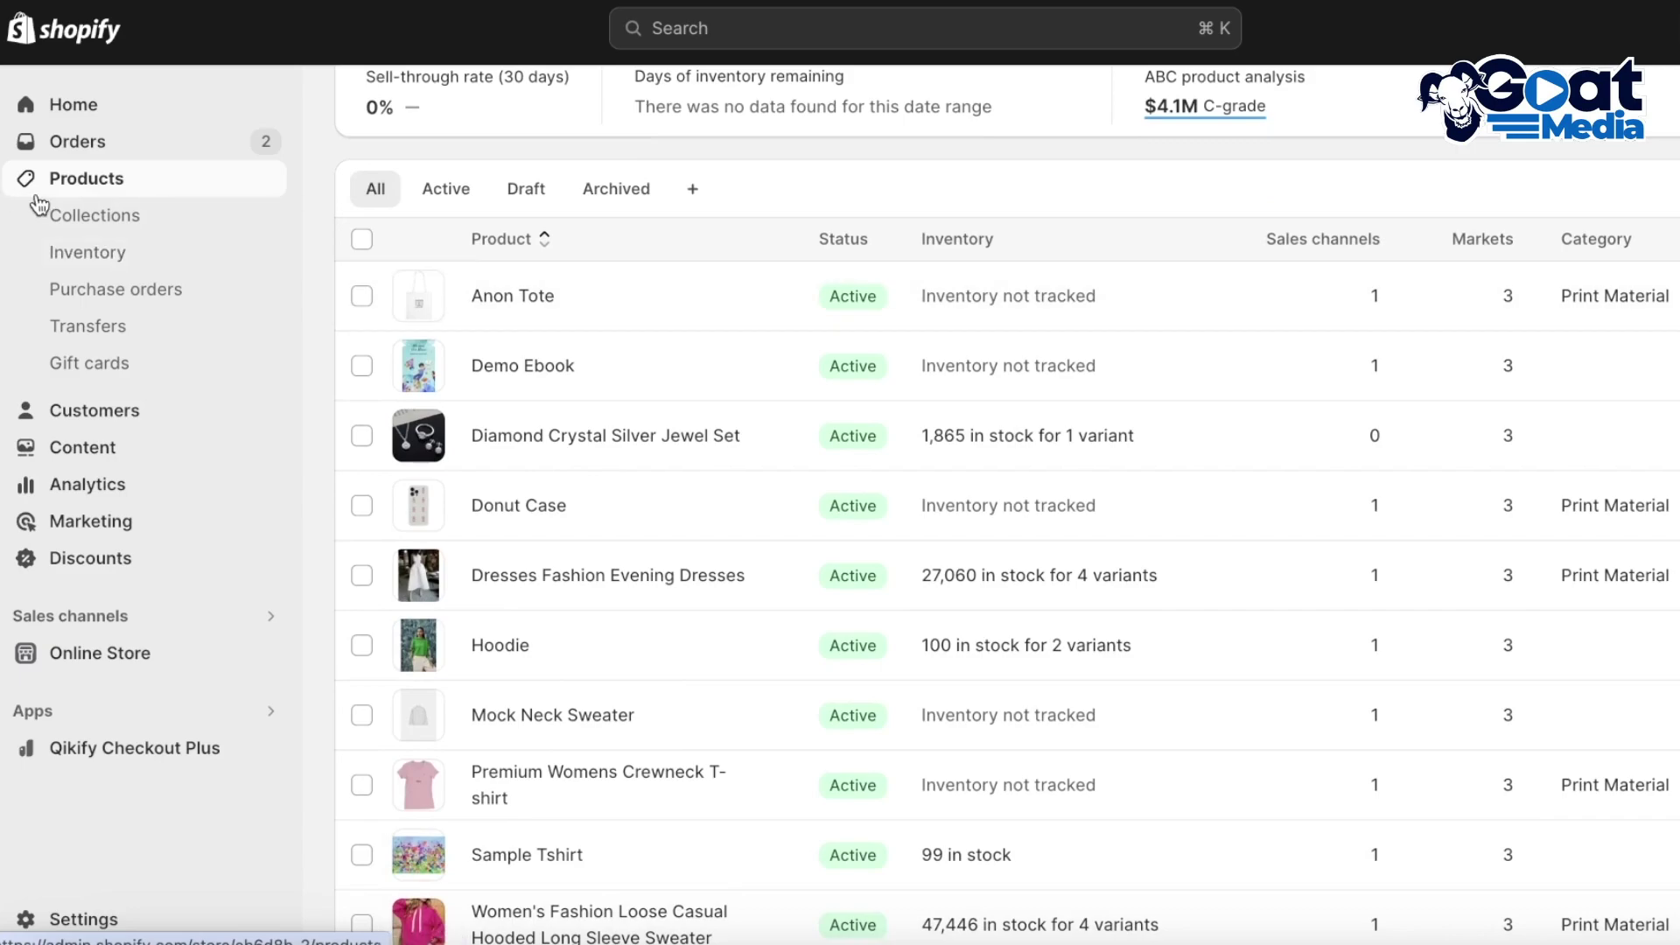
{"action": "scroll", "coordinate": [1001, 334], "scroll_direction": "up", "scroll_amount": 2}
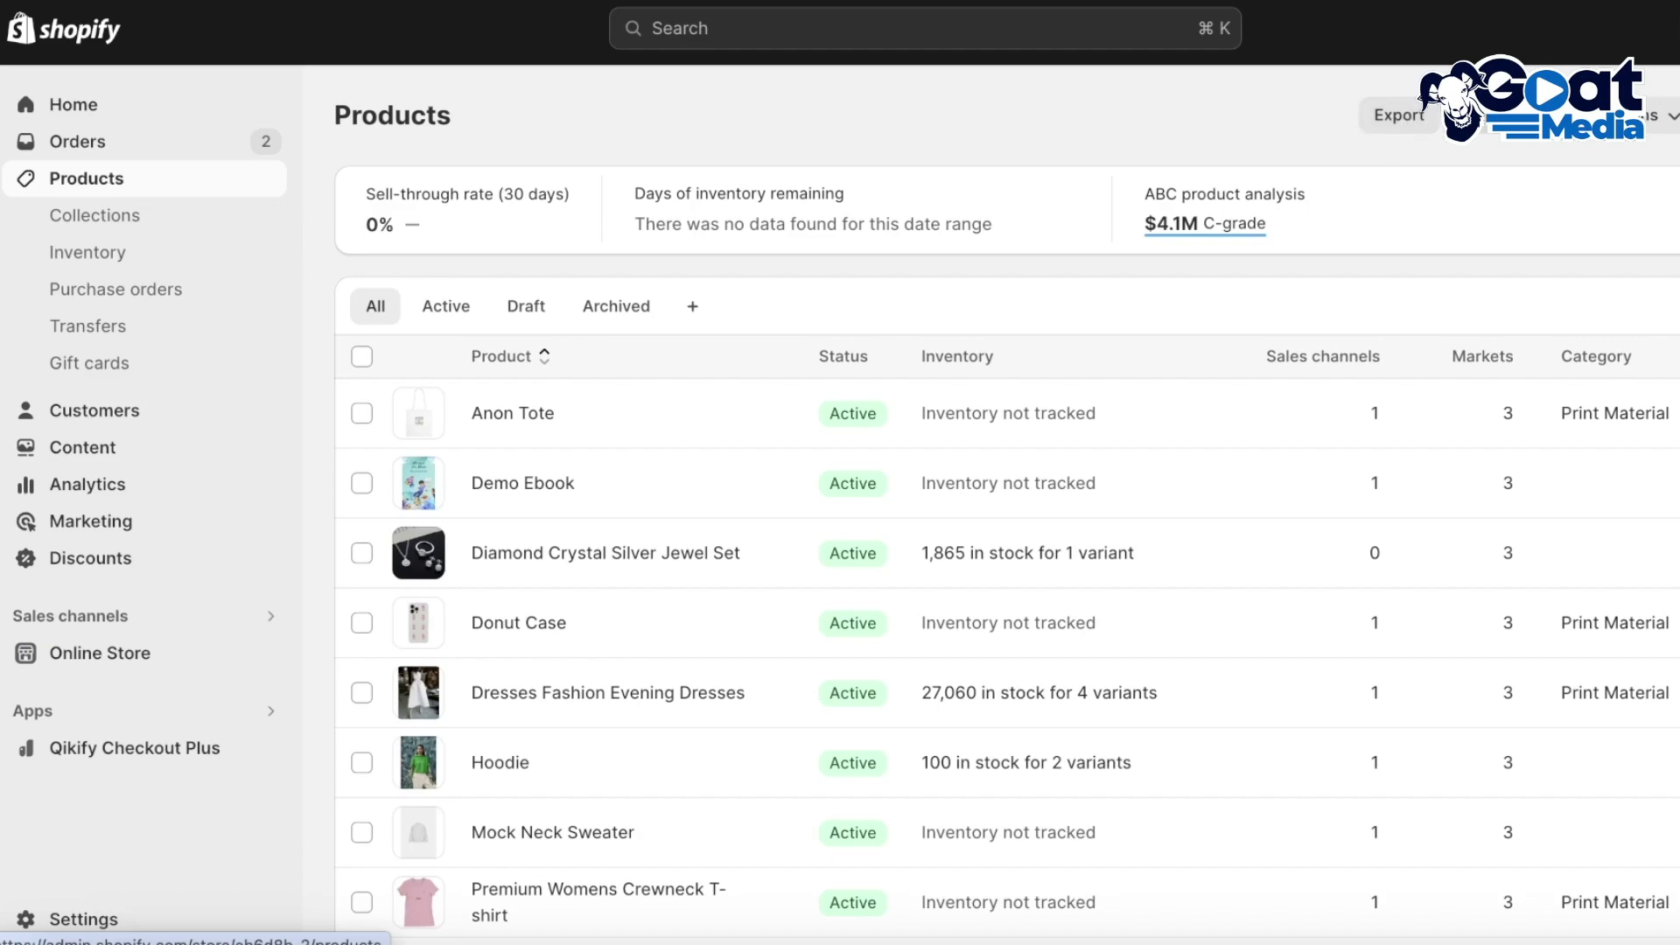
{"action": "left_click", "coordinate": [1398, 114]}
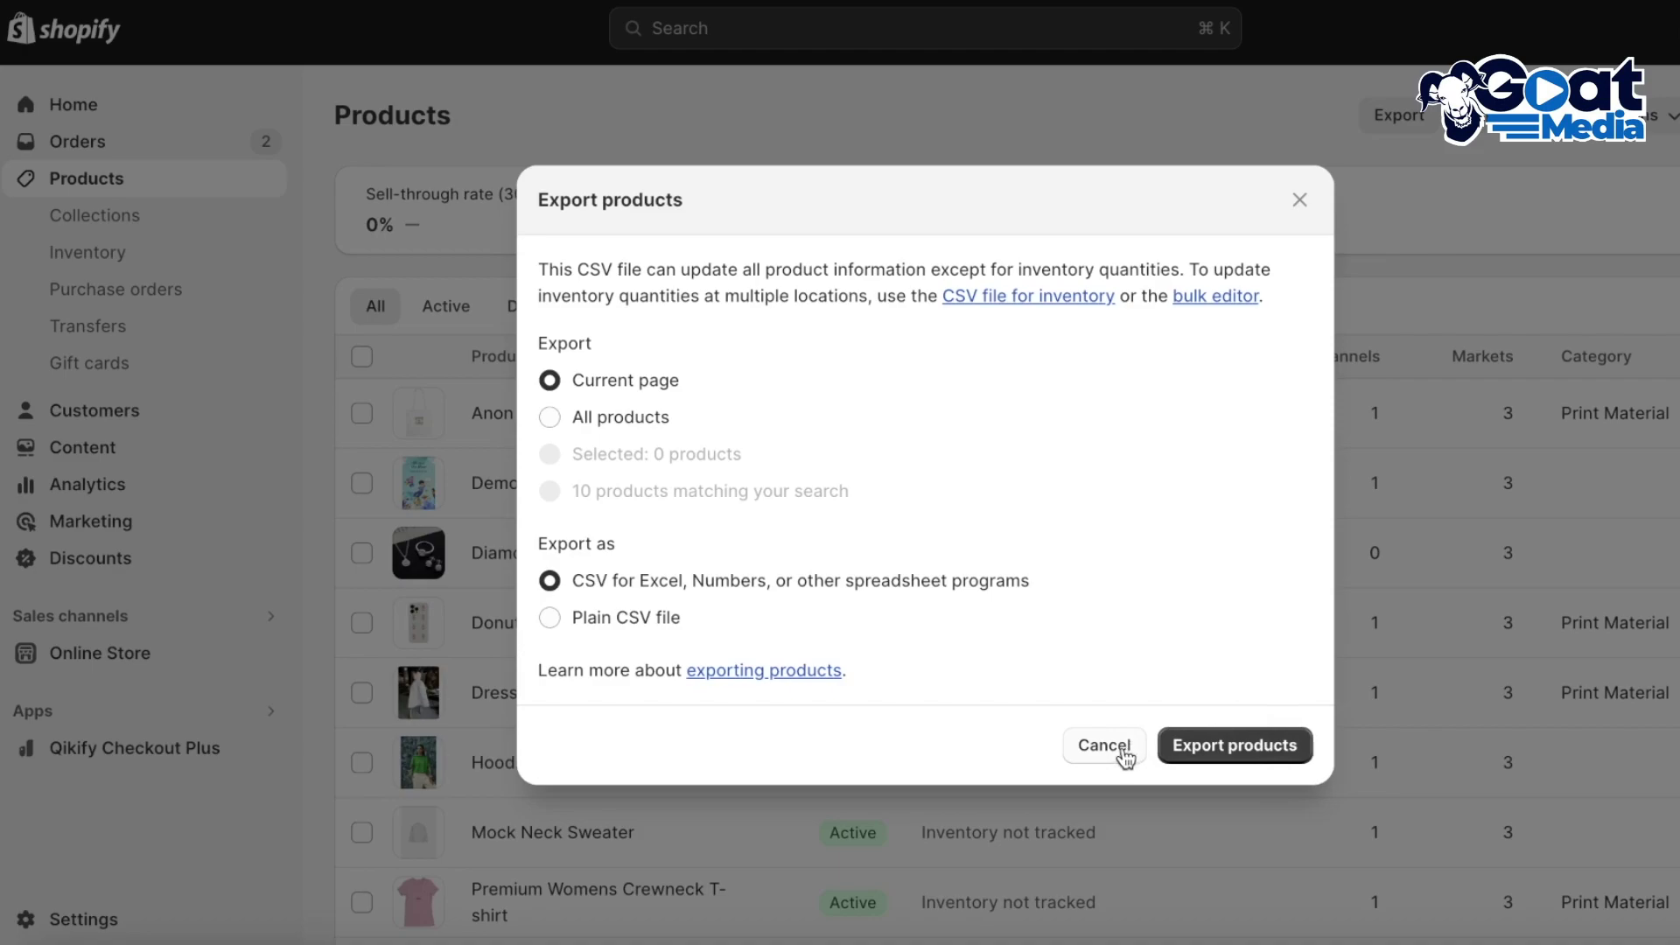
Dismiss the export options, then open and cancel the CSV product import
{"action": "left_click", "coordinate": [1124, 754]}
{"action": "left_click", "coordinate": [1472, 130]}
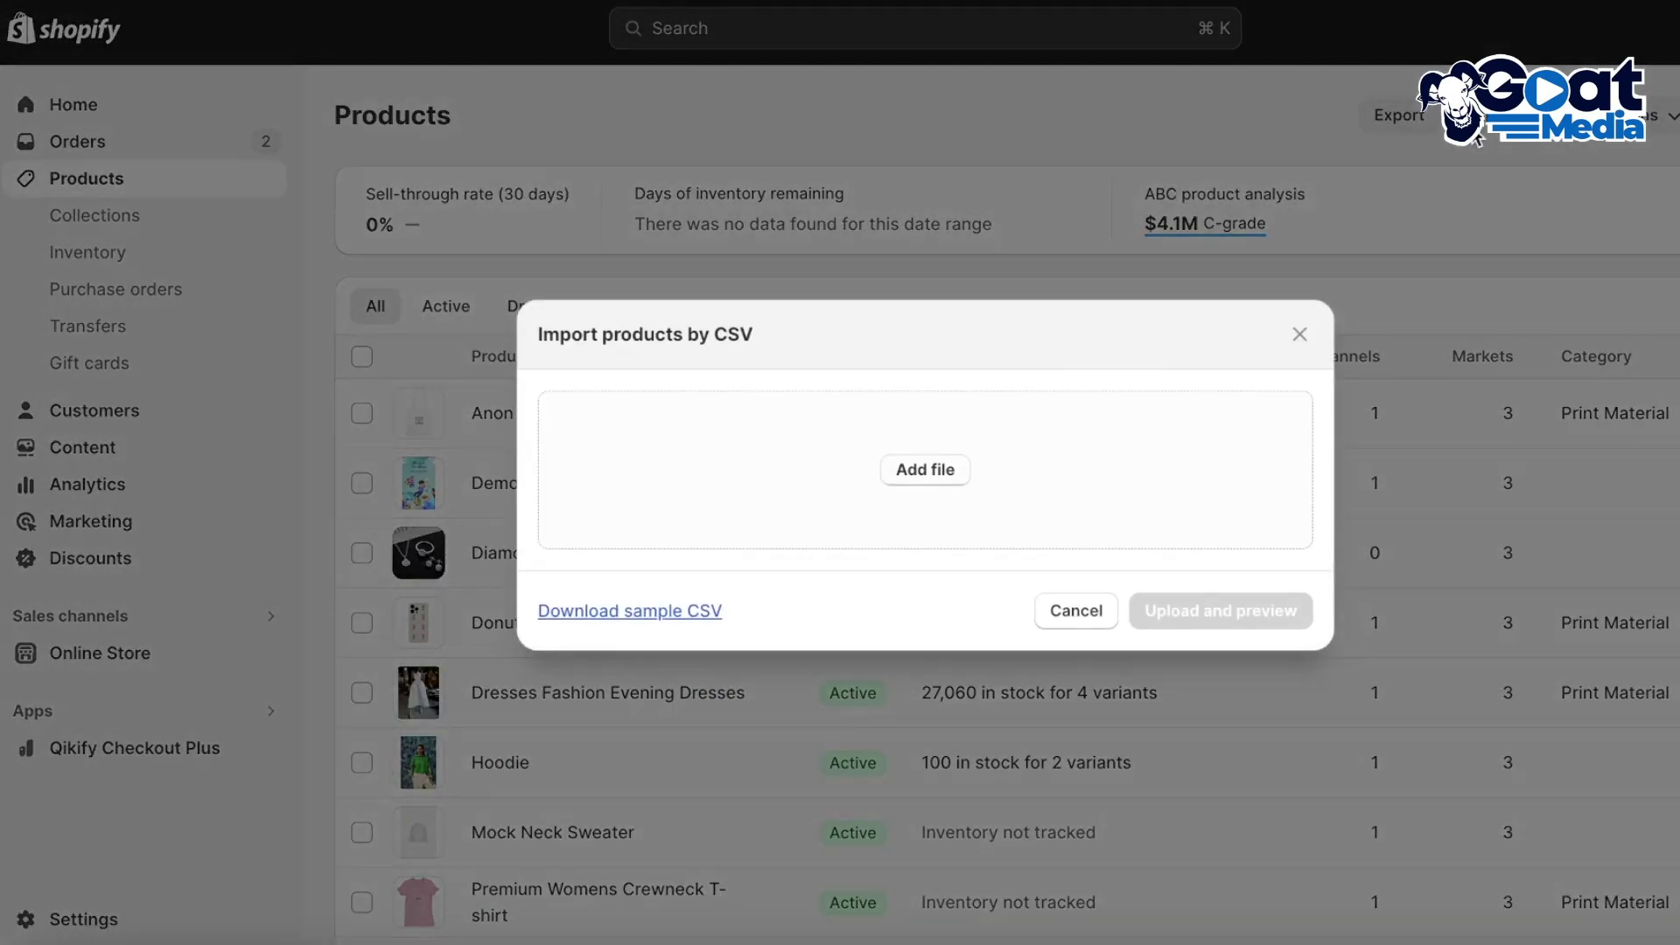
{"action": "left_click", "coordinate": [925, 473]}
{"action": "left_click", "coordinate": [1275, 711]}
{"action": "left_click", "coordinate": [1091, 615]}
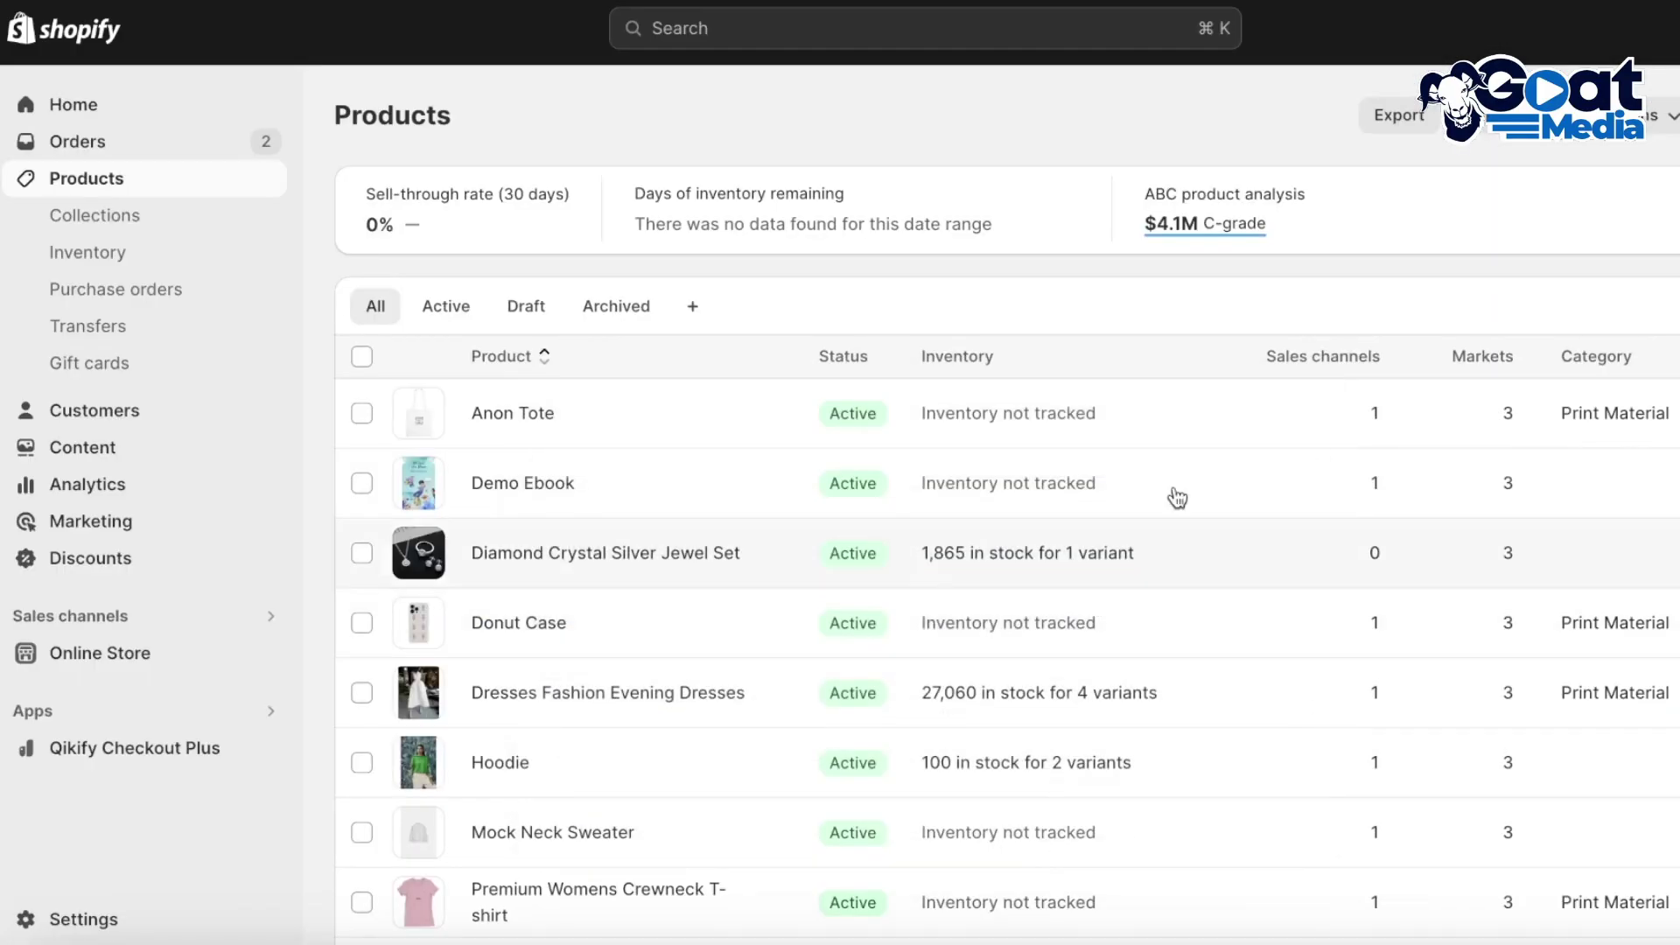
Export all products as a CSV for Excel
{"action": "left_click", "coordinate": [1650, 119]}
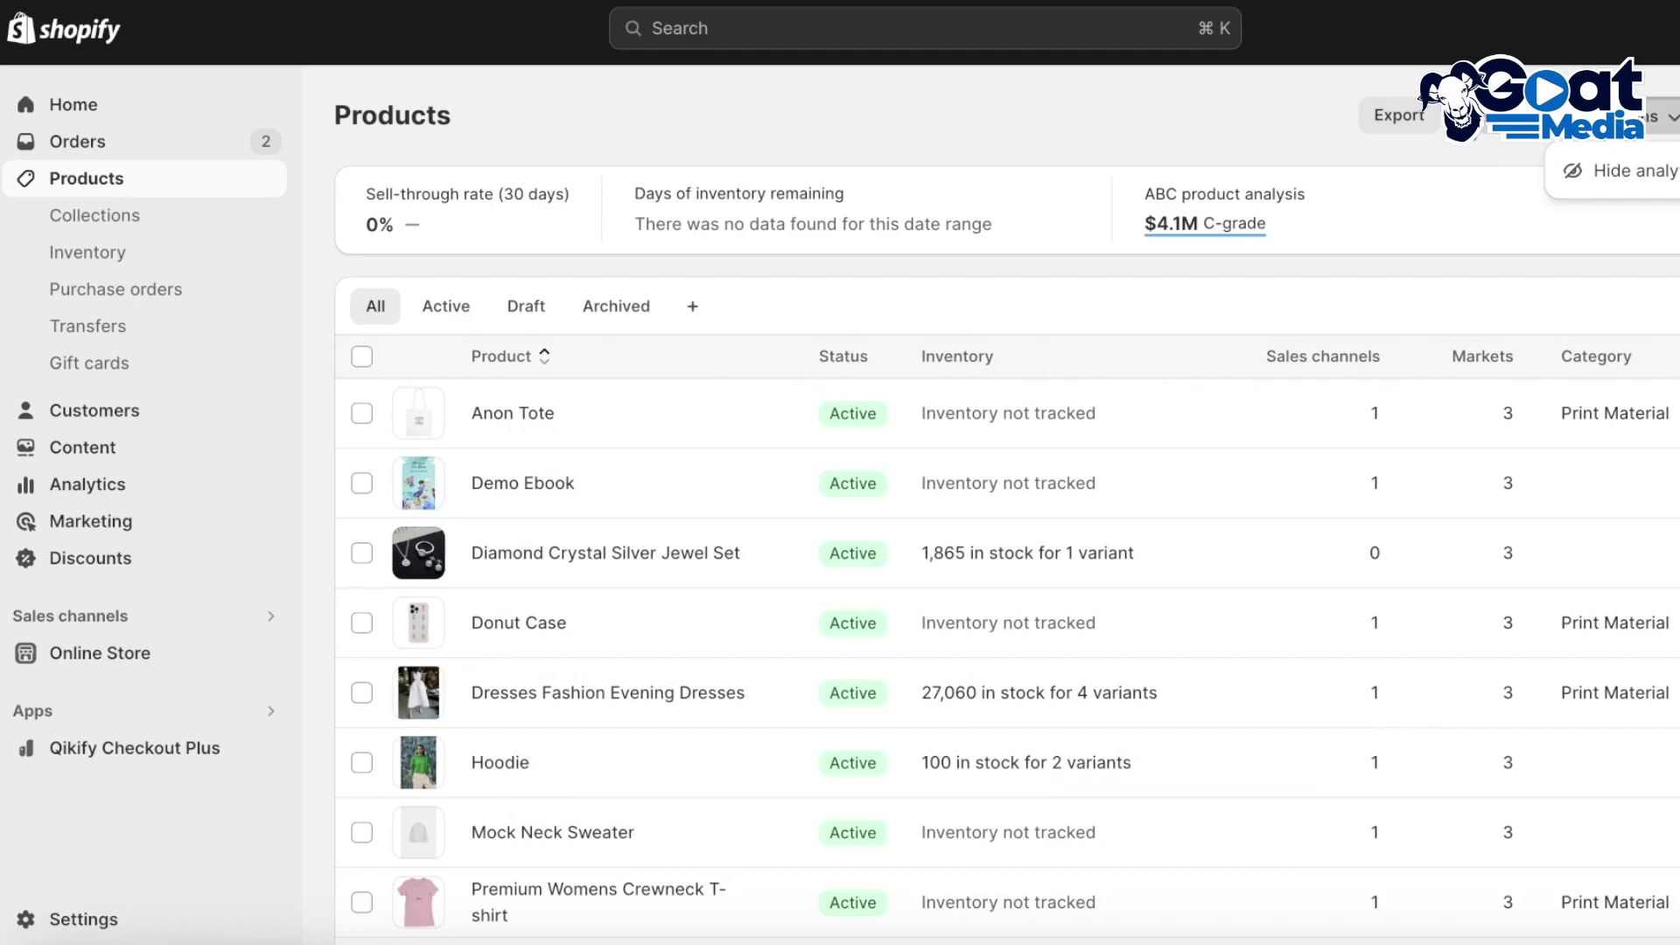
{"action": "left_click", "coordinate": [1404, 118]}
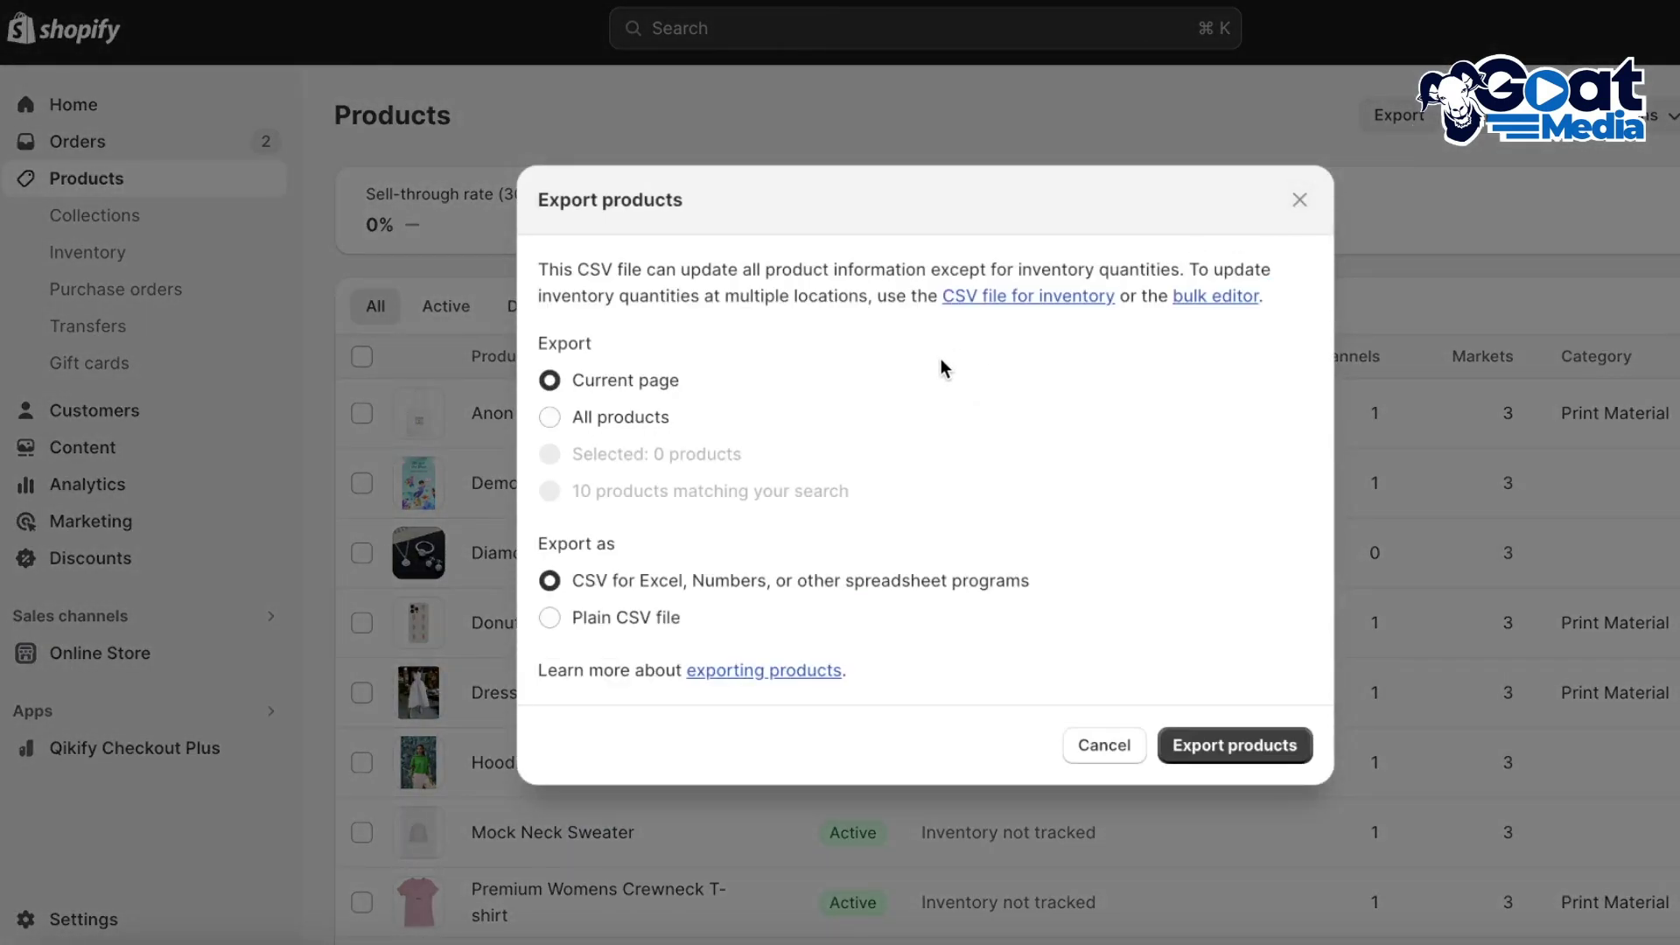
{"action": "left_click", "coordinate": [665, 419]}
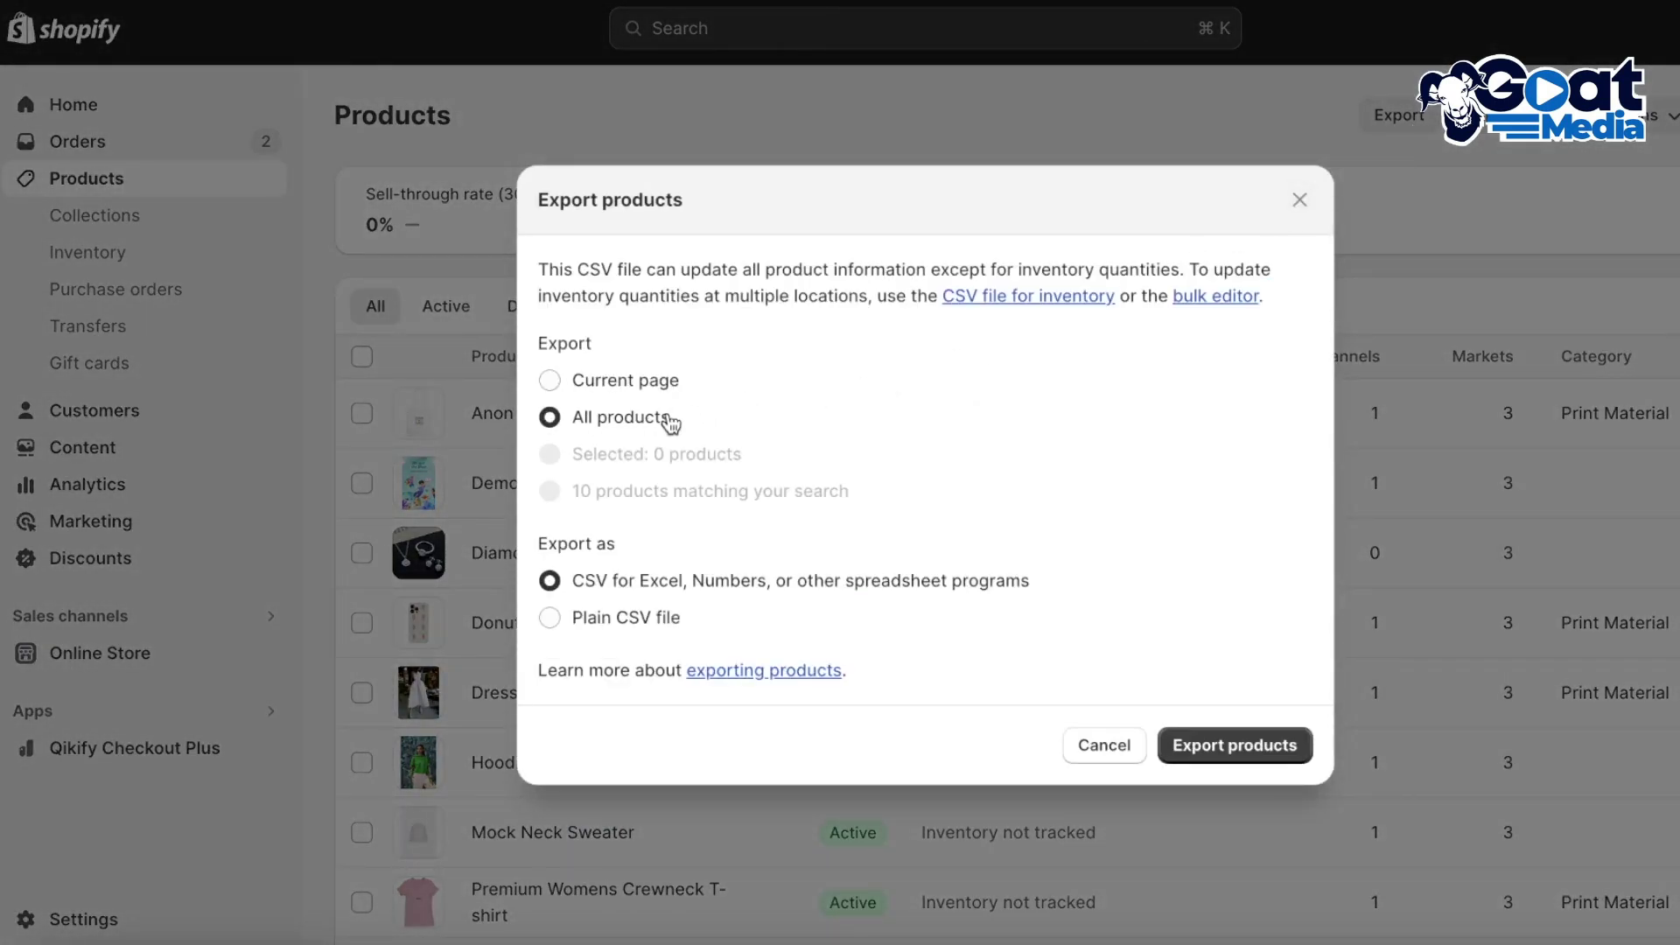
{"action": "left_click", "coordinate": [1237, 754]}
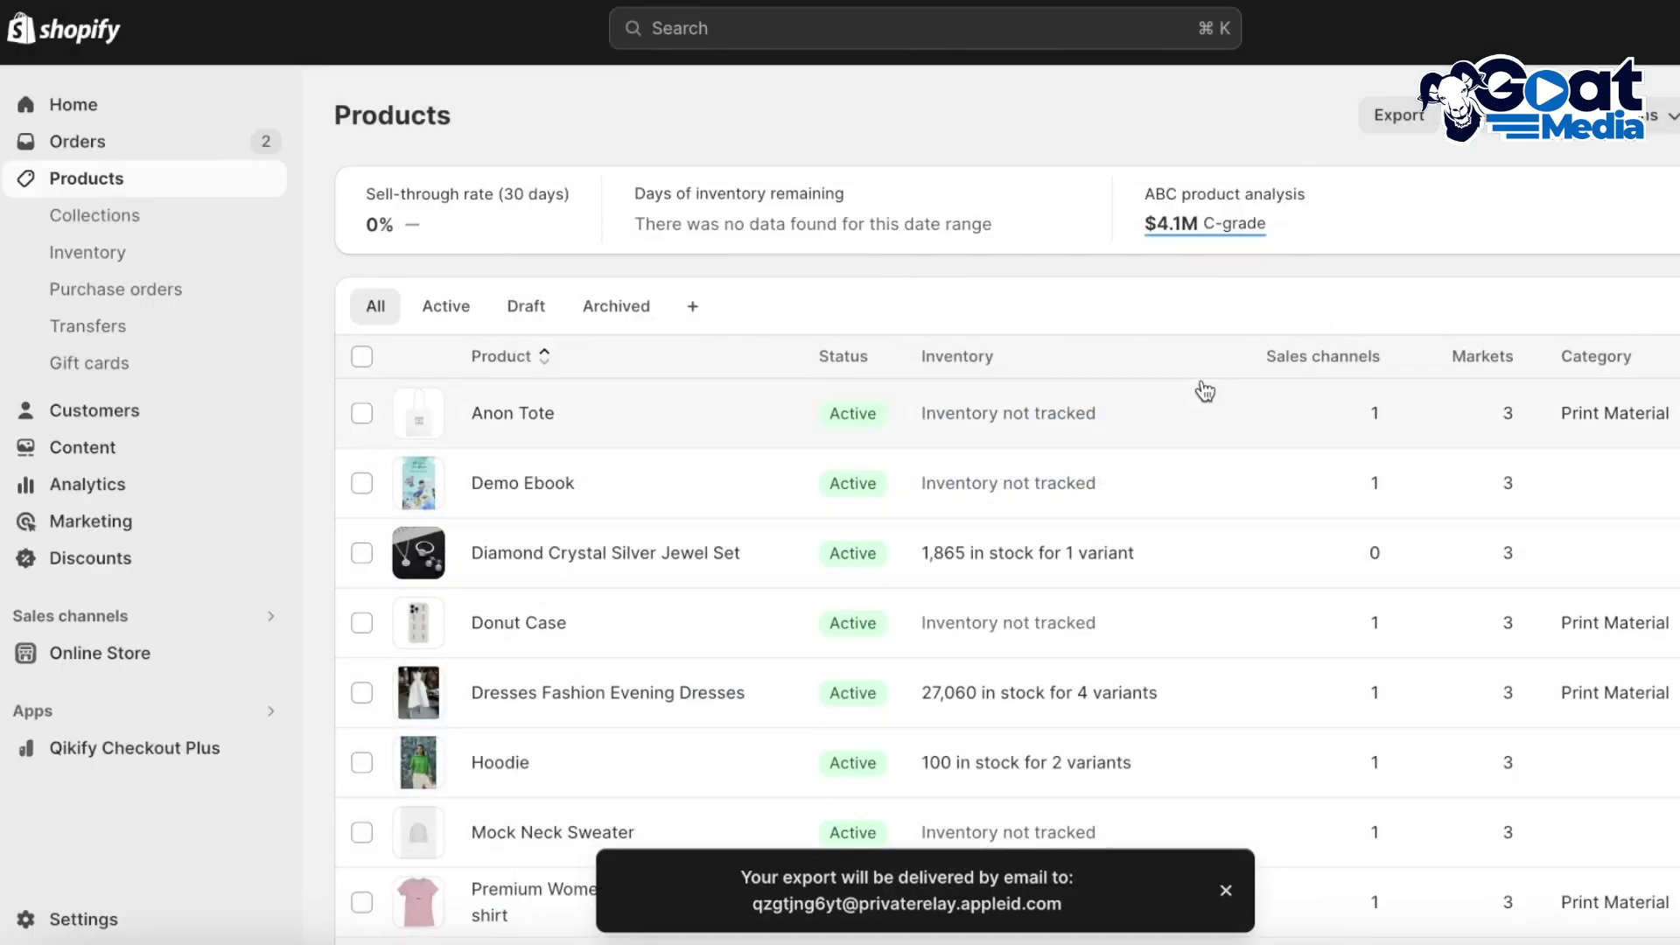
{"action": "scroll", "coordinate": [1125, 356], "scroll_direction": "down", "scroll_amount": 2}
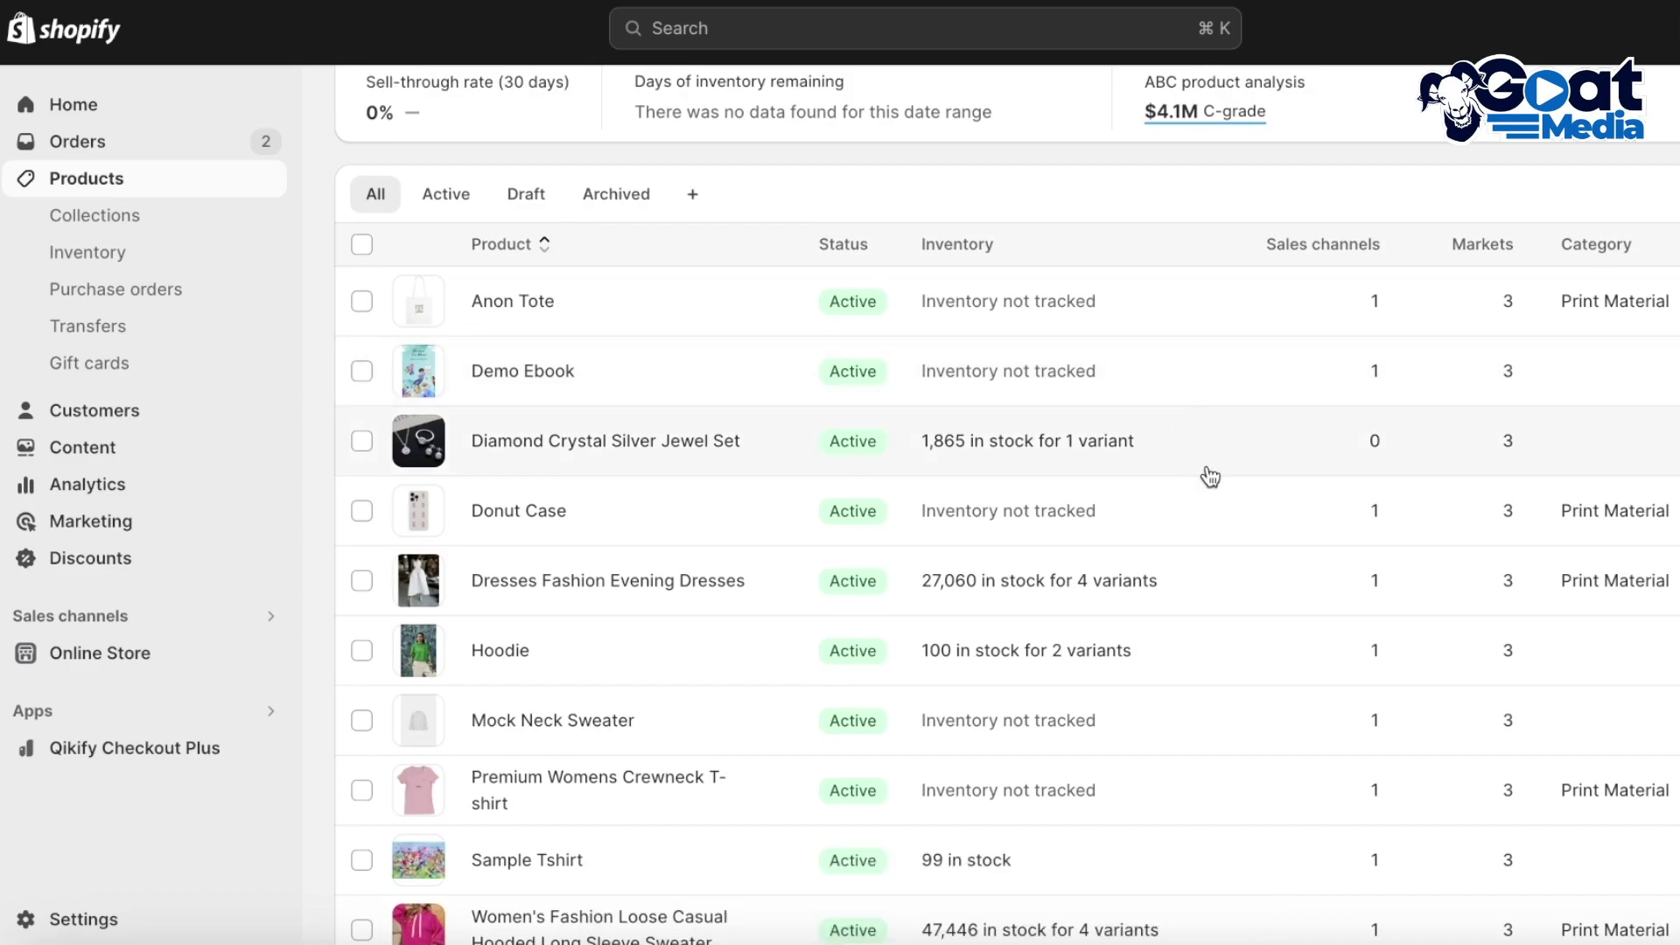
{"action": "scroll", "coordinate": [1204, 476], "scroll_direction": "down", "scroll_amount": 1}
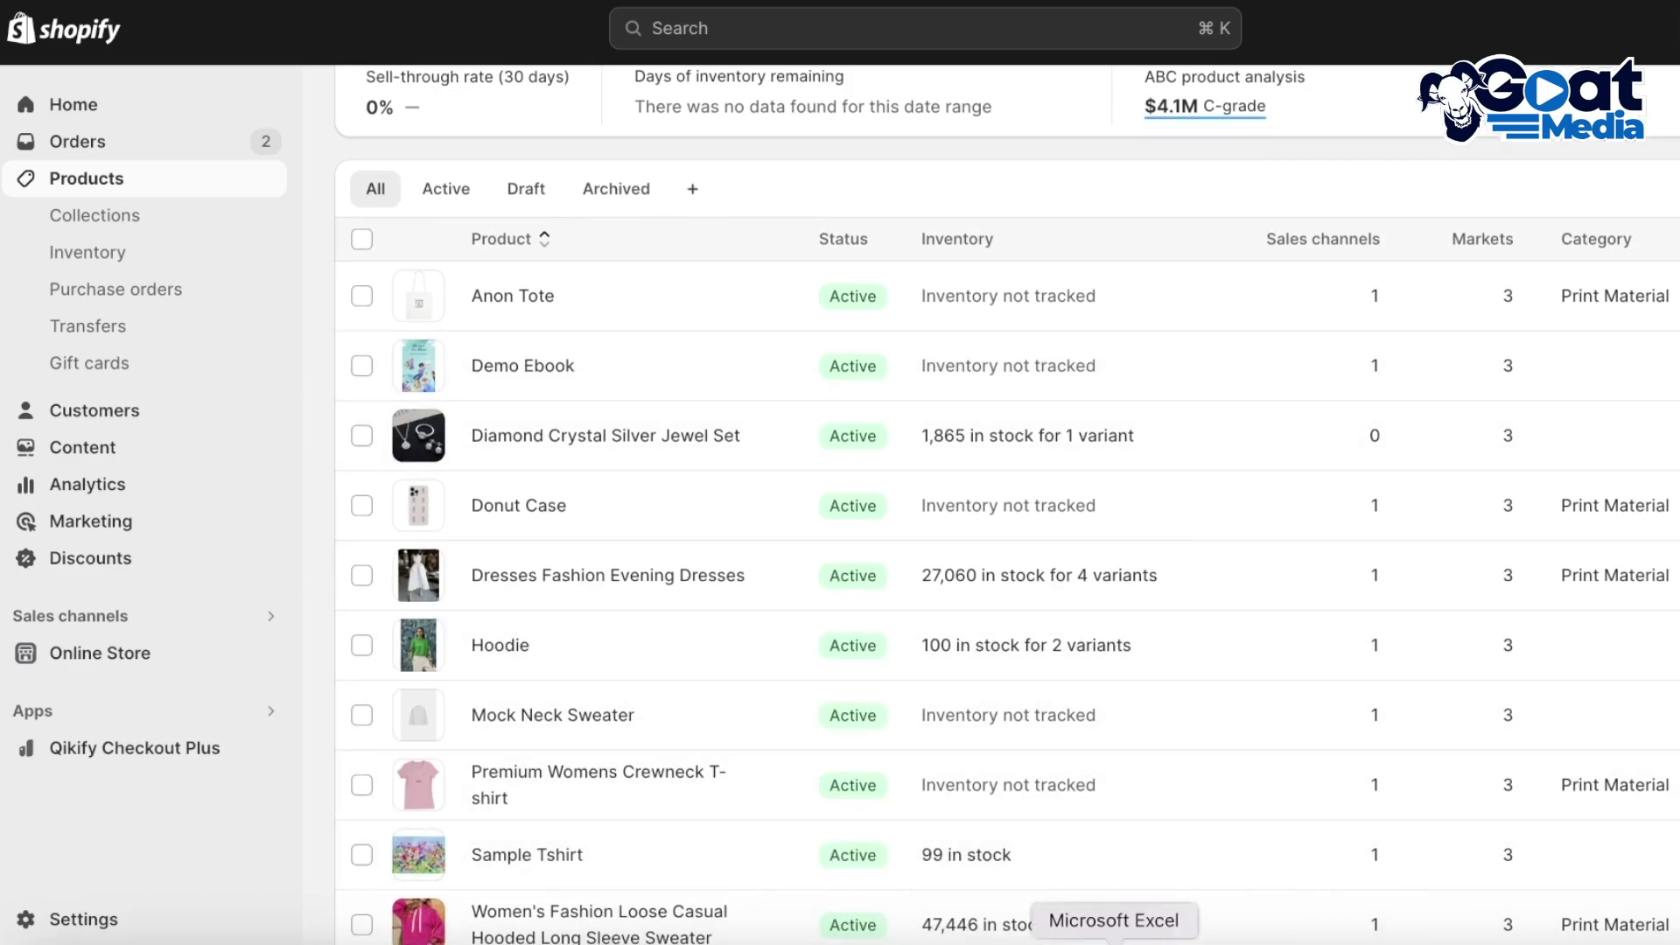
{"action": "left_click", "coordinate": [1114, 940]}
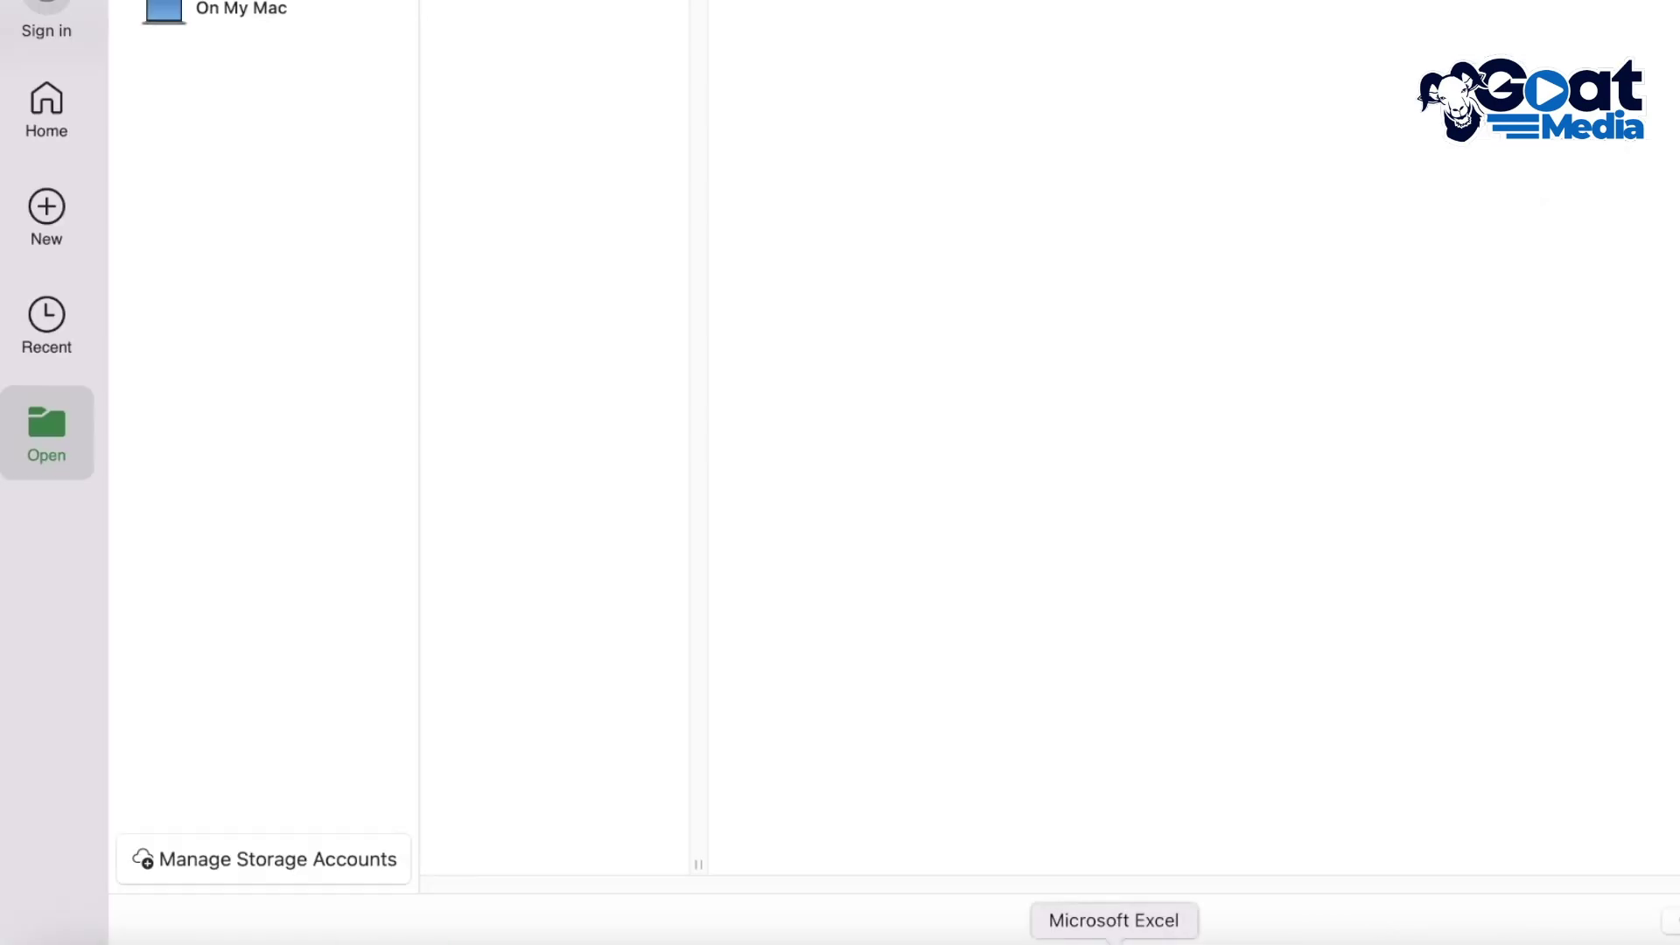
{"action": "left_click", "coordinate": [45, 131]}
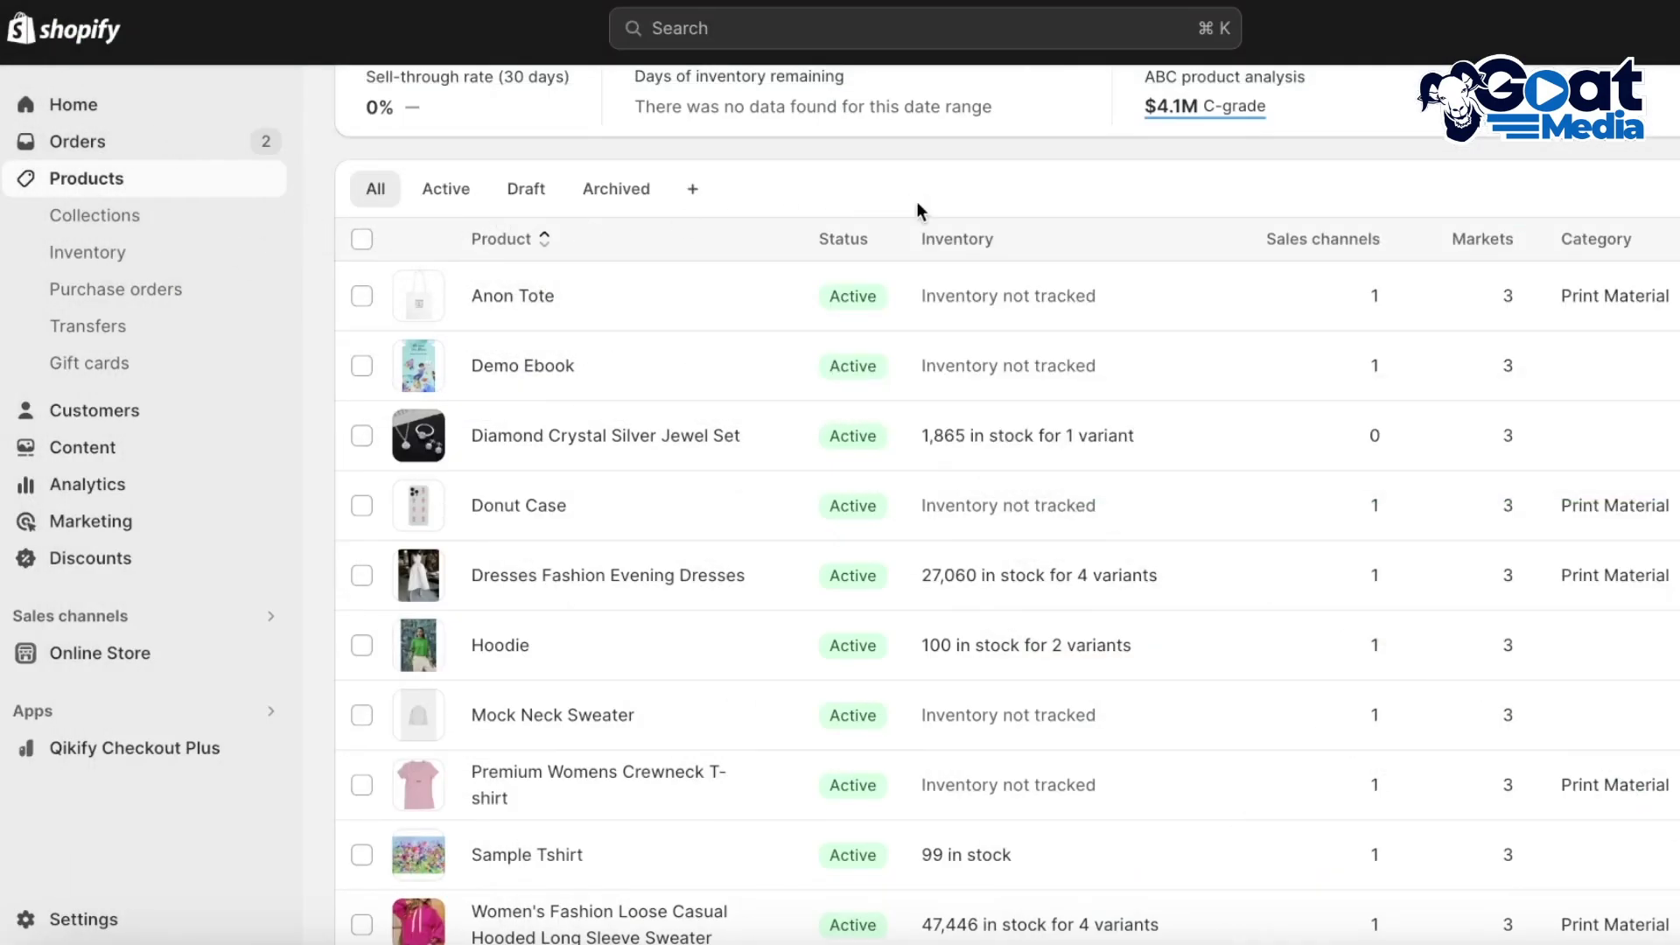
{"action": "scroll", "coordinate": [916, 201], "scroll_direction": "up", "scroll_amount": 2}
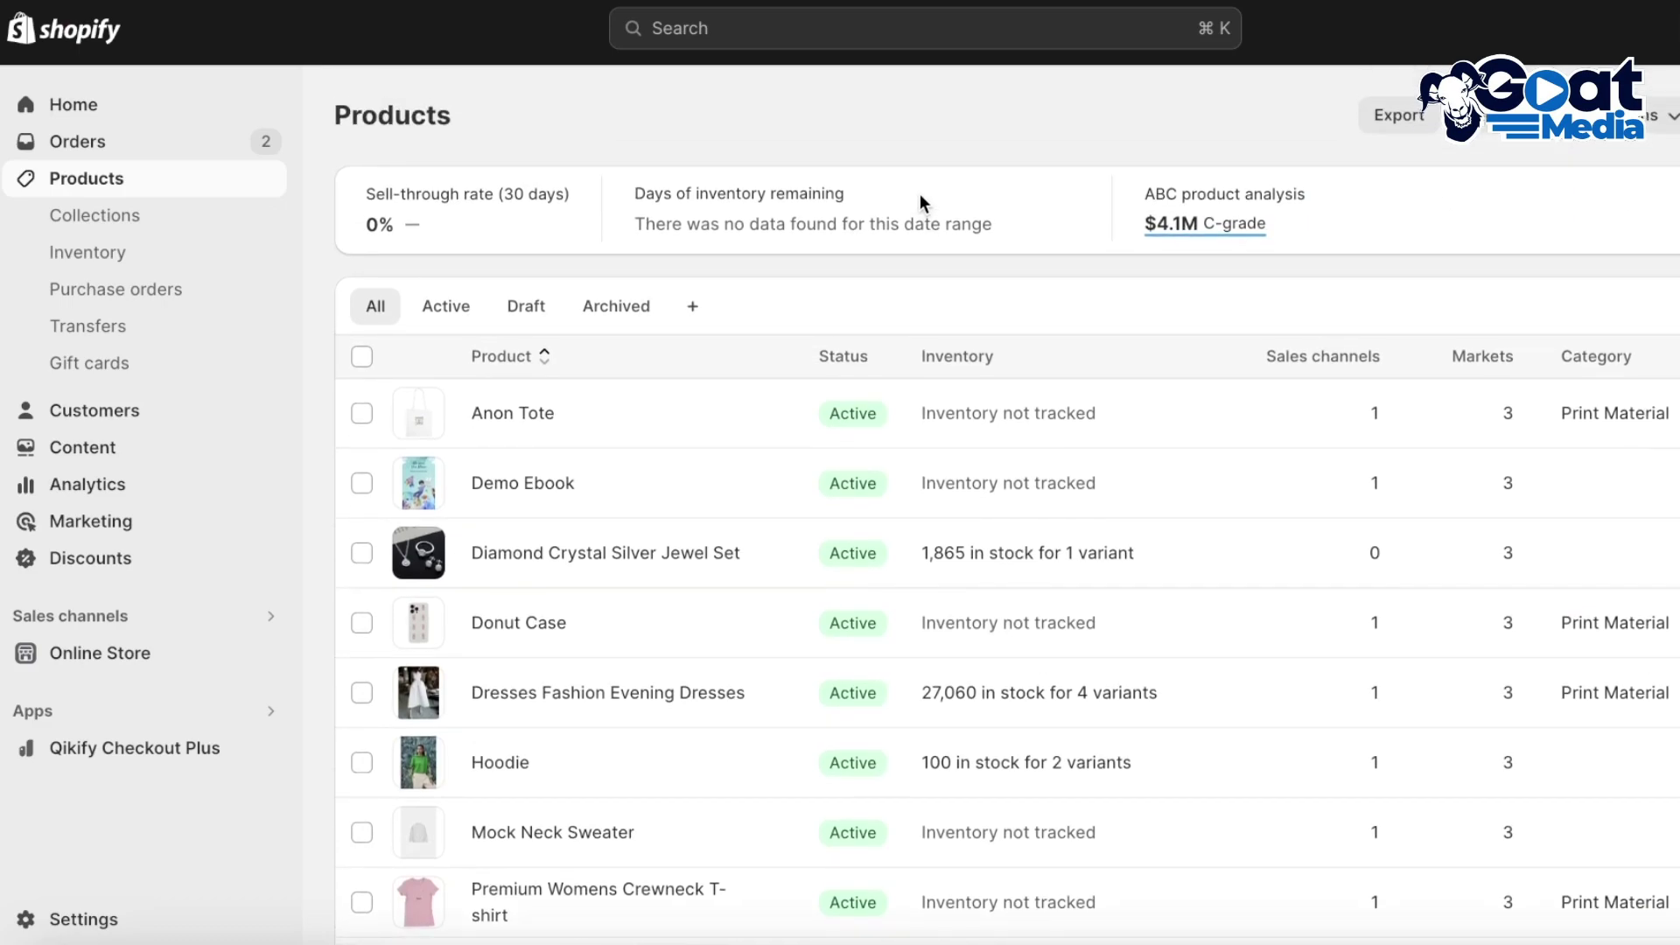